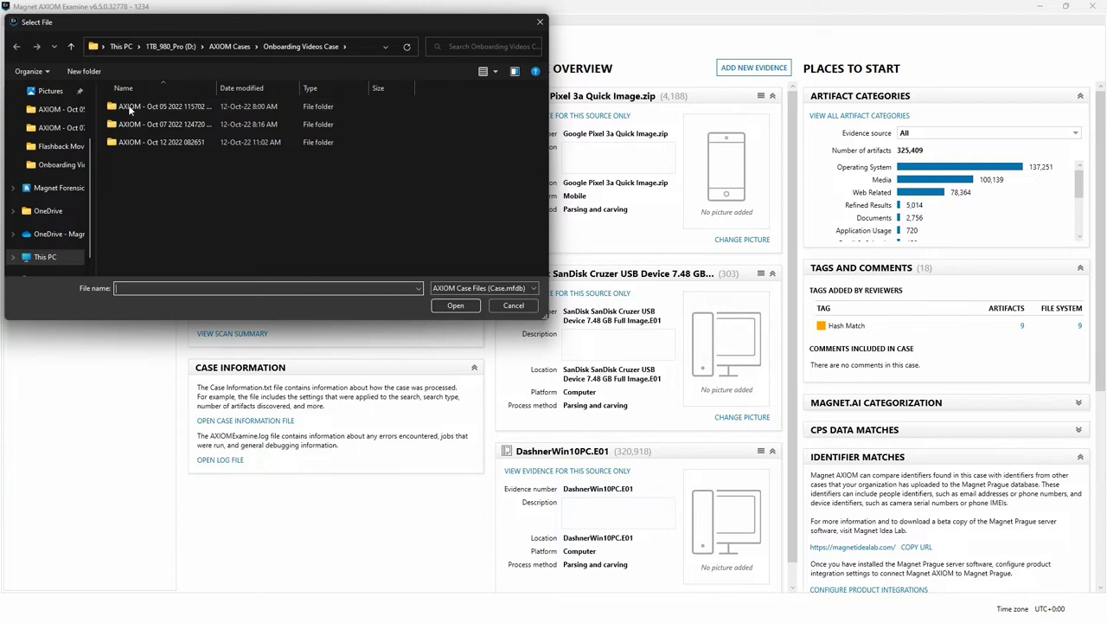
Step: Cancel the case file selection and refresh the current case
click(508, 306)
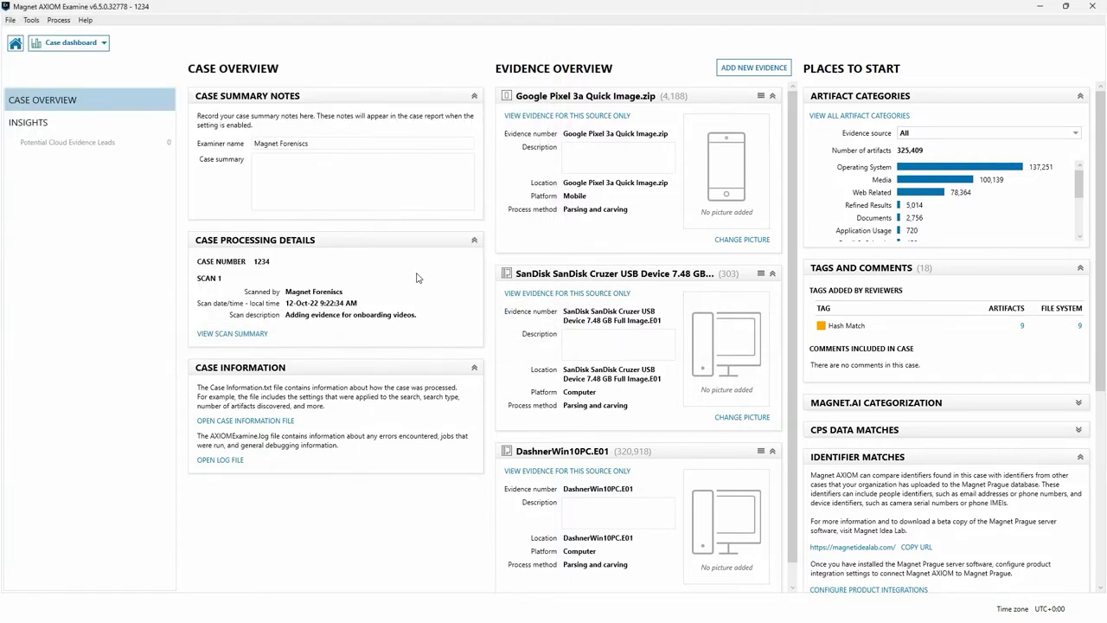
click(12, 20)
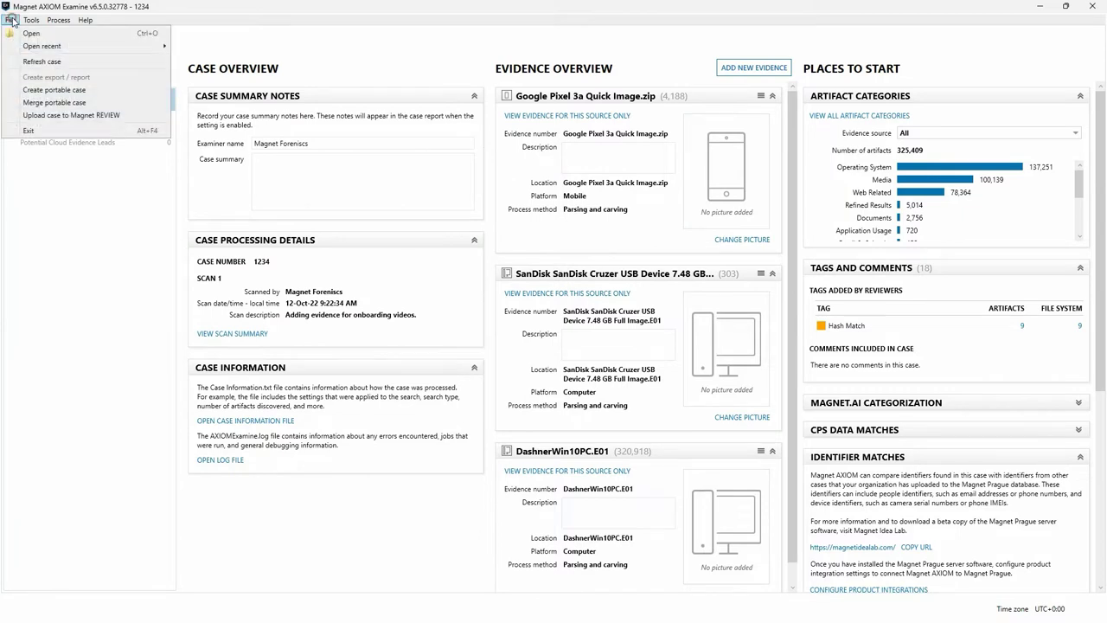
mouse_move(17, 45)
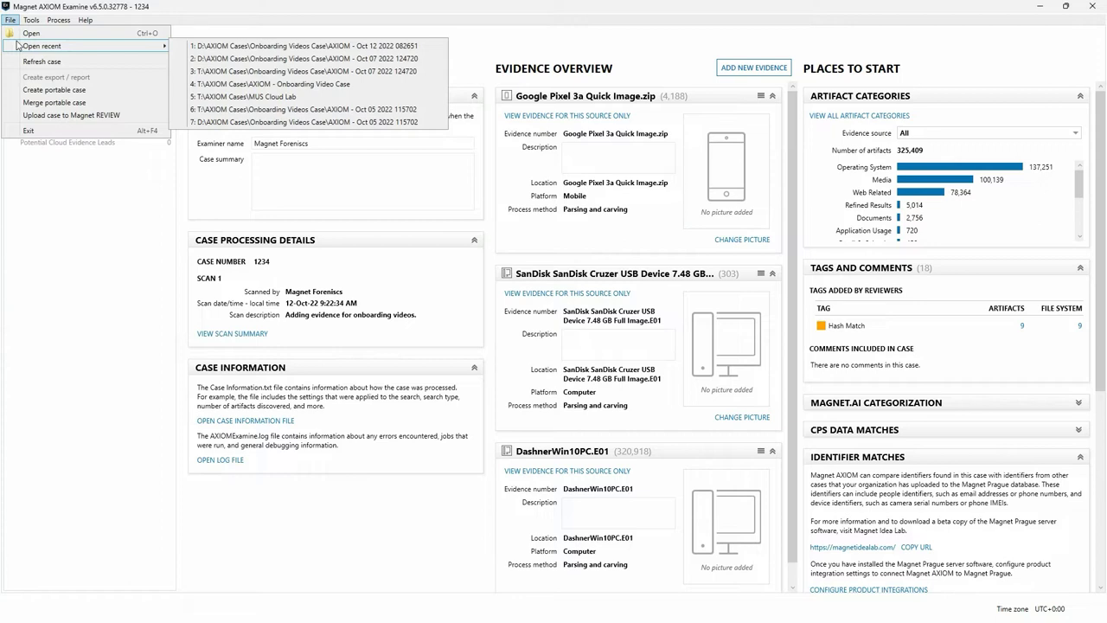
click(26, 61)
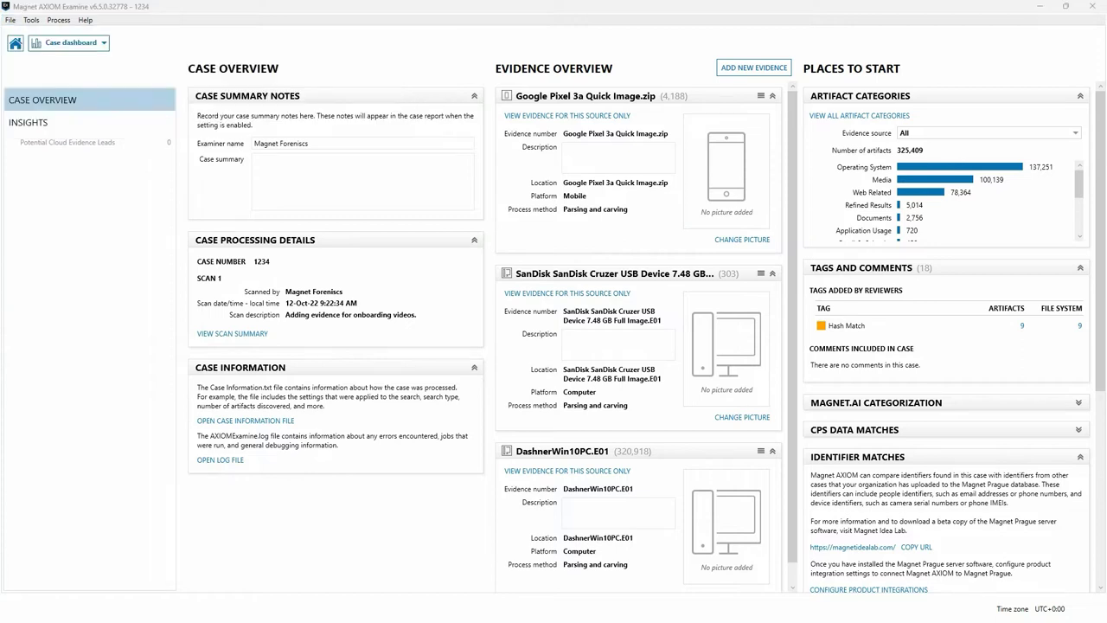
Step: Open tag management and view the shortcut choices available for the Bookmark tag without changing it
click(11, 19)
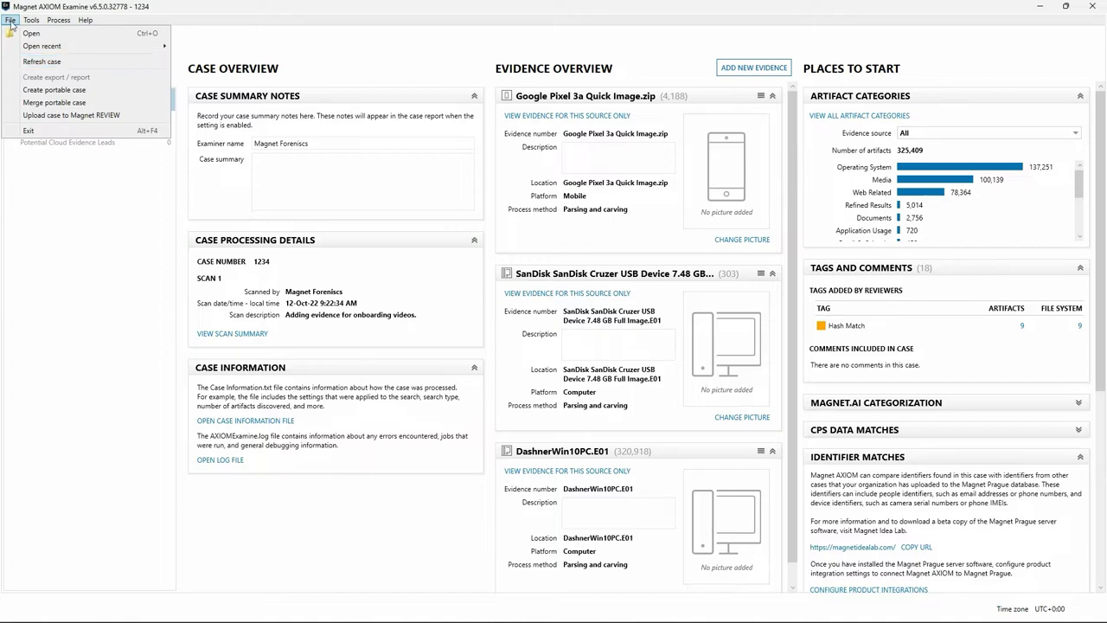
mouse_move(24, 24)
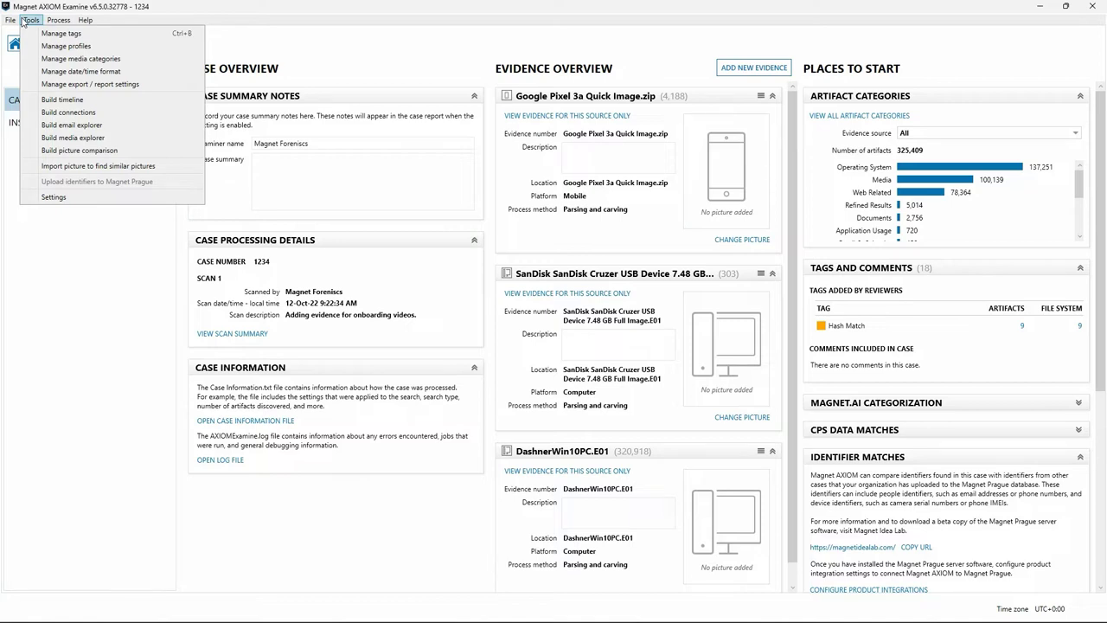
click(35, 33)
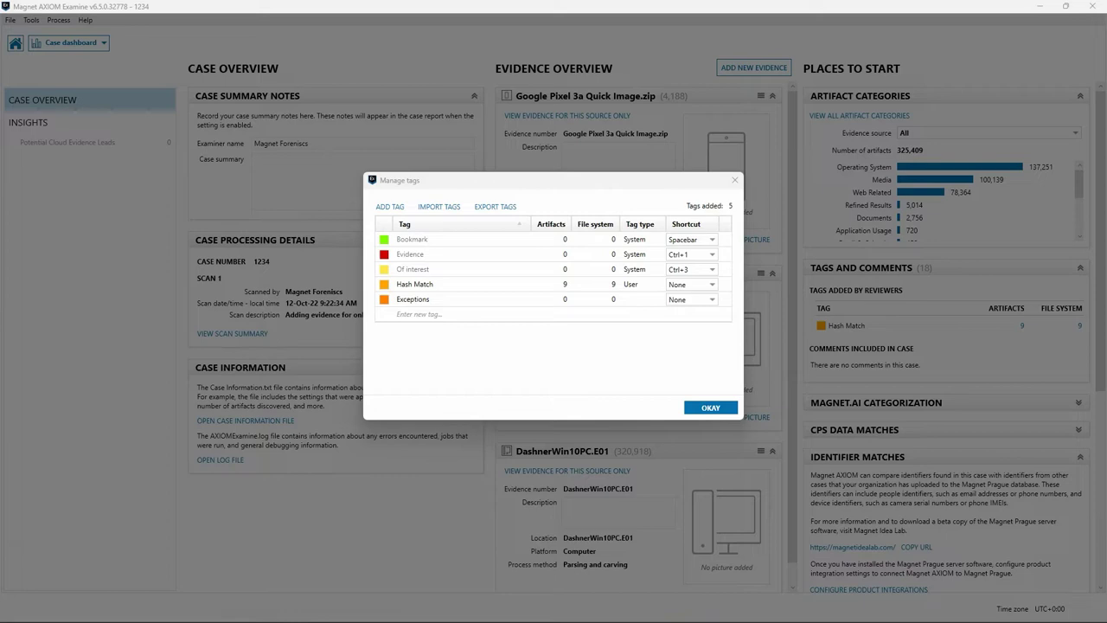
click(709, 239)
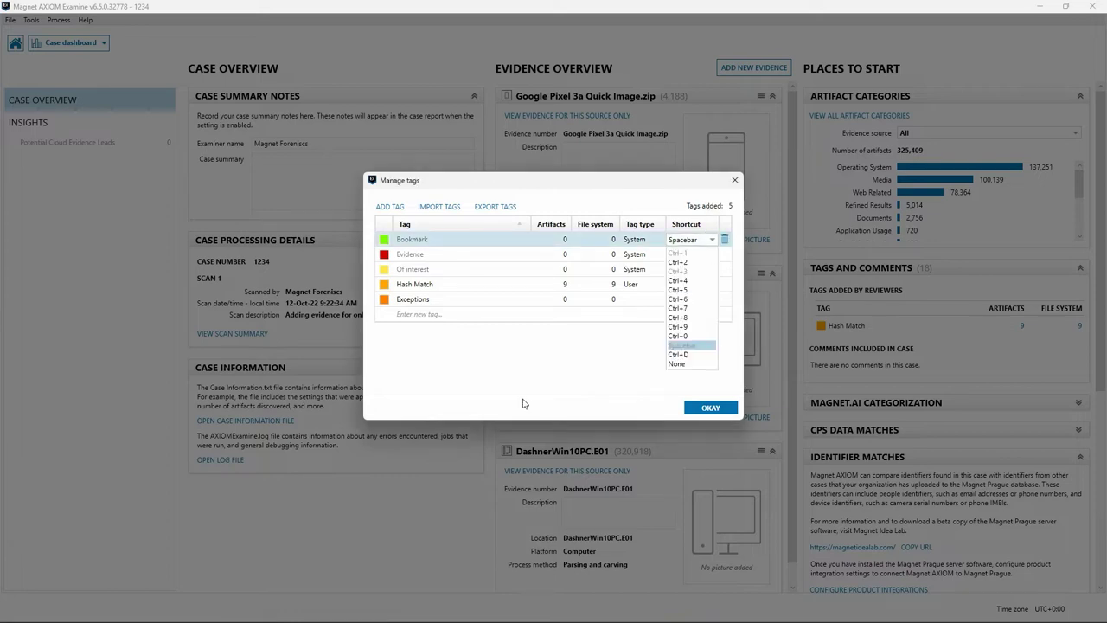
click(566, 356)
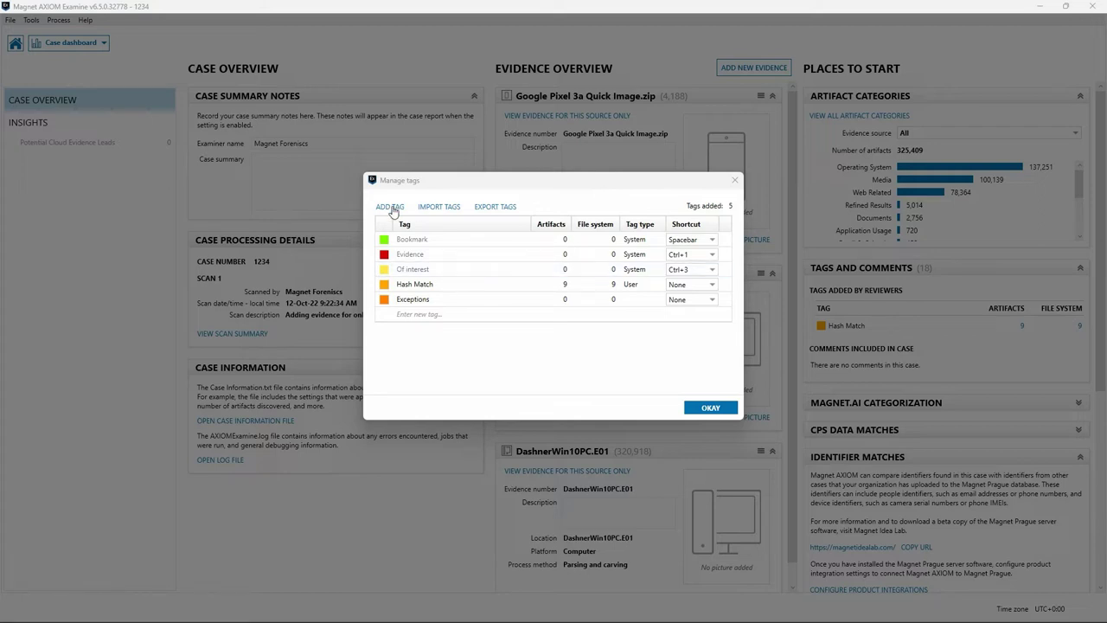
Step: Add two new tags named "Images of interest" and "Videos of interest"
click(391, 208)
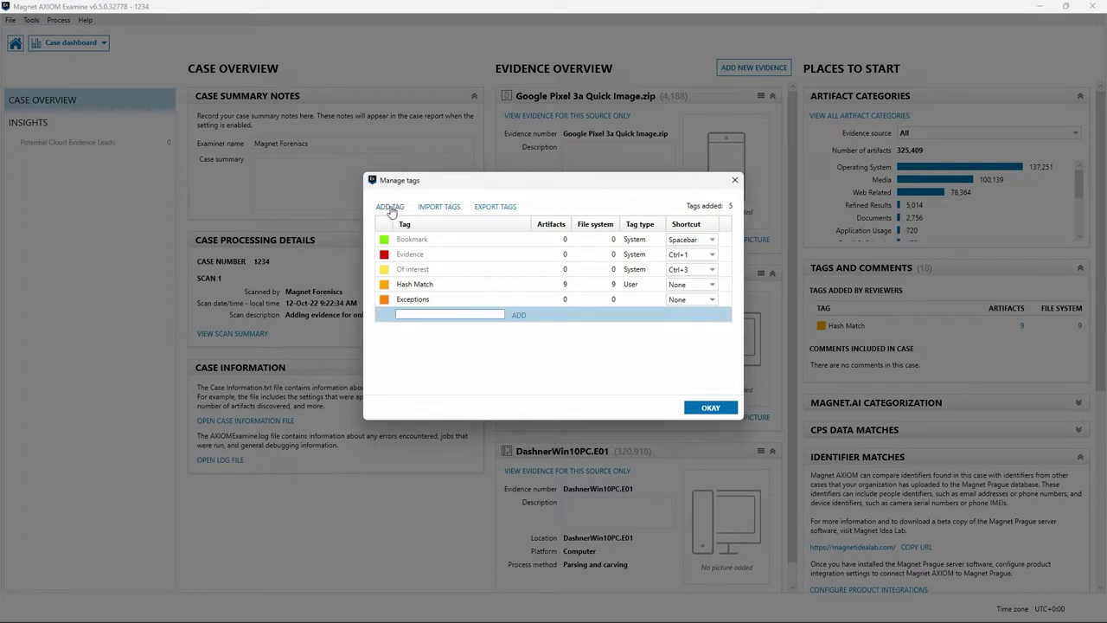
text(Images of interest)
click(519, 315)
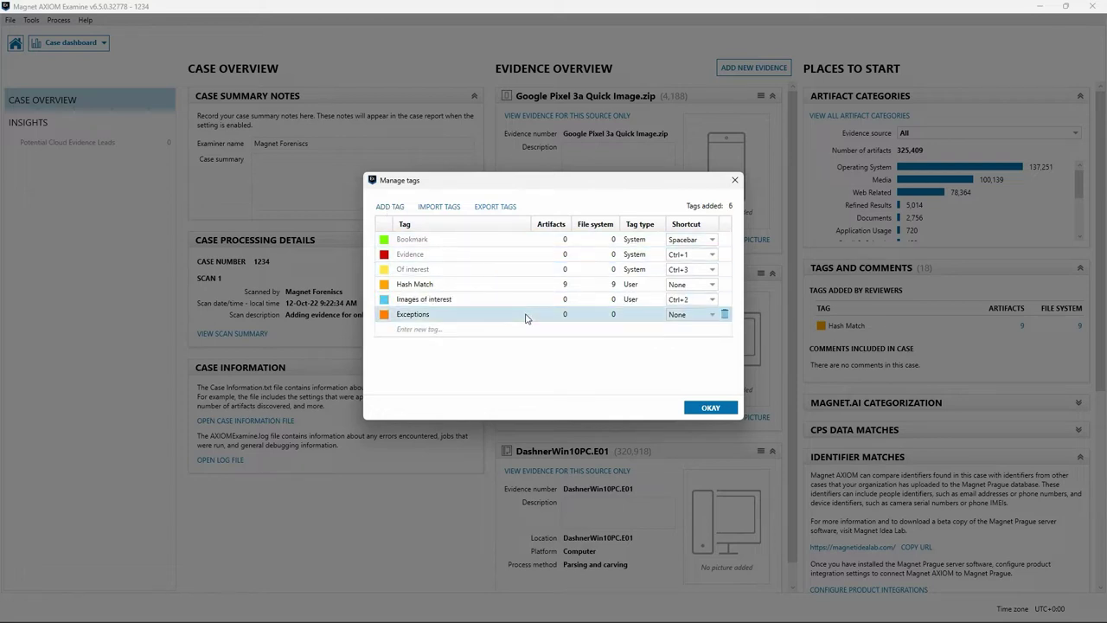
click(441, 334)
text(Videos of interest)
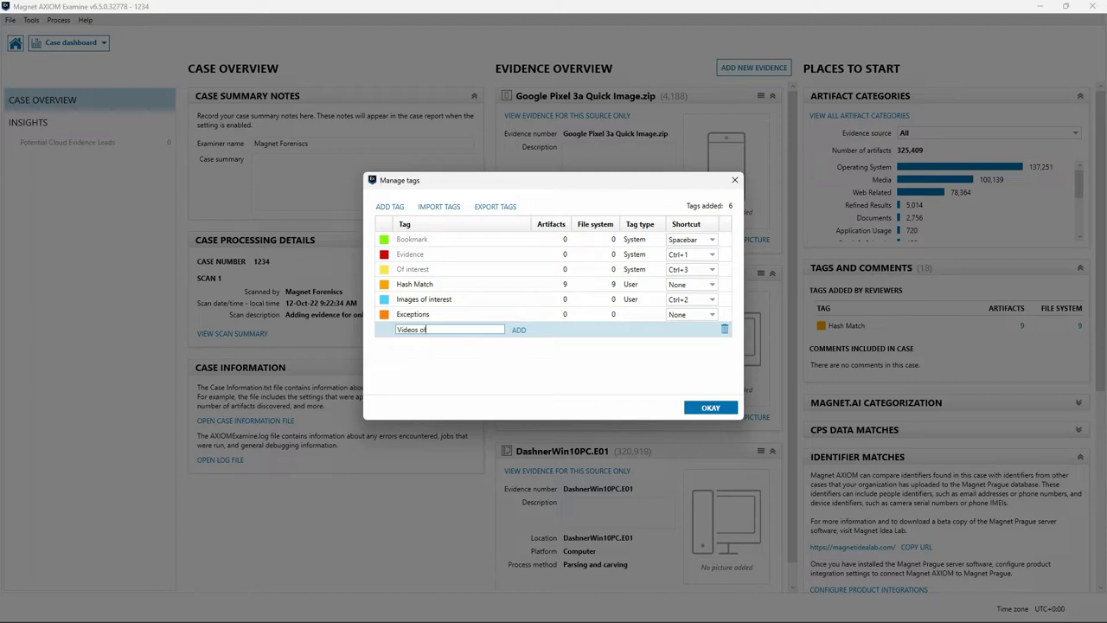
click(518, 331)
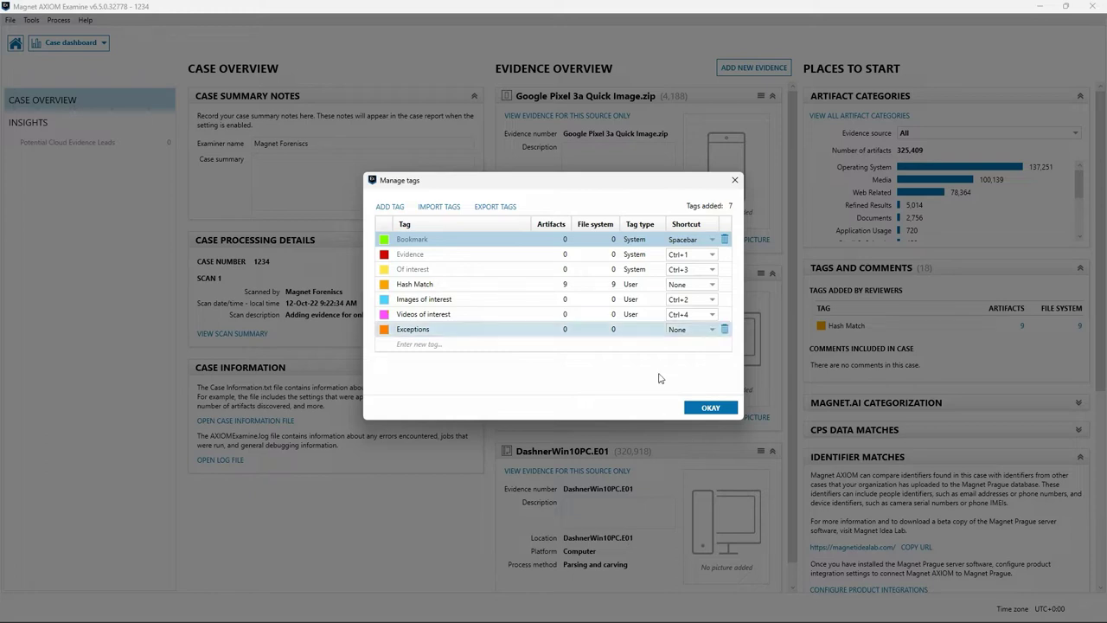
Step: Export the tag list to the Desktop as a text file named "AXIOM Tags"
click(498, 206)
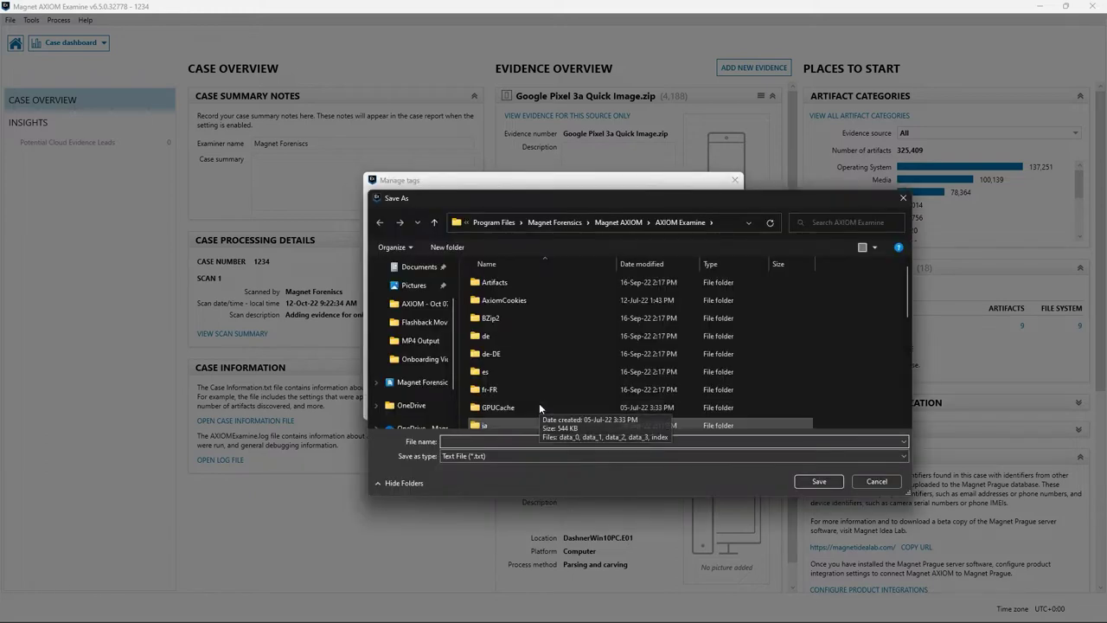
scroll(424, 329, up, 3)
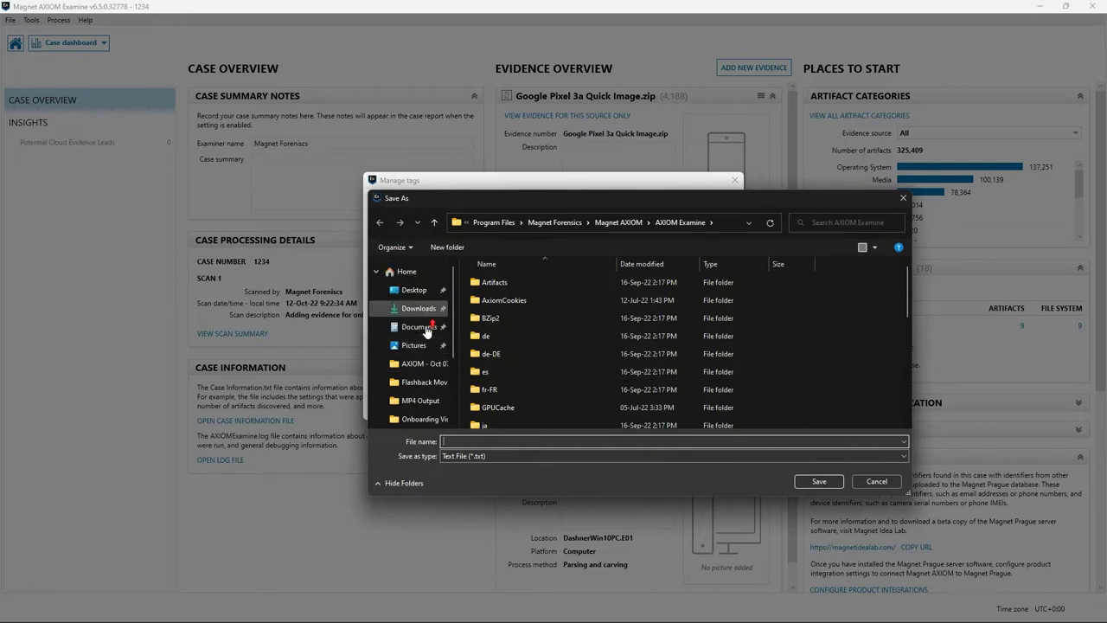
click(413, 290)
click(527, 440)
text(AXIOM Tags)
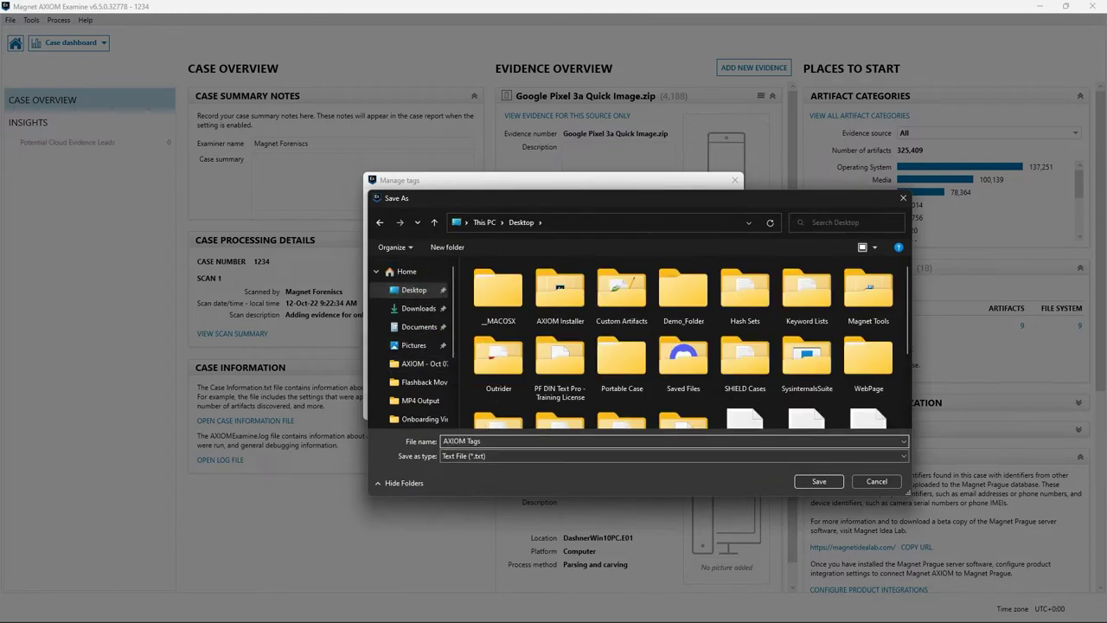
click(818, 481)
Step: Import the tag list from AXIOM Tags.txt on the Desktop
click(425, 208)
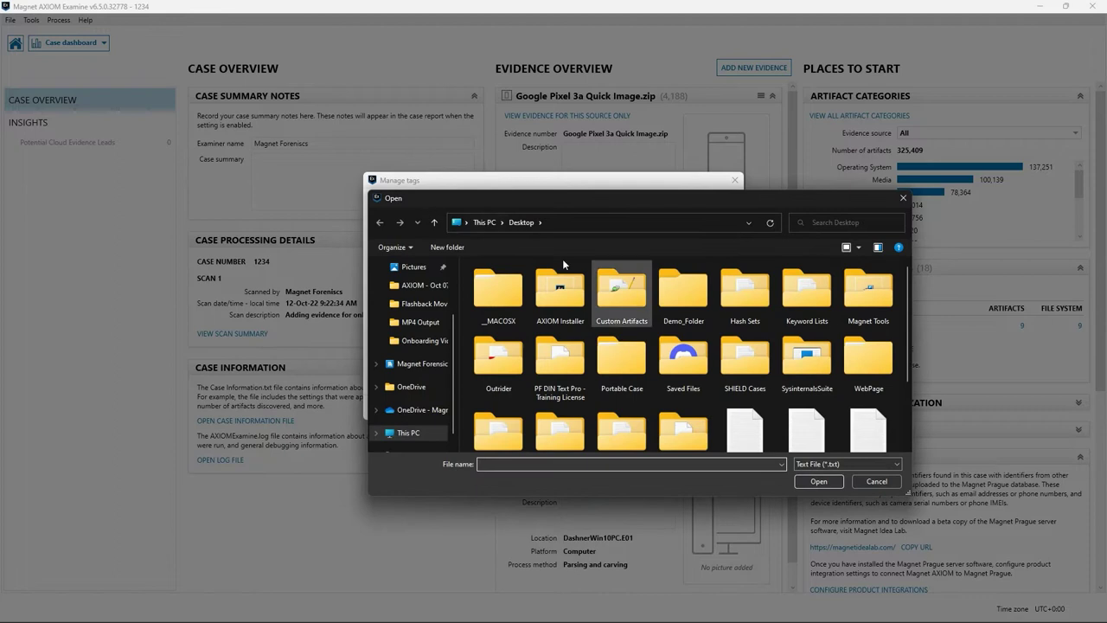
scroll(744, 364, down, 3)
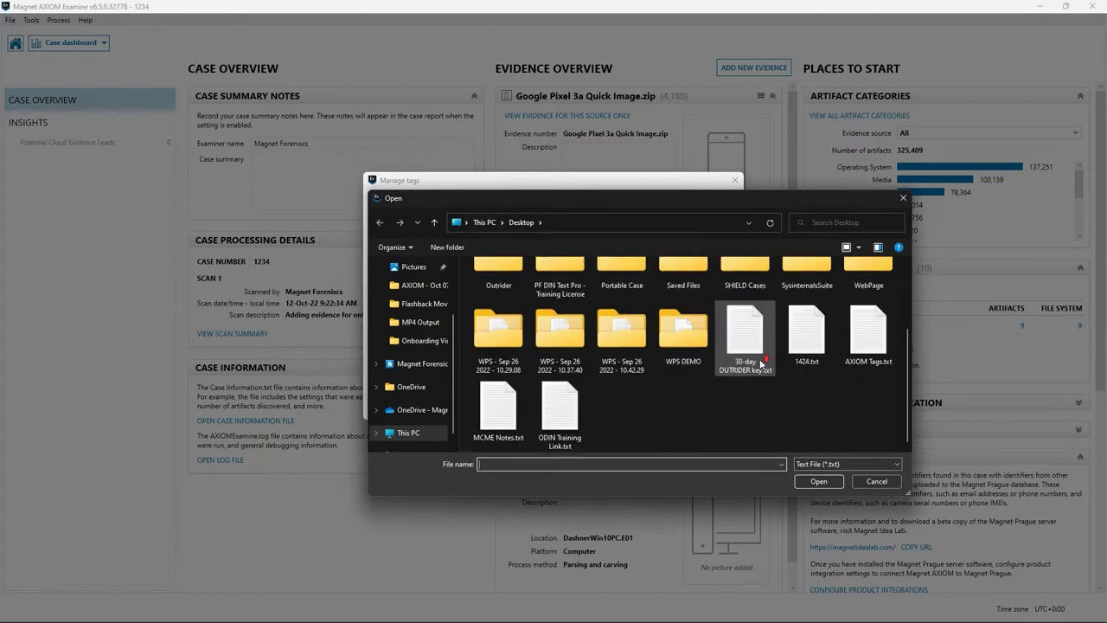
double_click(864, 350)
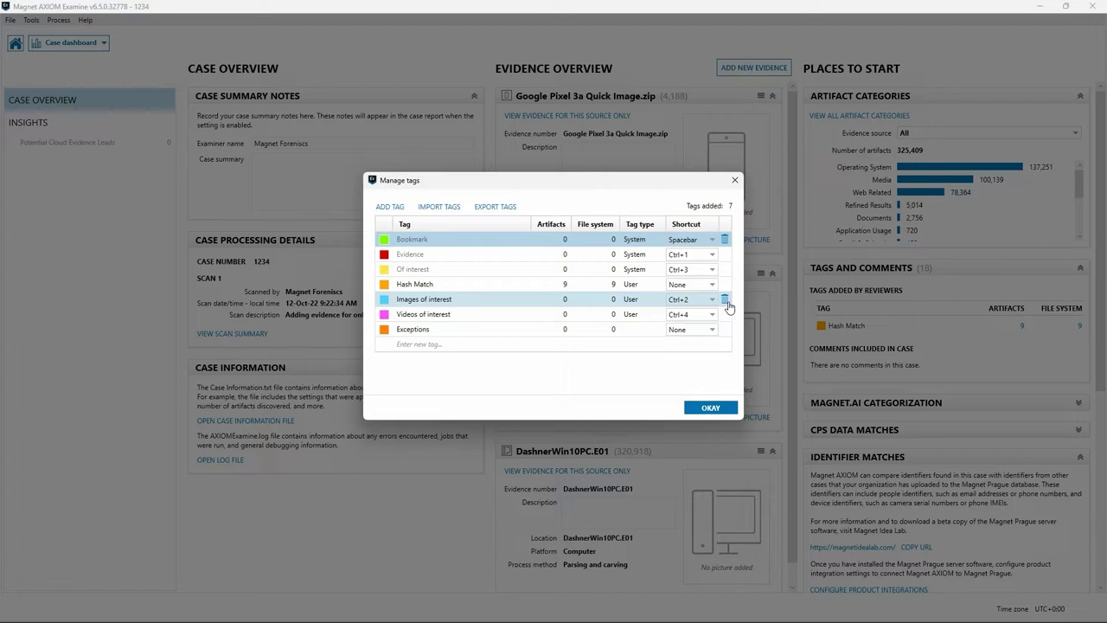
Step: Delete the Images of interest and Videos of interest tags, and try to delete the Hash Match tag
click(725, 300)
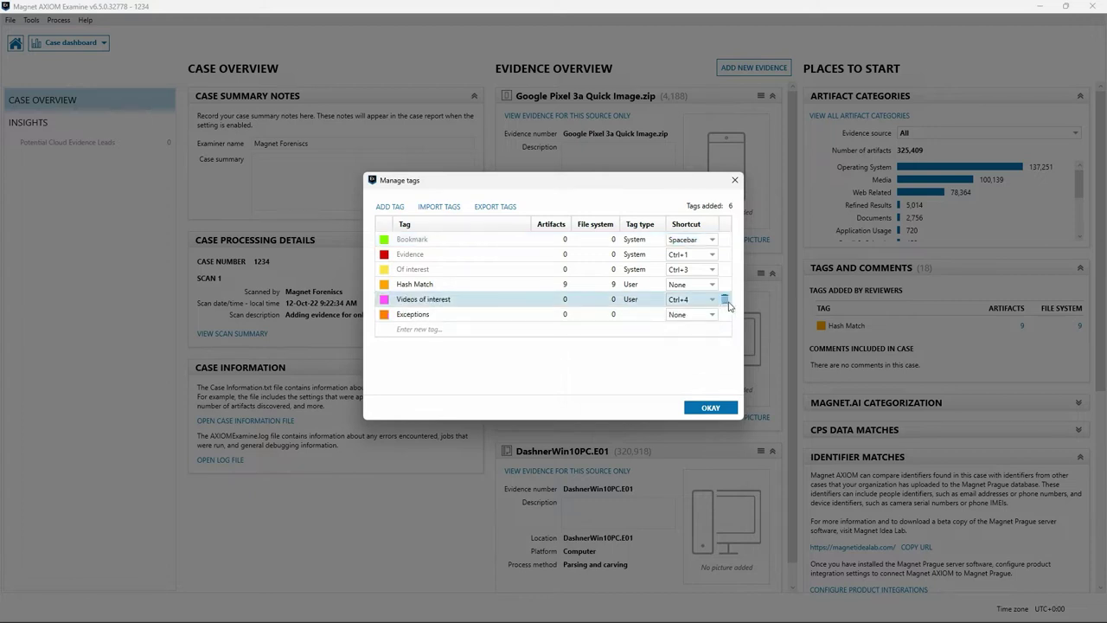
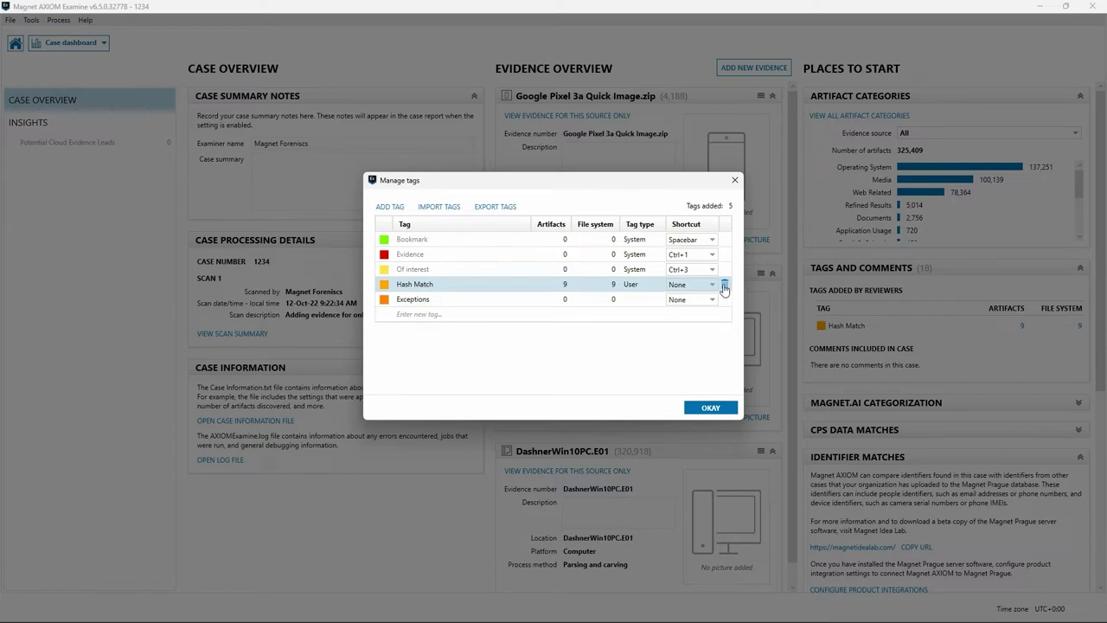
click(723, 285)
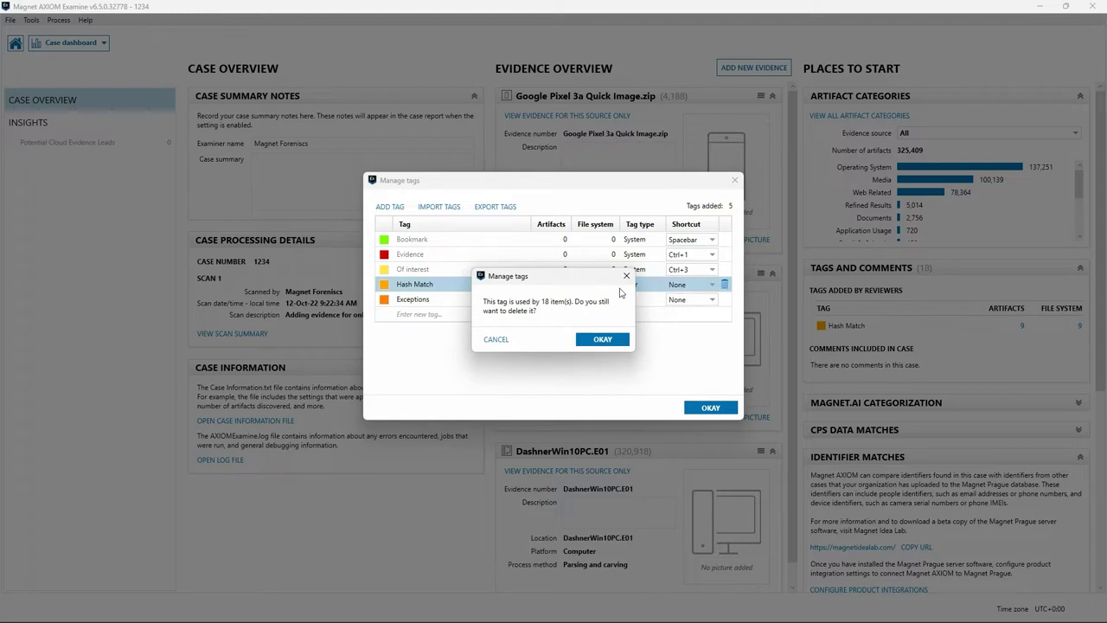
click(606, 339)
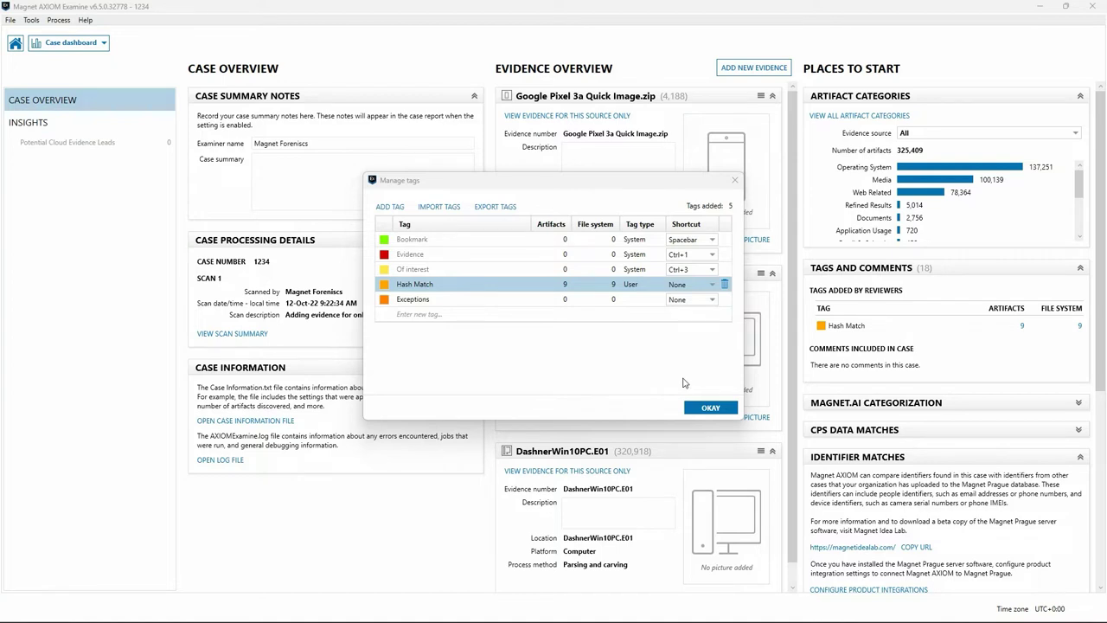
Step: Restore the deleted tags by importing AXIOM Tags.txt from the Desktop, and view the shortcut choices for Images of interest
click(455, 208)
scroll(618, 358, down, 3)
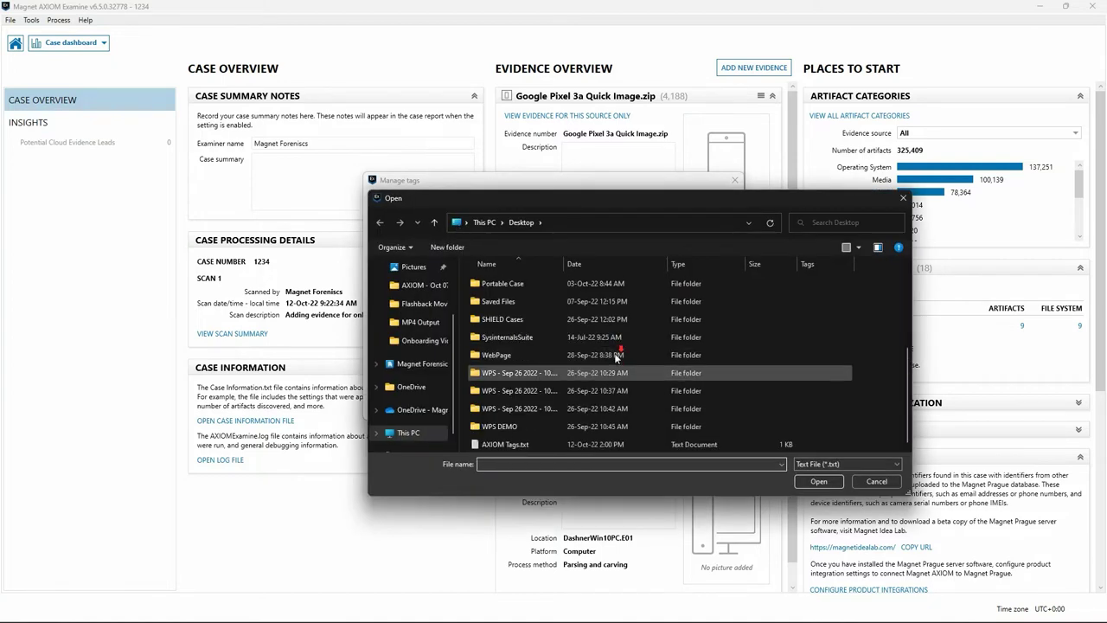
click(519, 444)
click(808, 482)
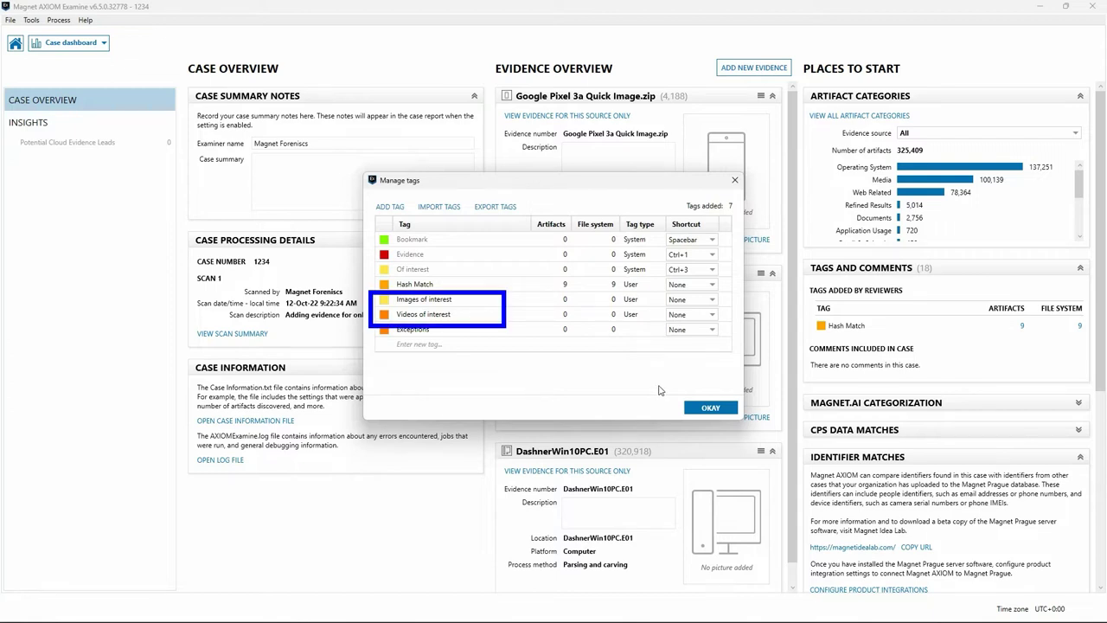
click(707, 303)
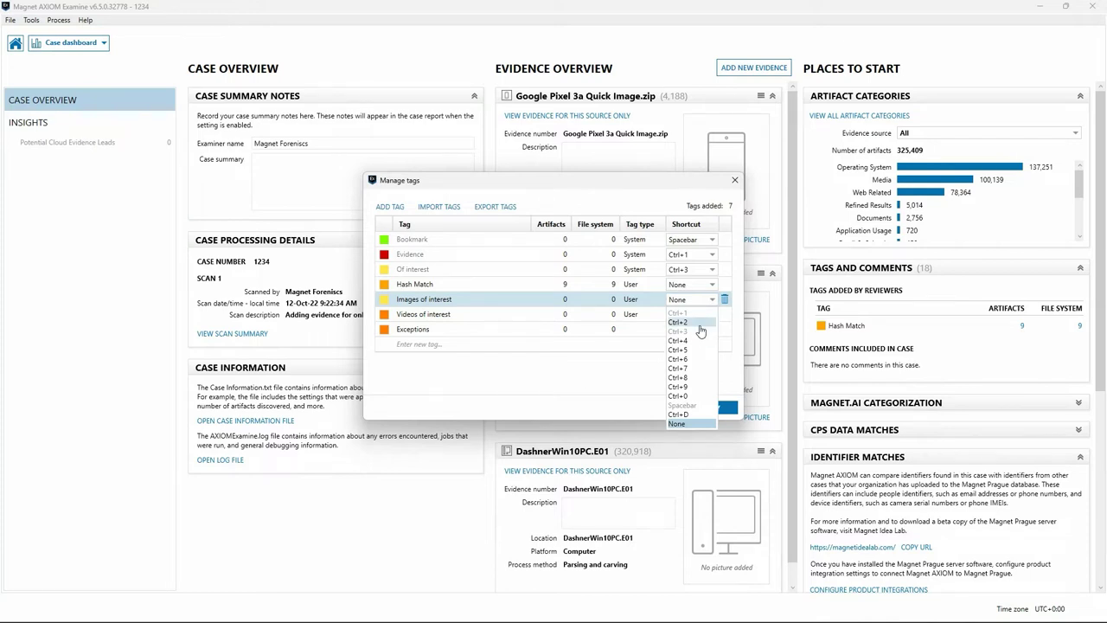
key(Escape)
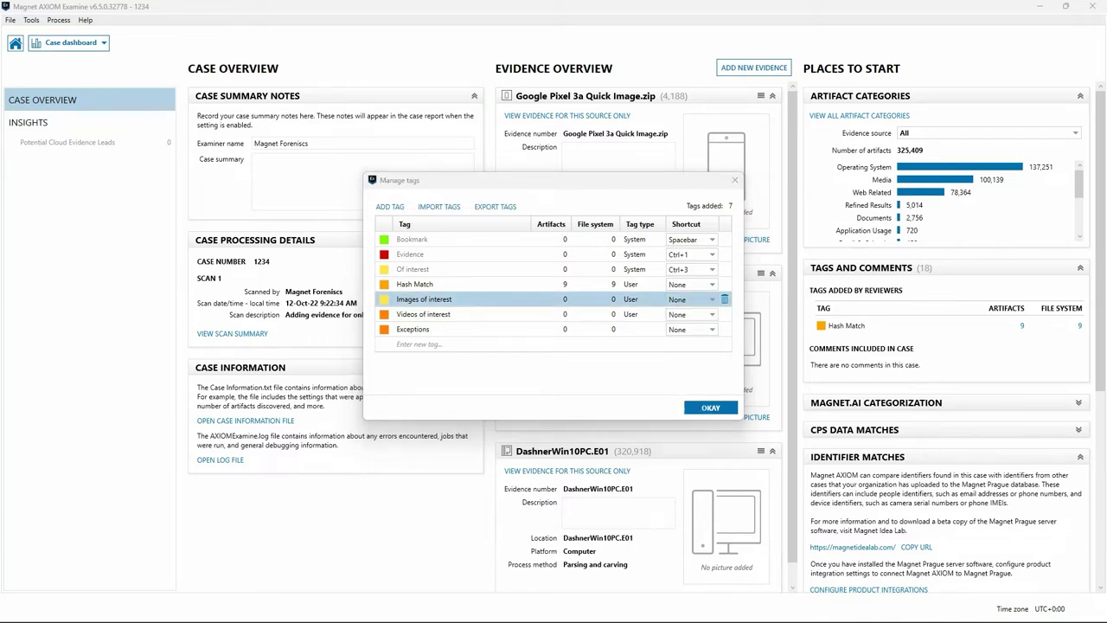
Step: Open profile management, read how identifiers are associated with a person, and close it without adding a profile
click(31, 20)
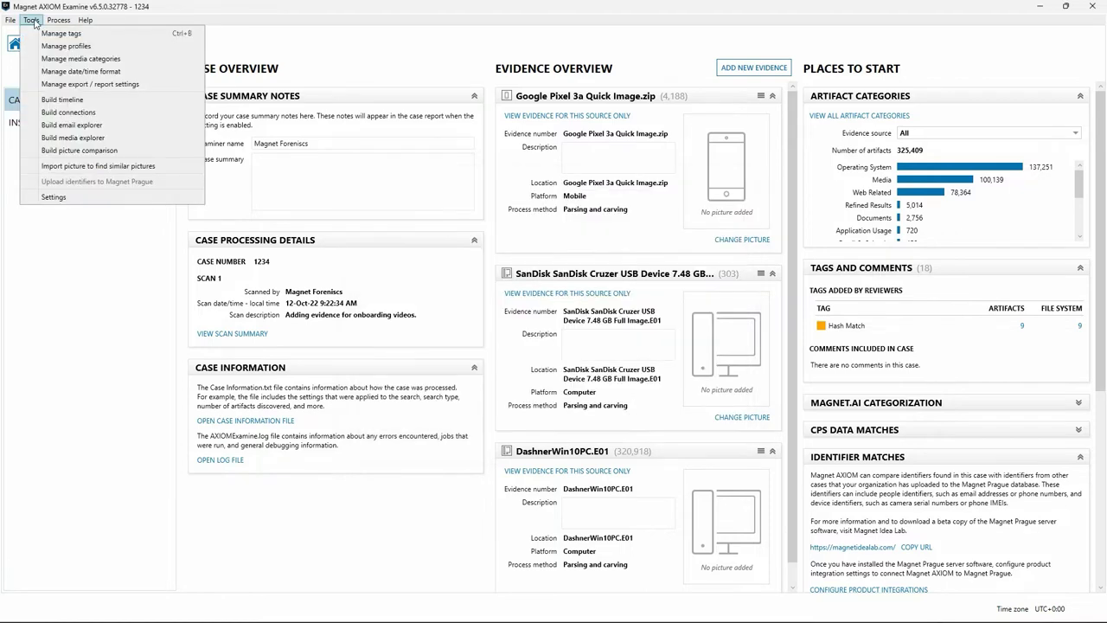
click(43, 46)
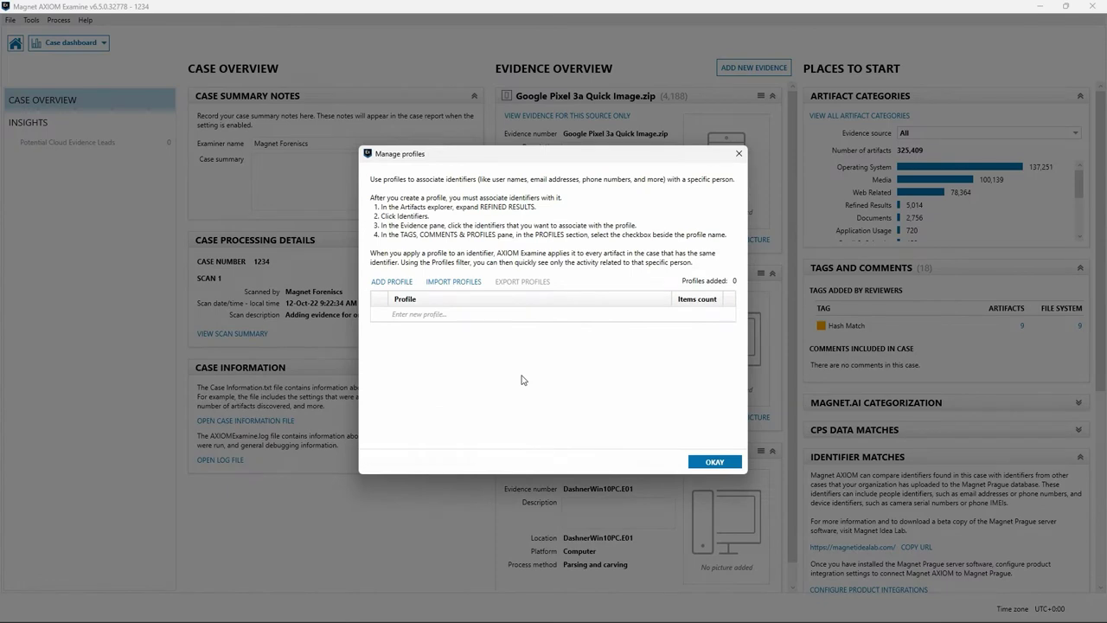
click(741, 154)
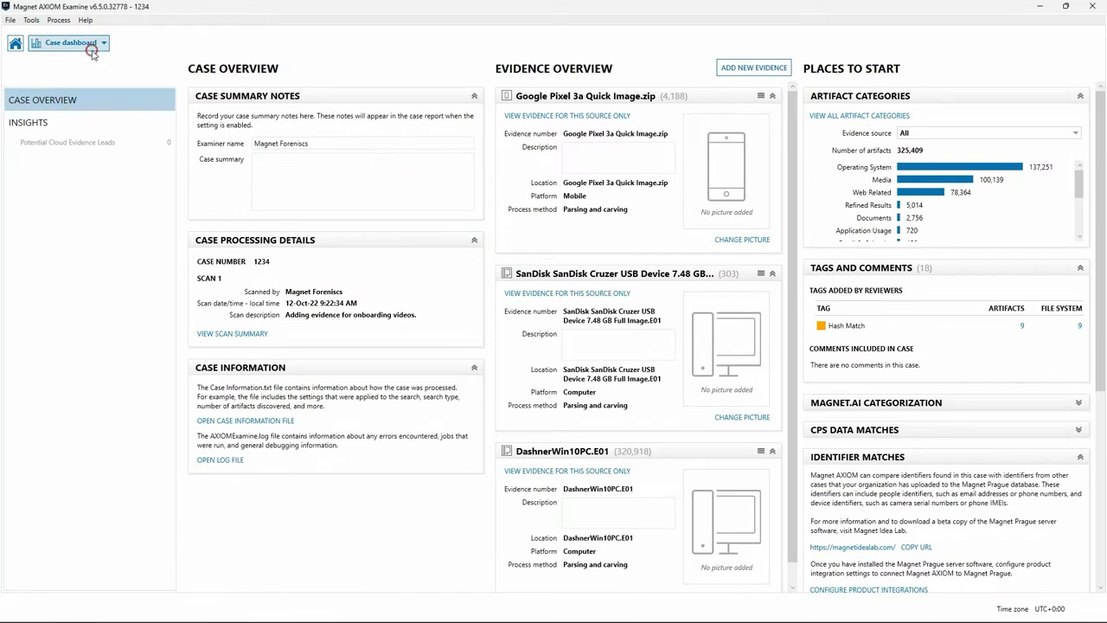
Step: Switch from the case dashboard to the Artifacts explorer and show the Identifiers - People refined results
click(90, 43)
click(73, 74)
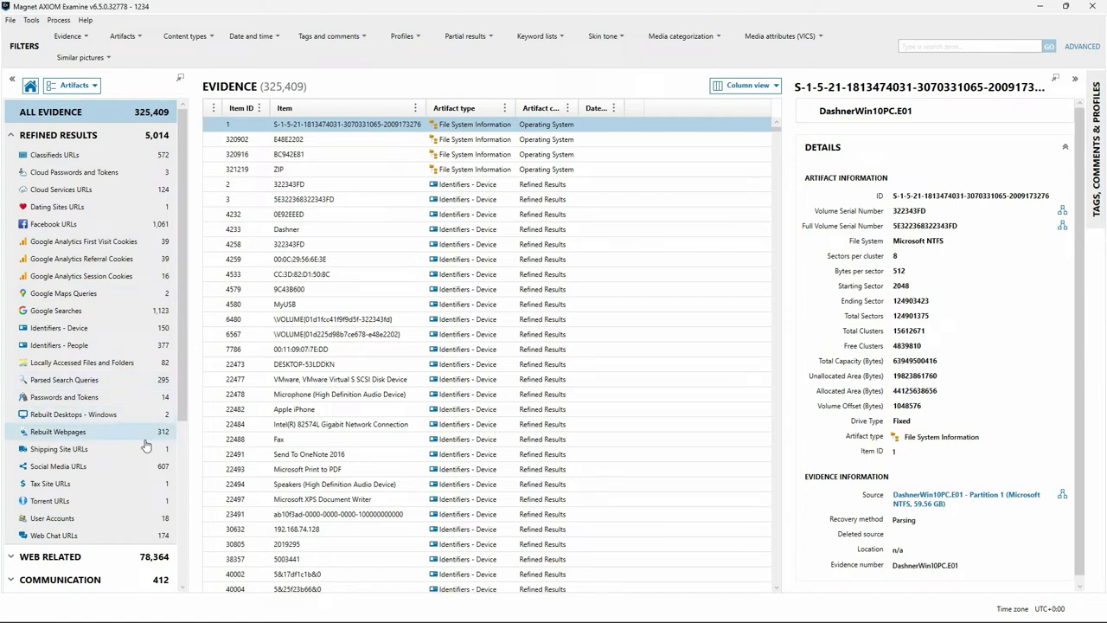
click(121, 347)
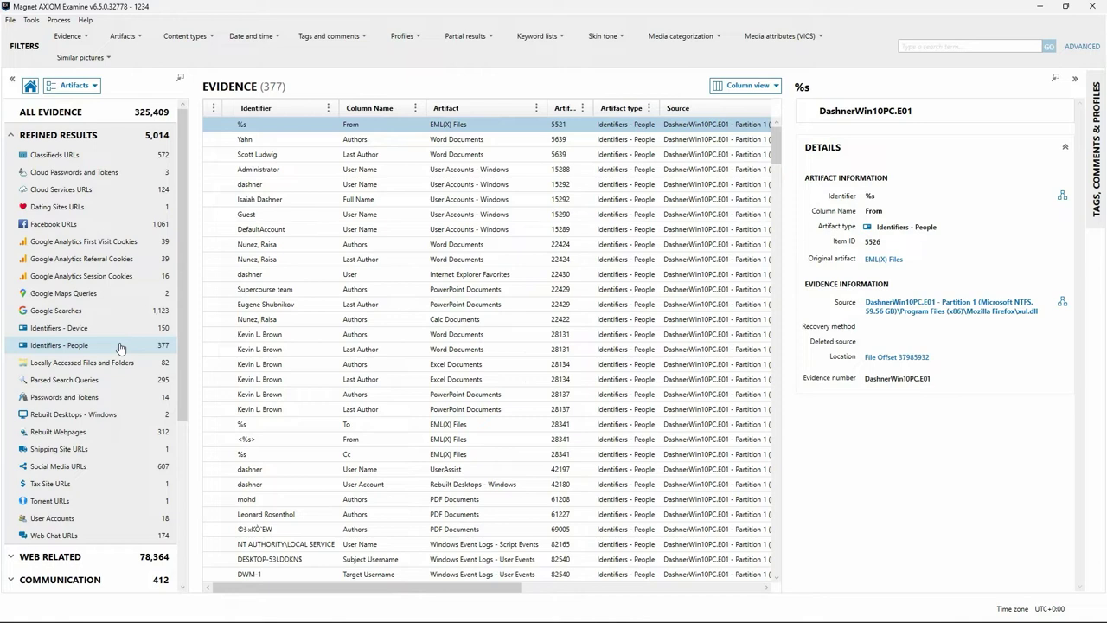
click(121, 347)
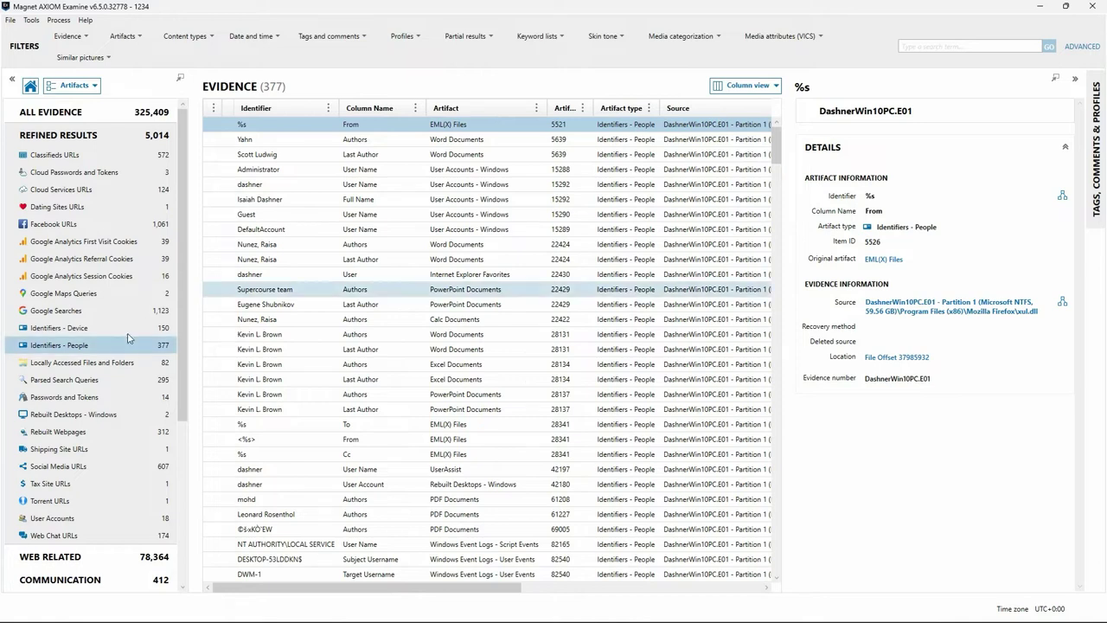
Step: Filter the Identifier column of the people identifiers by the case subject's surname
right_click(299, 115)
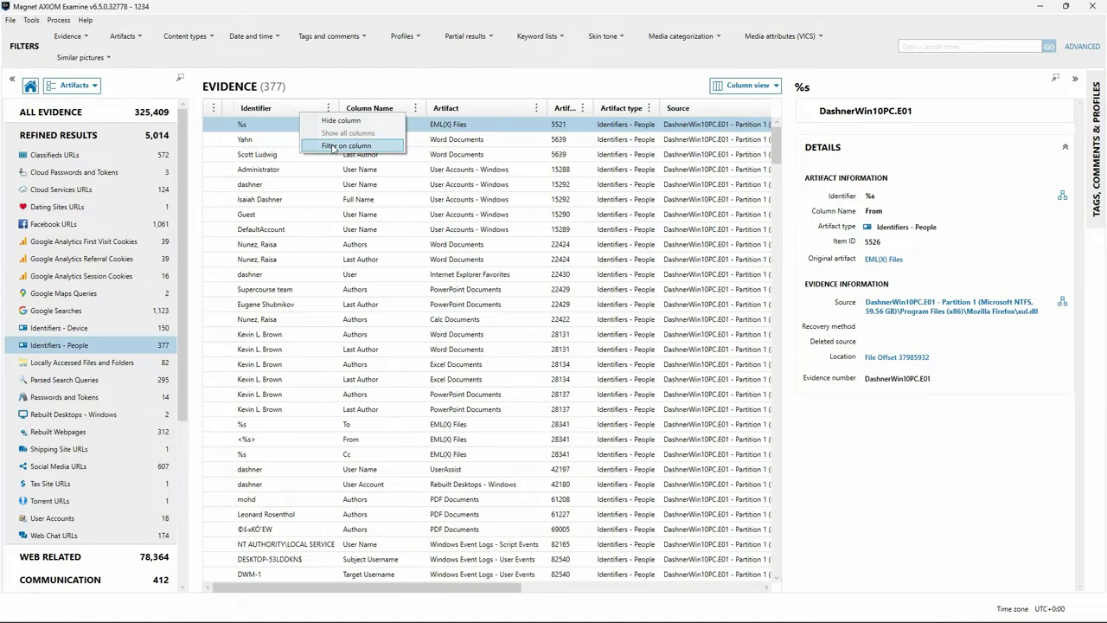
click(332, 146)
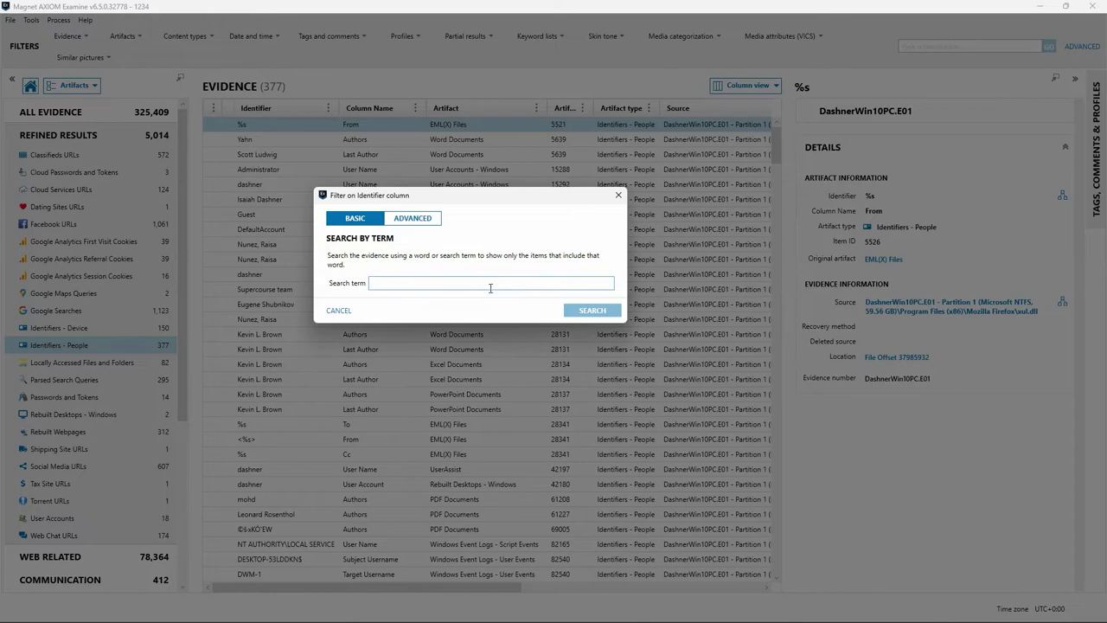
text(dashner)
key(Return)
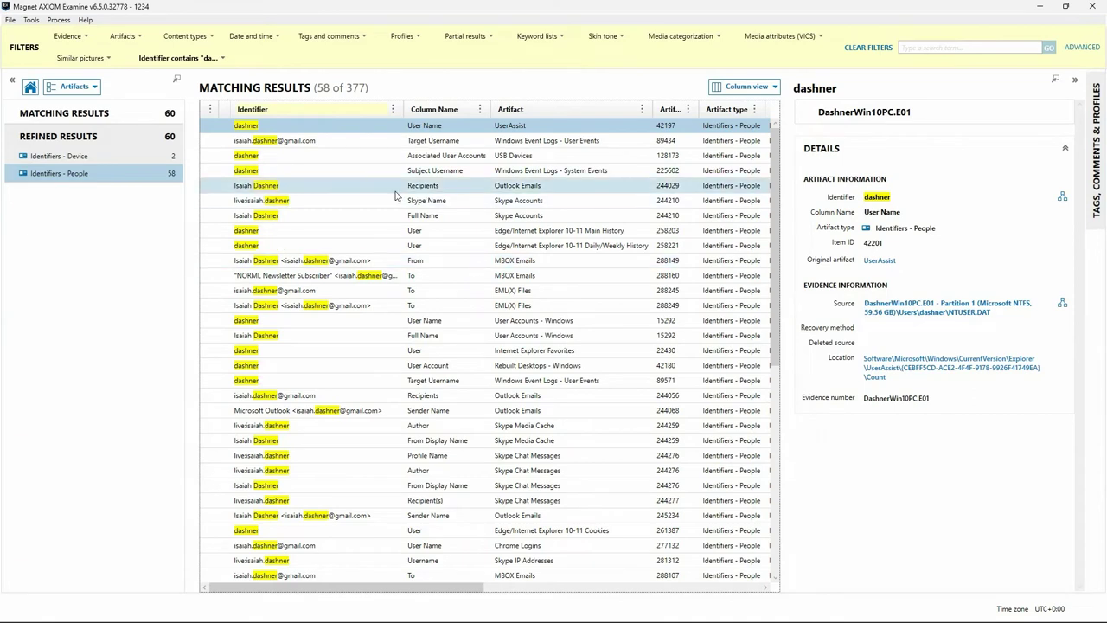
Step: Select all matching identifiers and assign them to a new profile named with the subject's surname
click(307, 130)
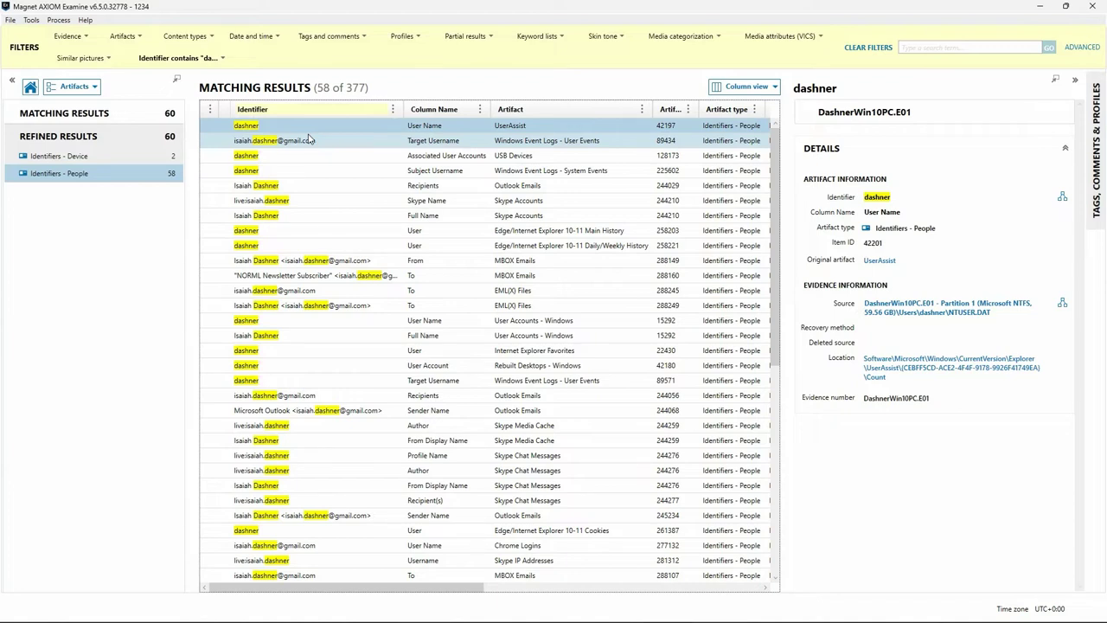
key(ctrl+a)
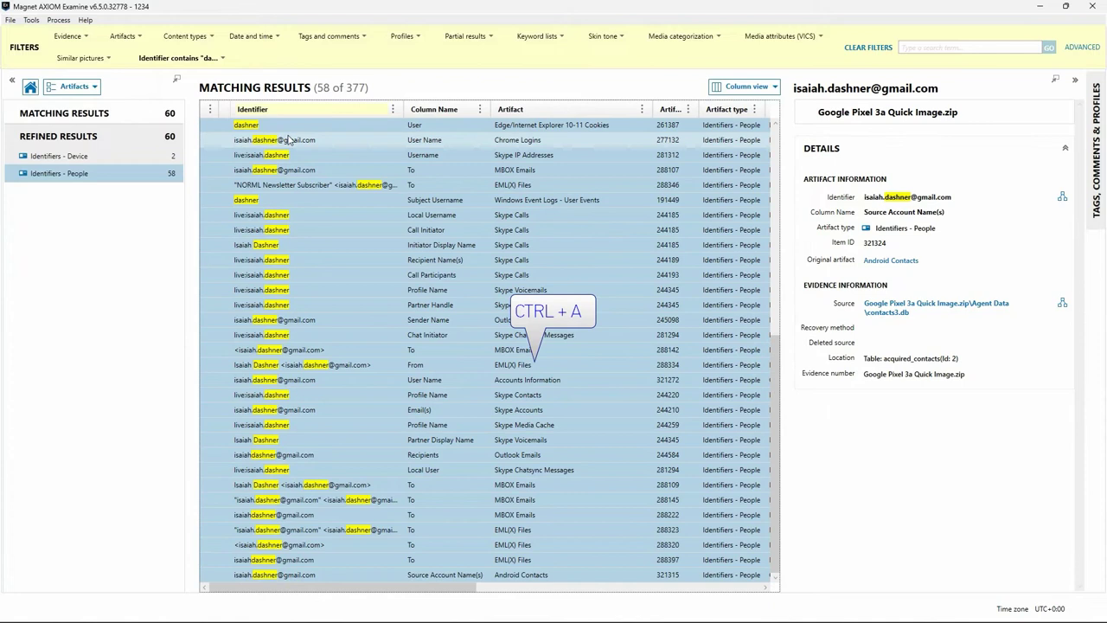
click(1094, 143)
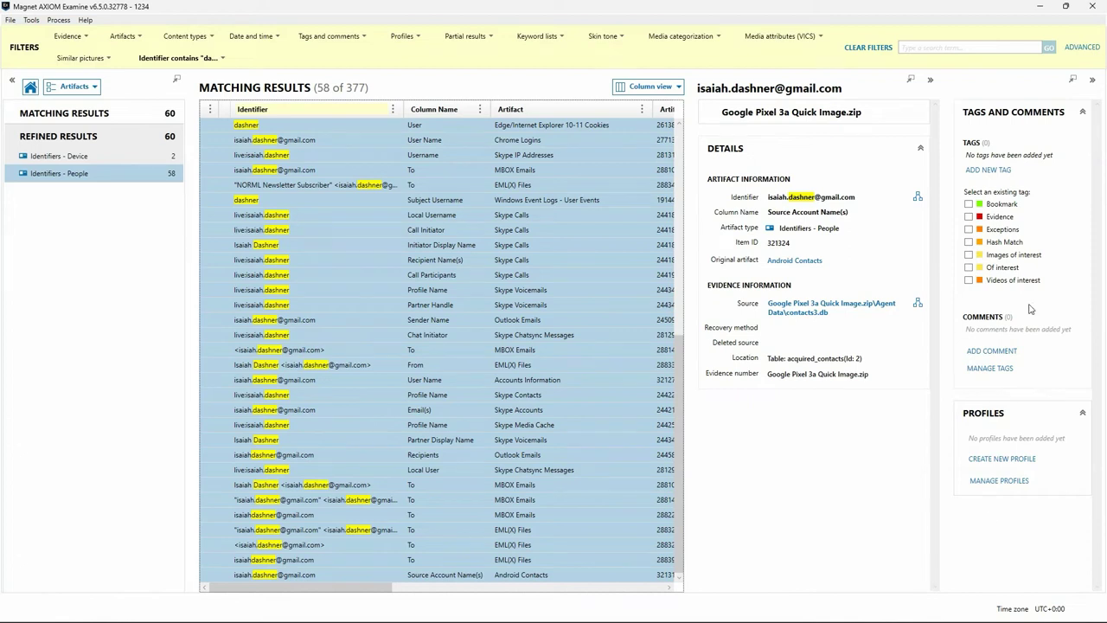
click(1012, 465)
text(Dashner)
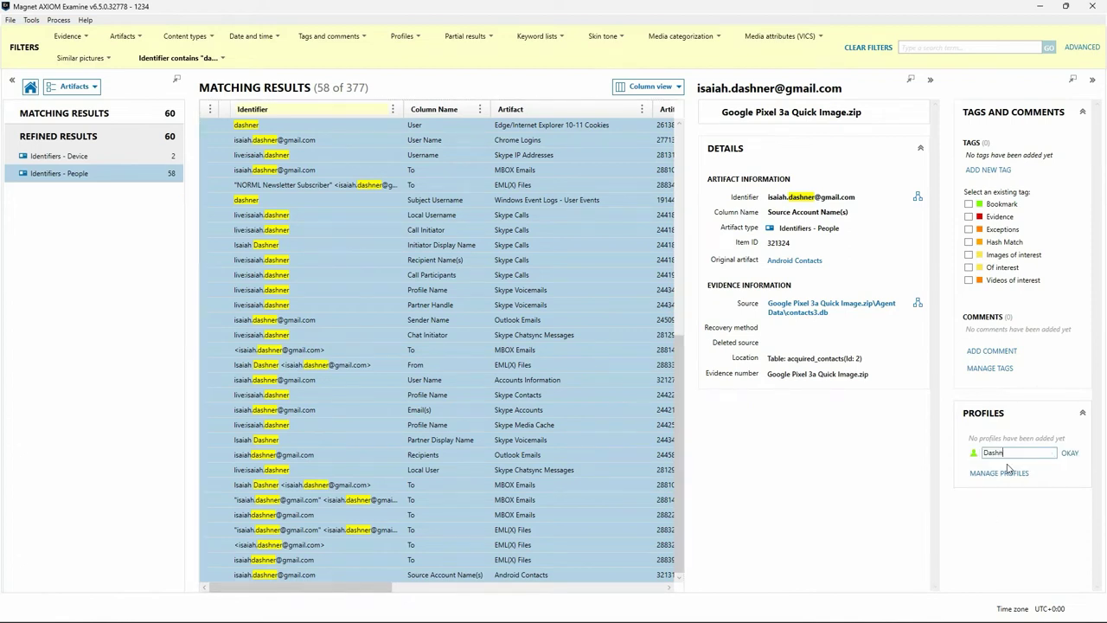
click(1068, 453)
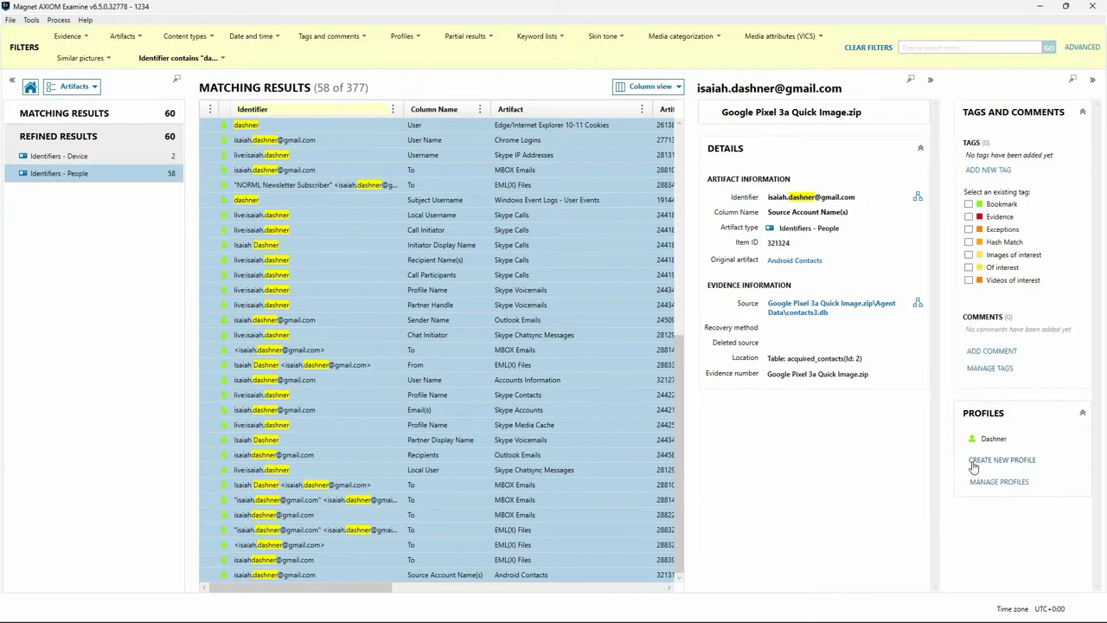
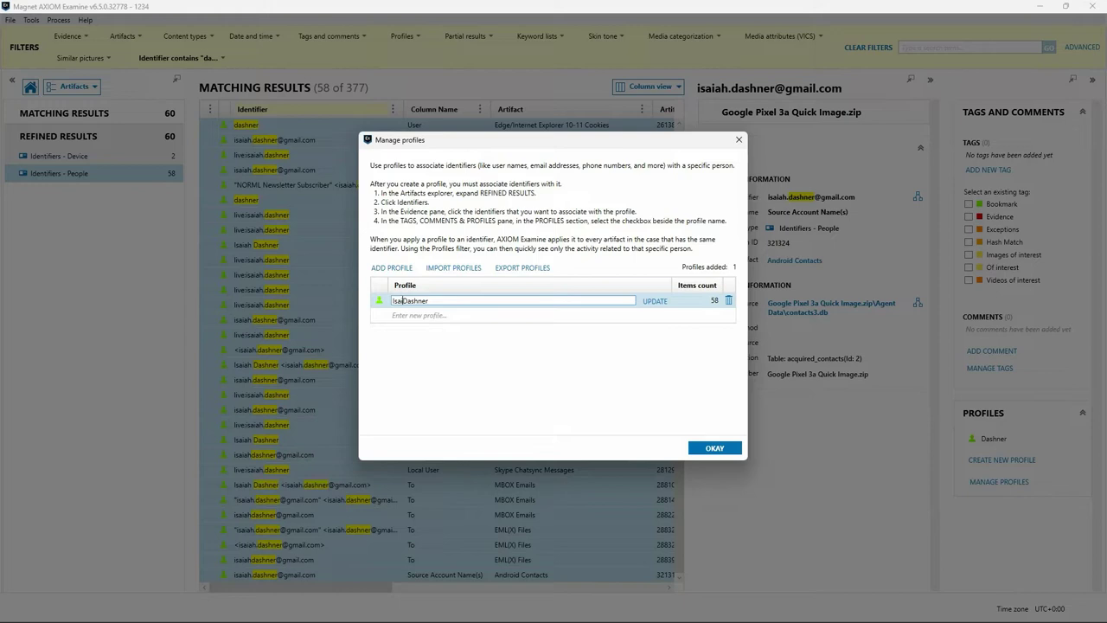
Step: Rename the profile to the subject's full name, accept the change for its items, and close profile management
text(ah)
click(664, 301)
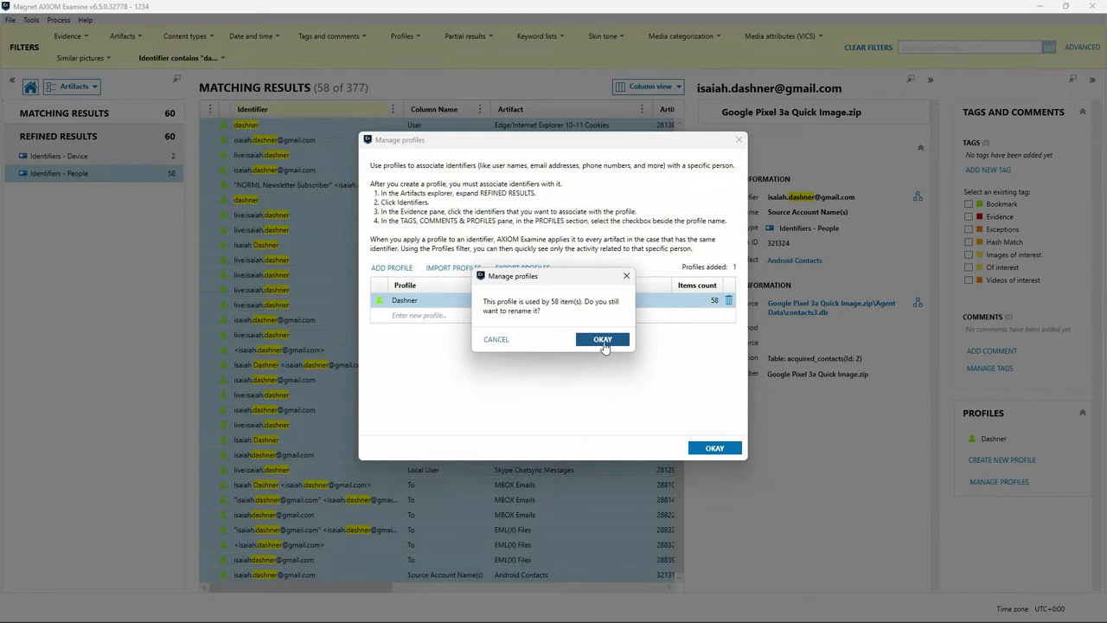
click(603, 340)
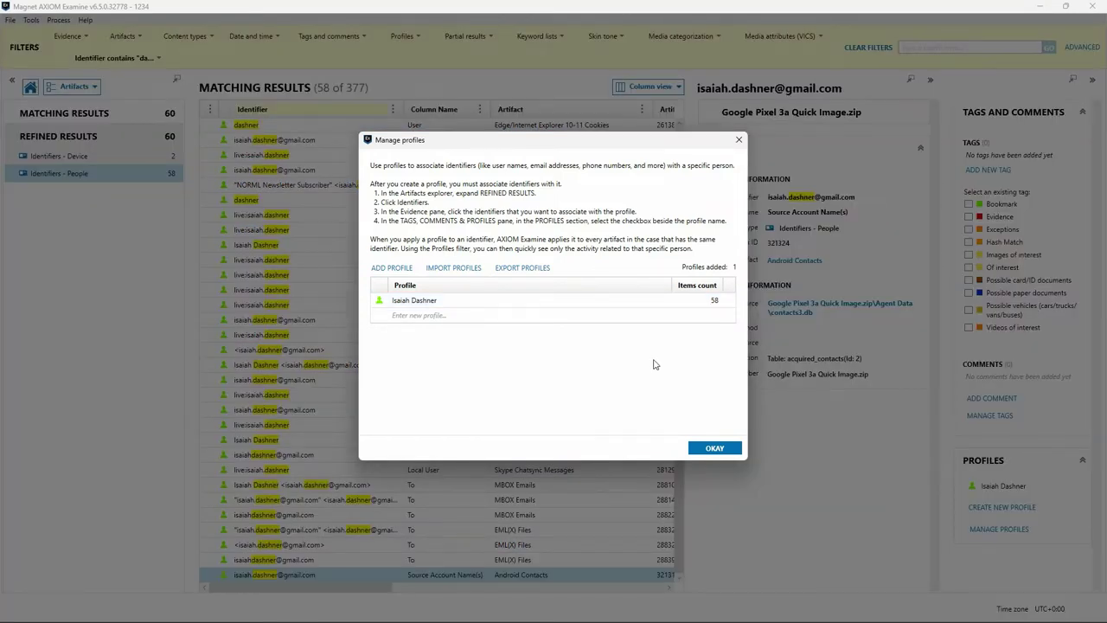
click(707, 450)
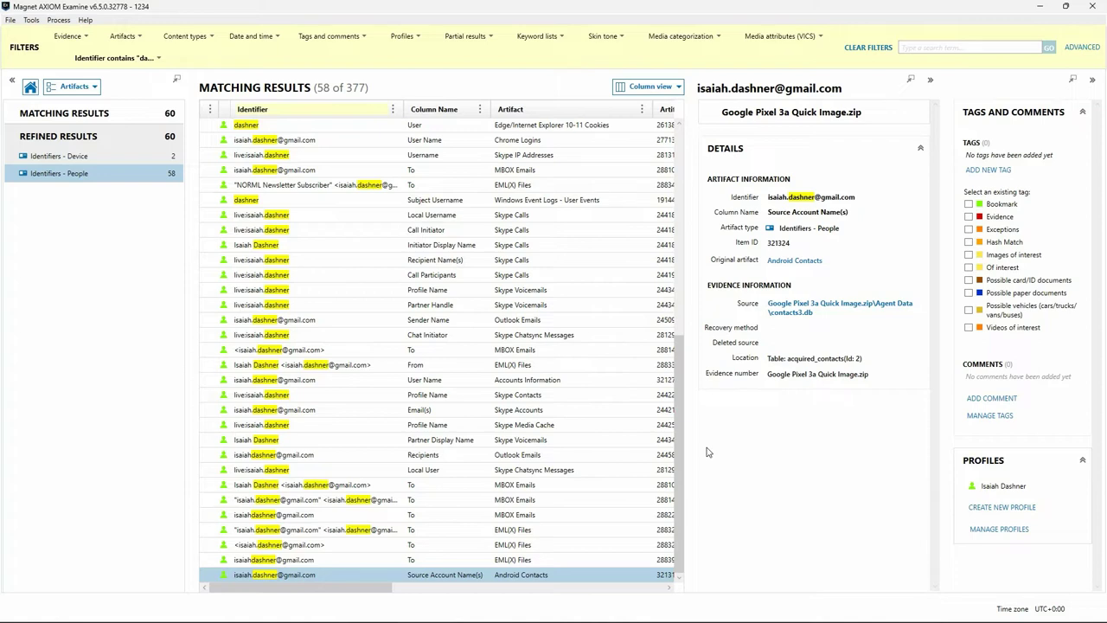
Step: Clear the identifier filter, collapse the tags and profiles pane, and filter the evidence by the subject's profile
click(858, 46)
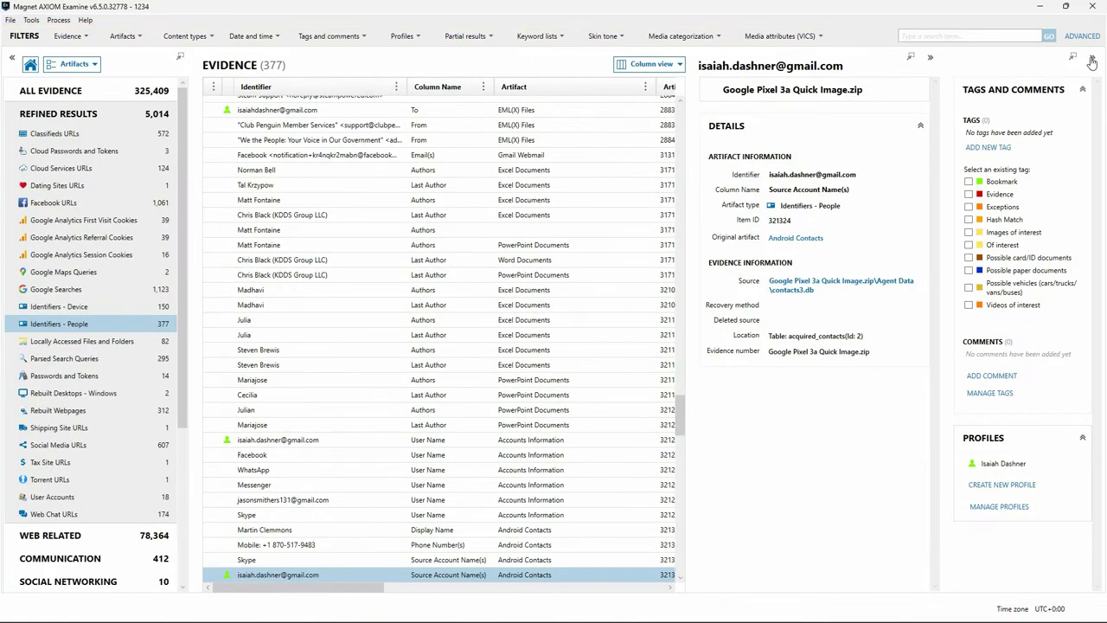
click(1090, 60)
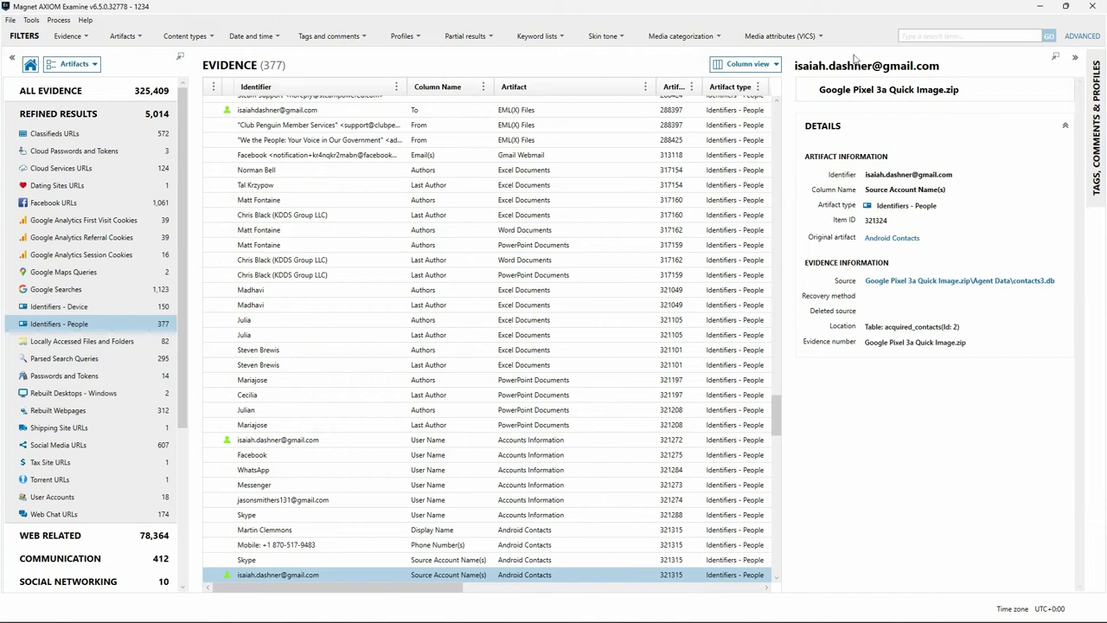
click(417, 37)
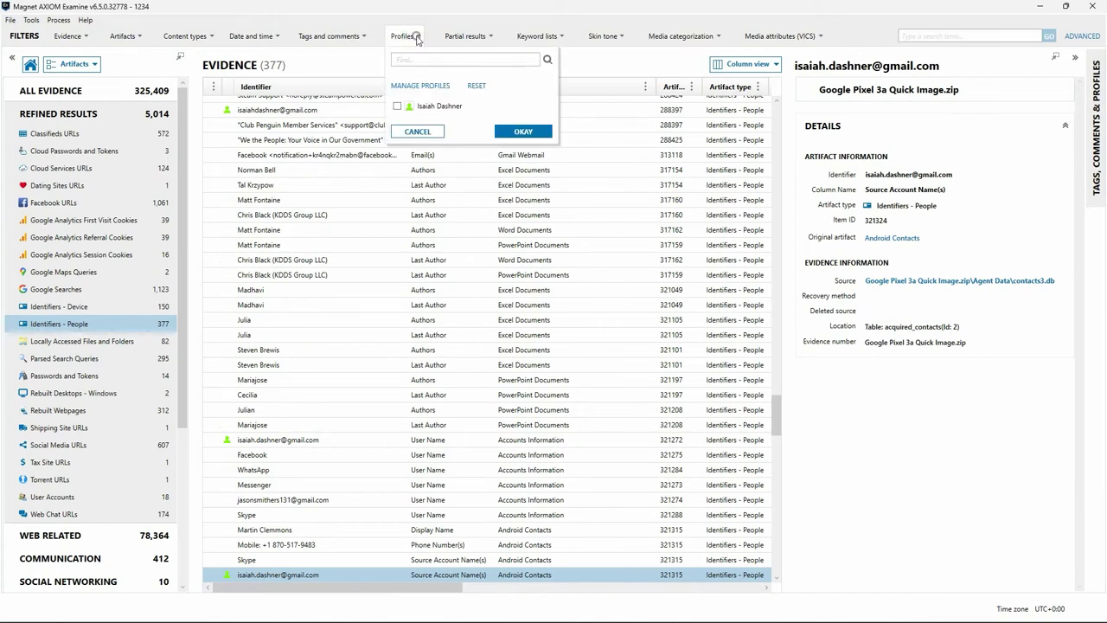
click(396, 106)
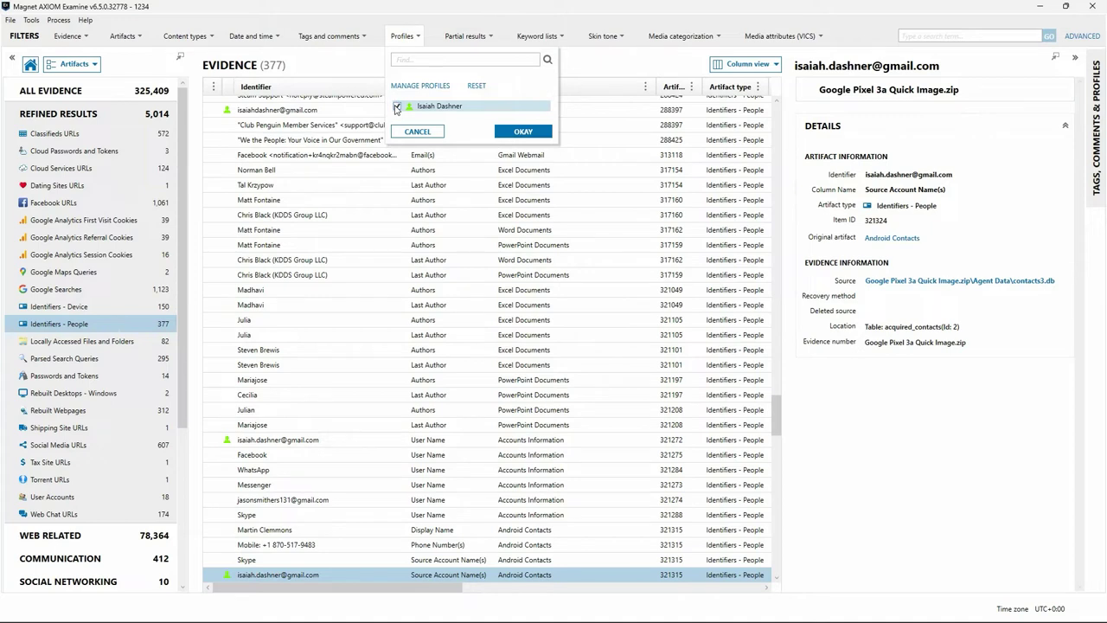
click(523, 131)
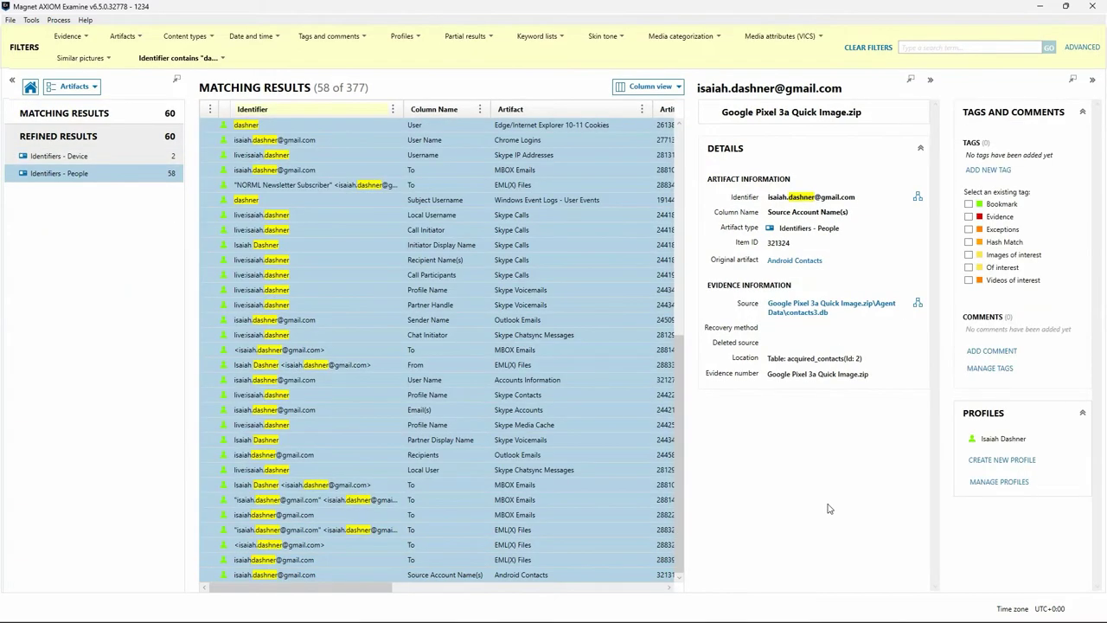
Step: Make United States (Project VIC) the active media categorization list, with 0 - Non-Pertinent as the default category for visible uncategorized pictures
click(33, 20)
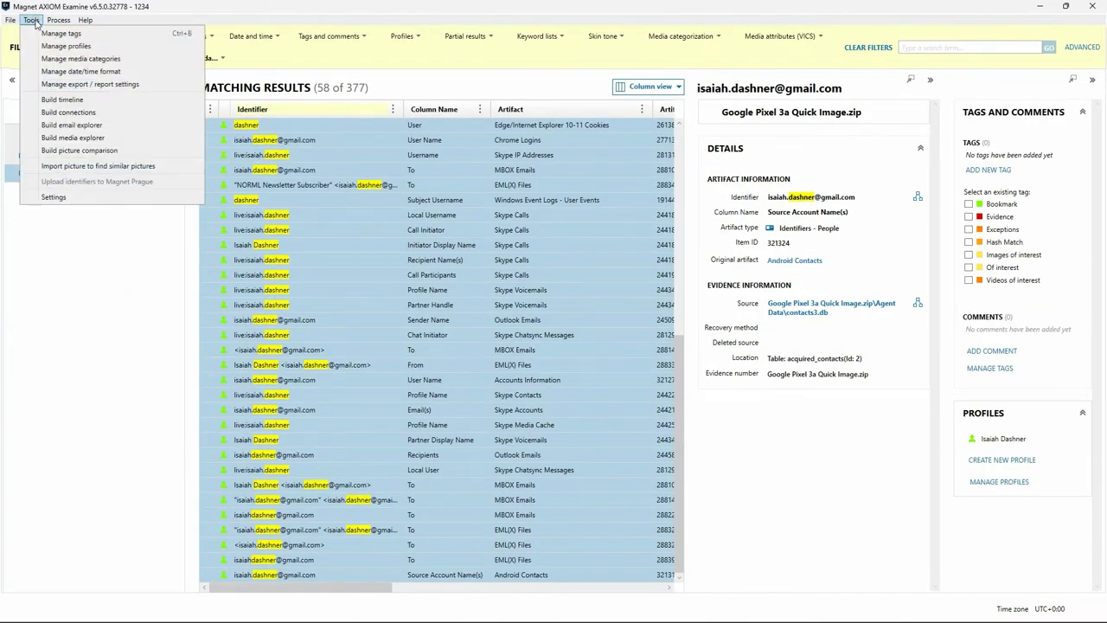
click(59, 60)
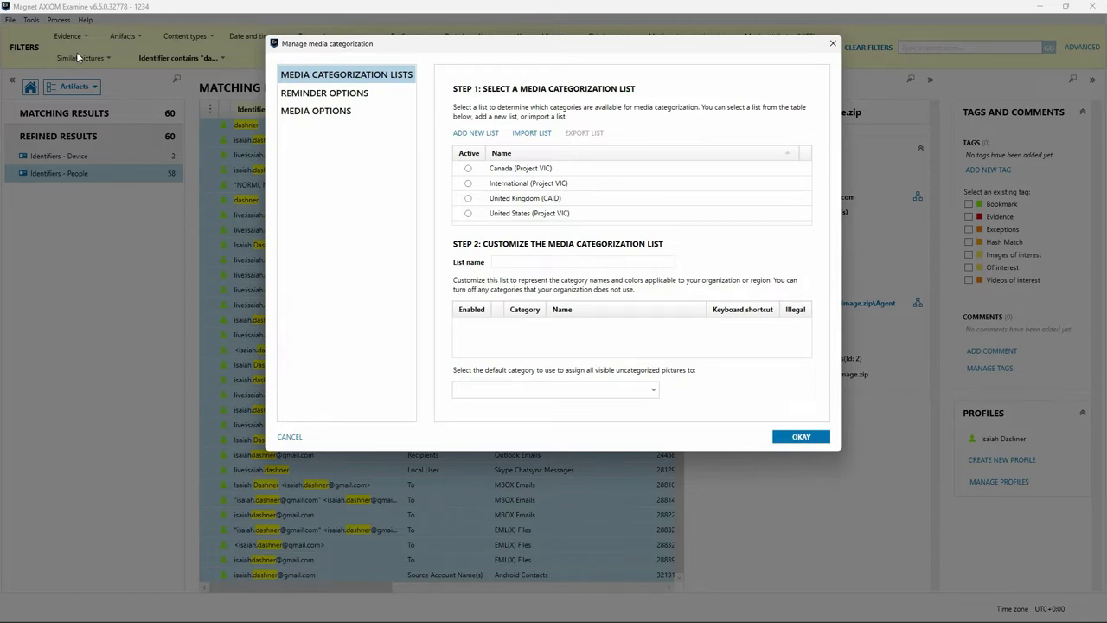
click(468, 213)
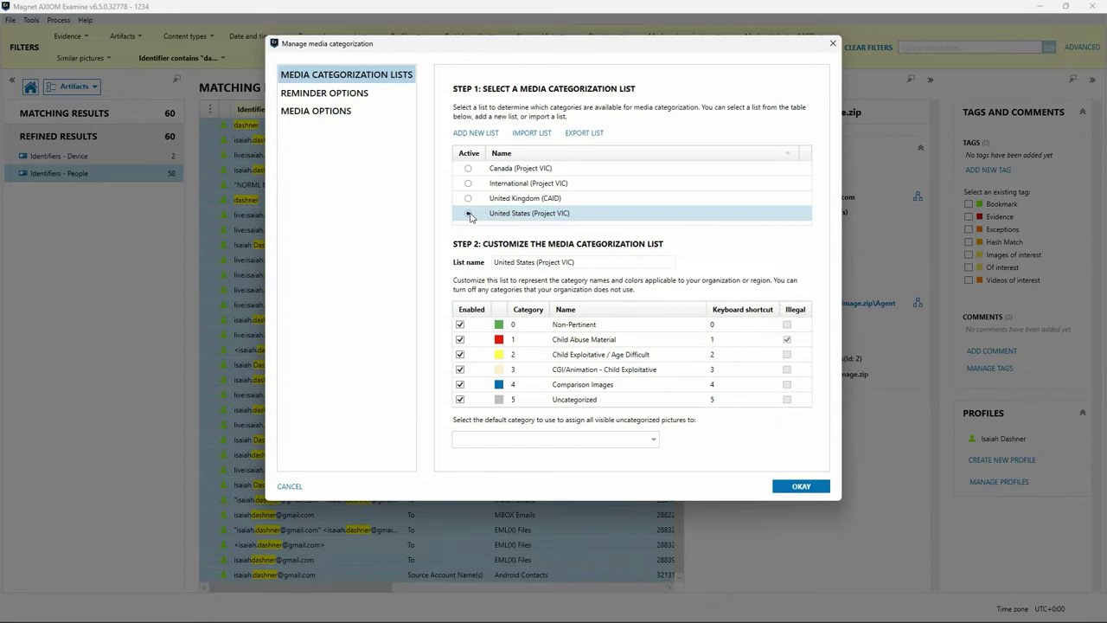
click(648, 440)
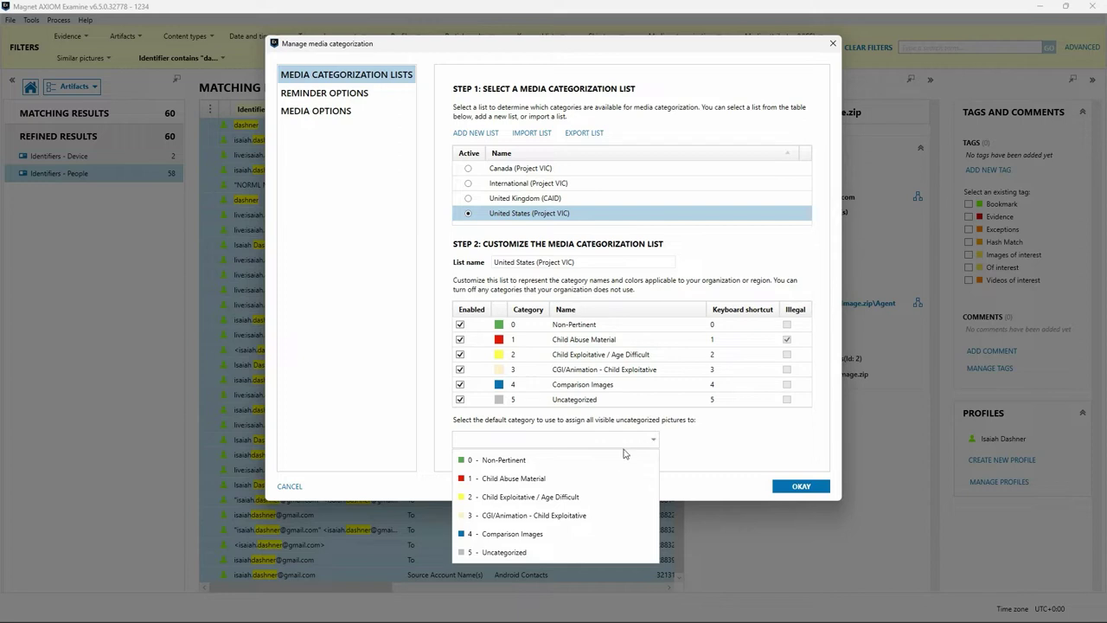
click(527, 461)
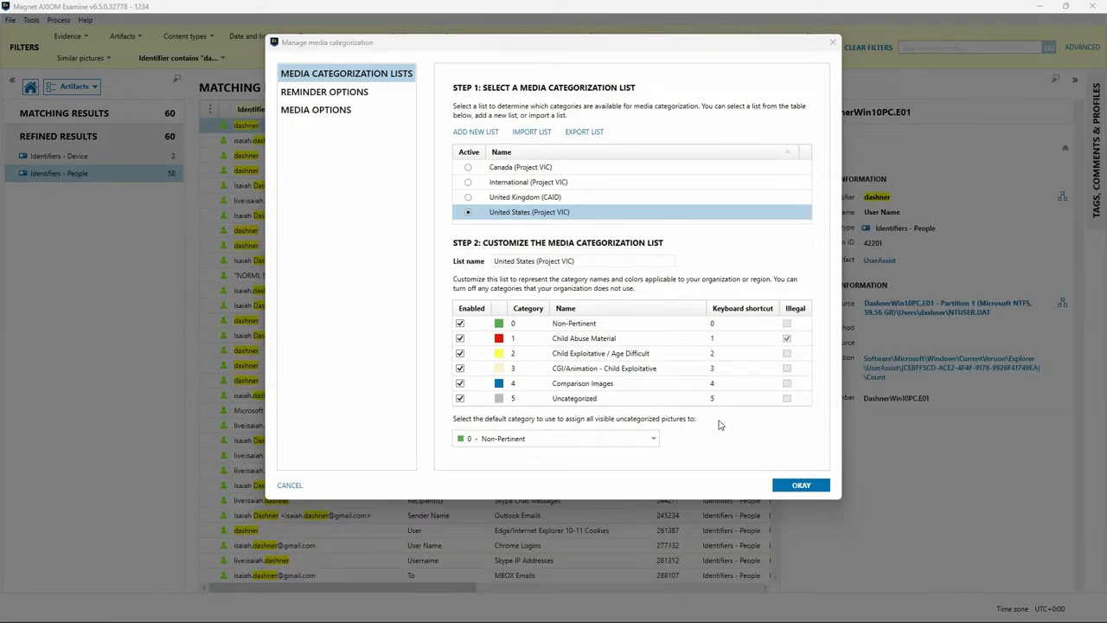
Step: Review the categorization reminder options and the media obfuscation and sound options, and save the media categorization settings
click(380, 92)
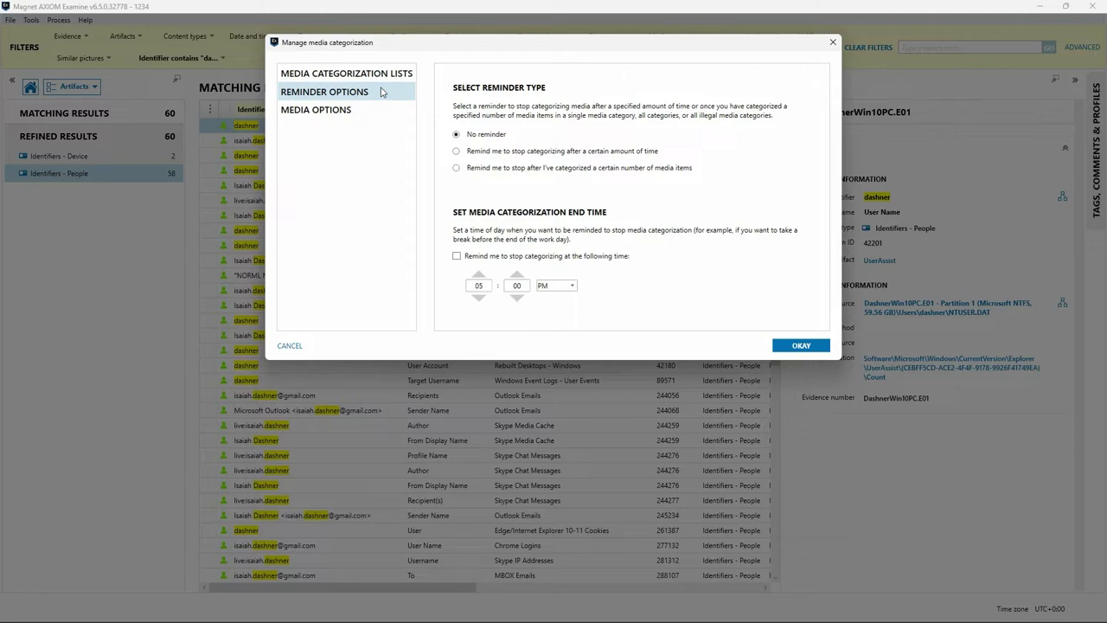
click(375, 110)
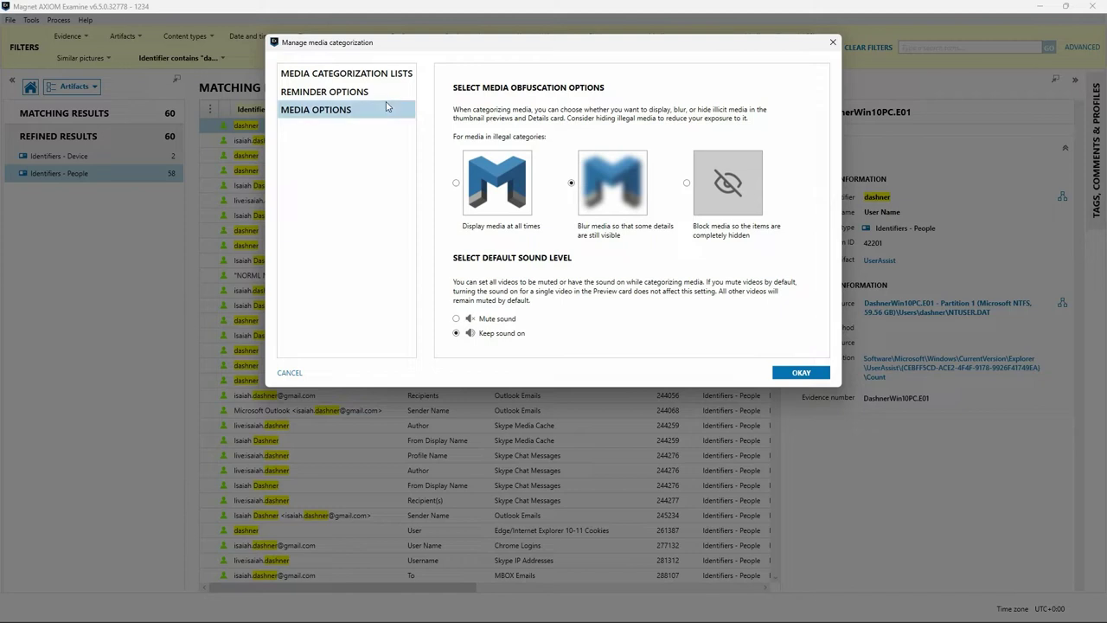
click(801, 372)
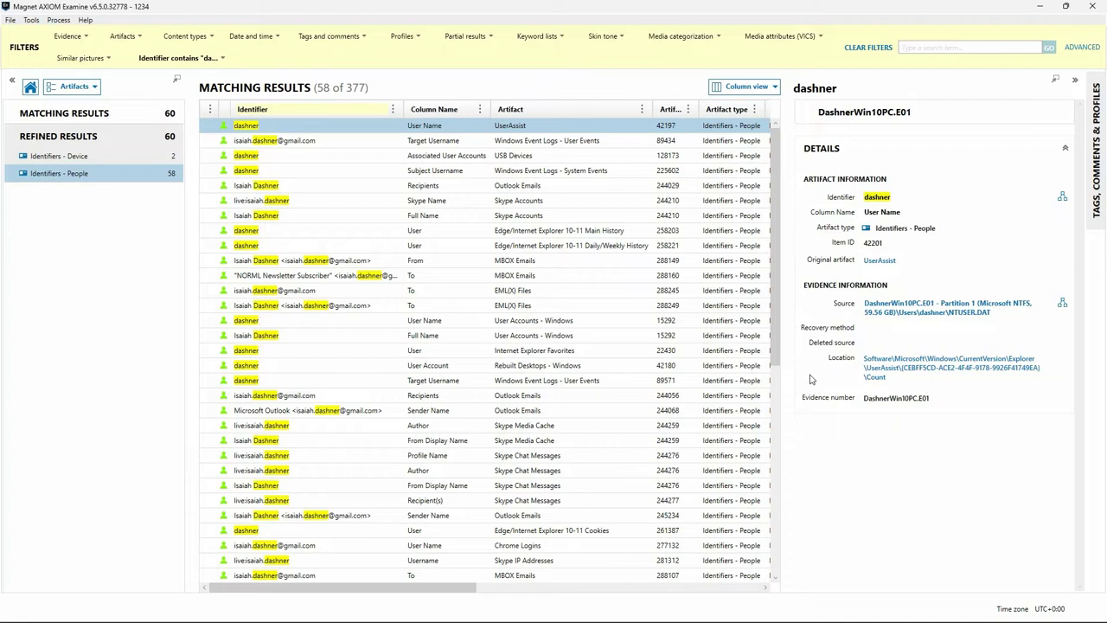
Step: Clear the identifier filter and switch from the Artifacts explorer to the Media explorer
click(854, 47)
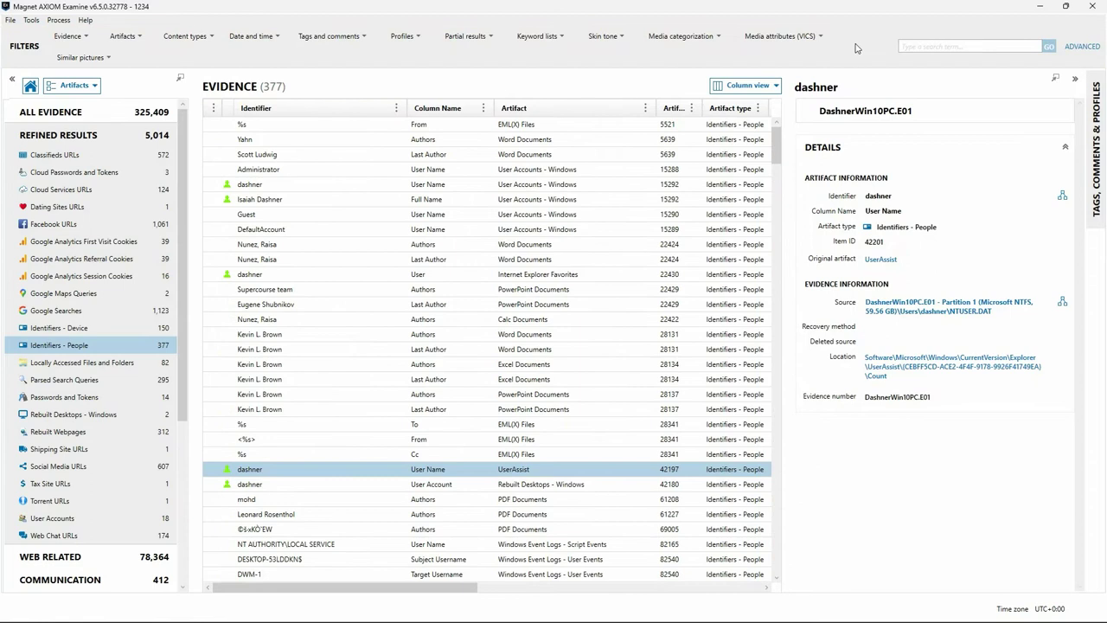
click(73, 85)
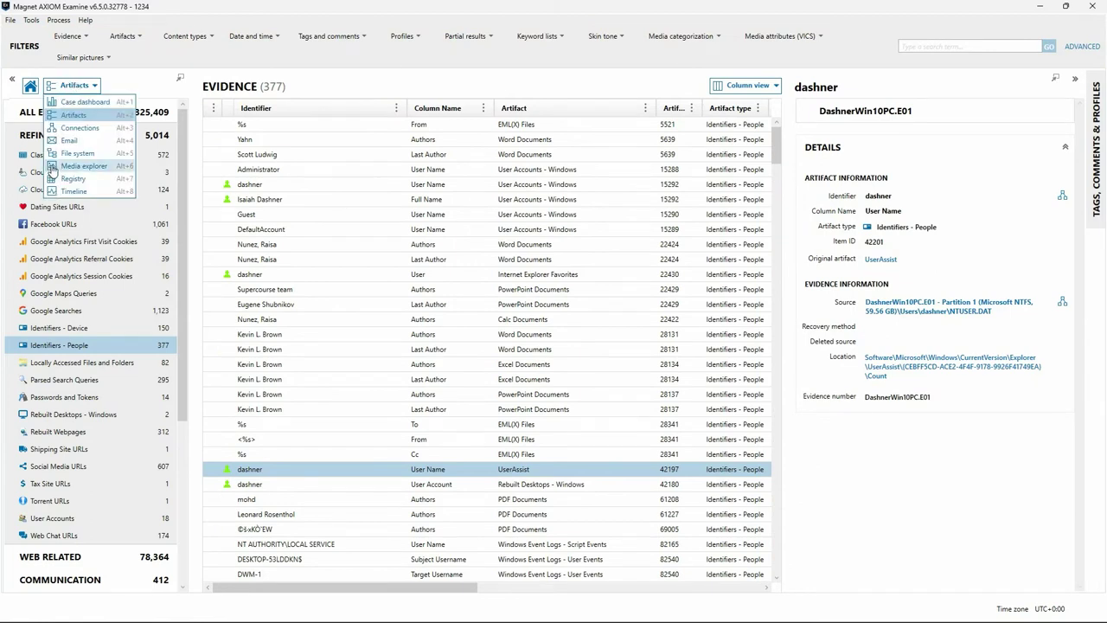
click(56, 167)
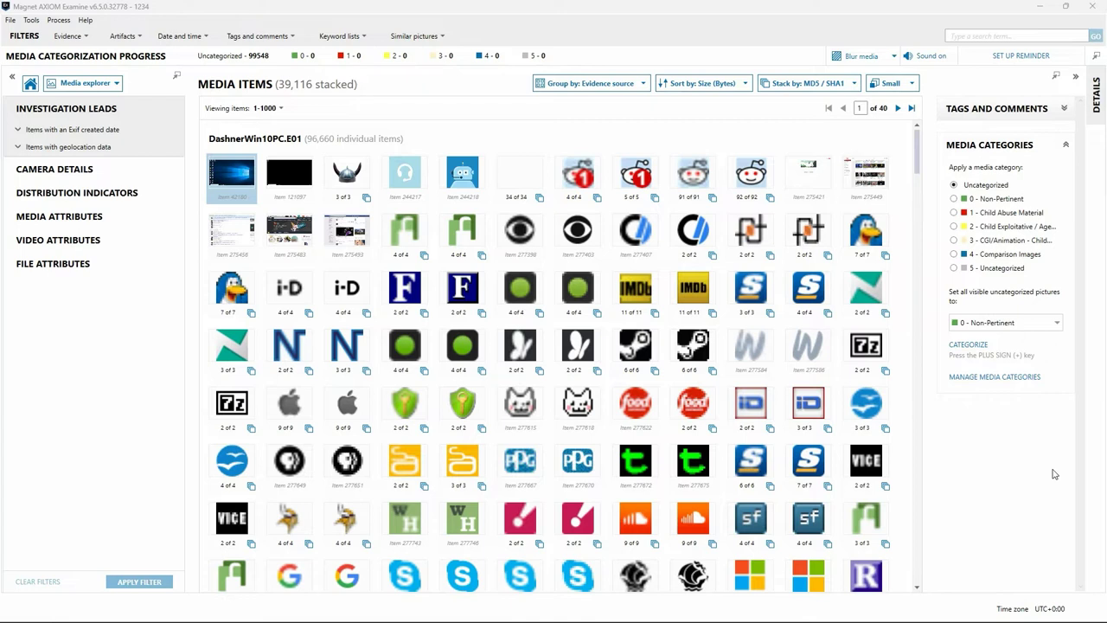
Step: Categorize two successive screens of visible uncategorized pictures as 0 - Non-Pertinent
key(plus)
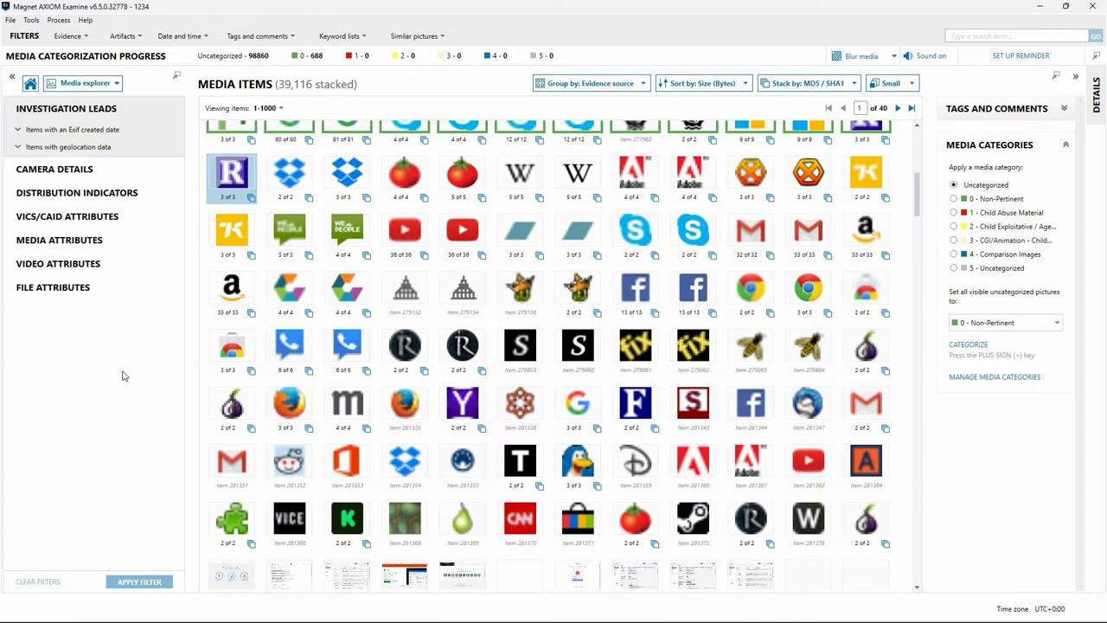
key(plus)
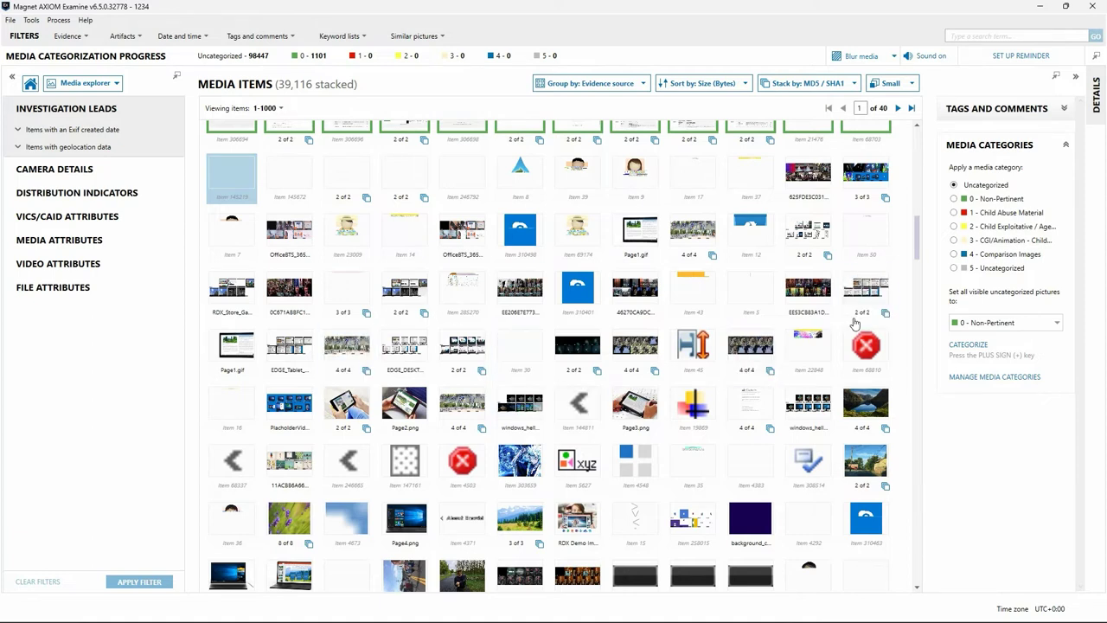
Step: Try 1 - Child Abuse Material and 3 - CGI/Animation - Child Exploitative as the category for all visible uncategorized pictures
click(991, 331)
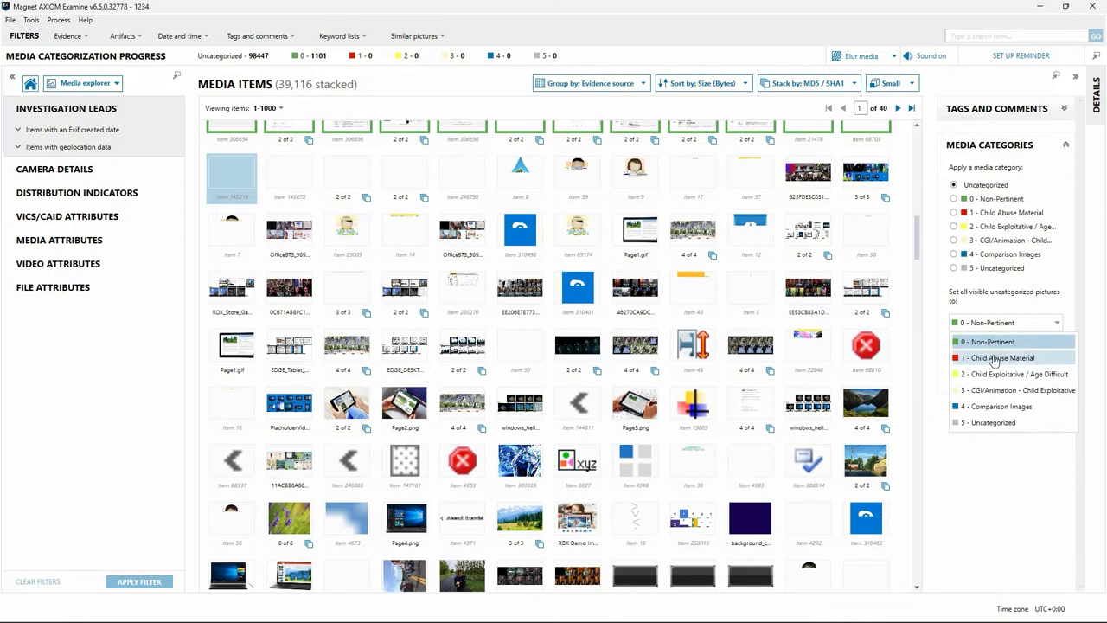
click(994, 358)
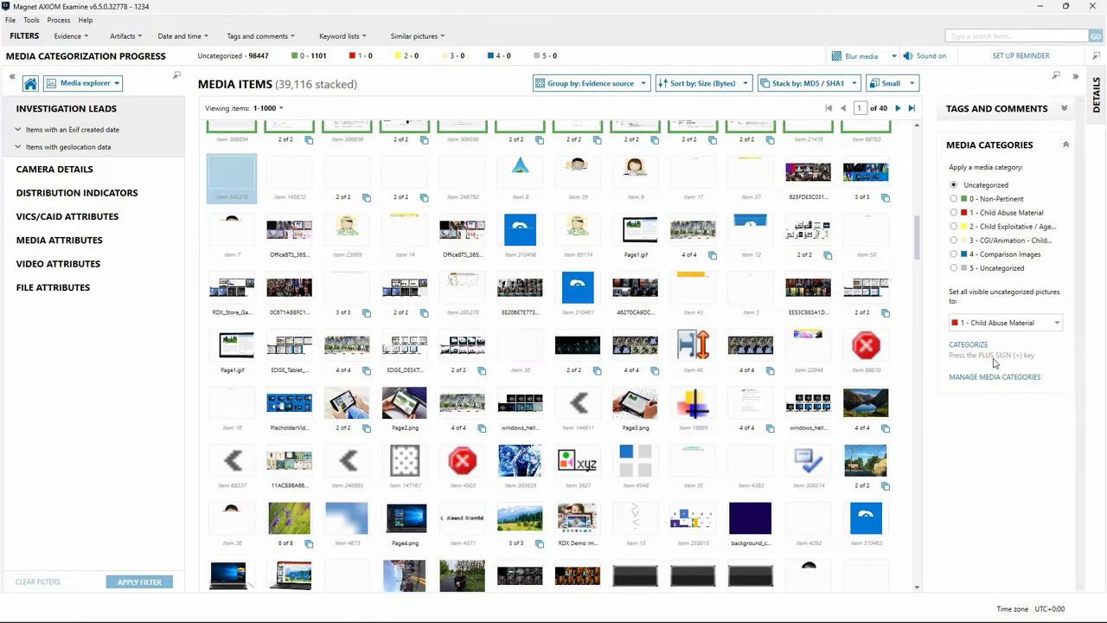
click(1010, 325)
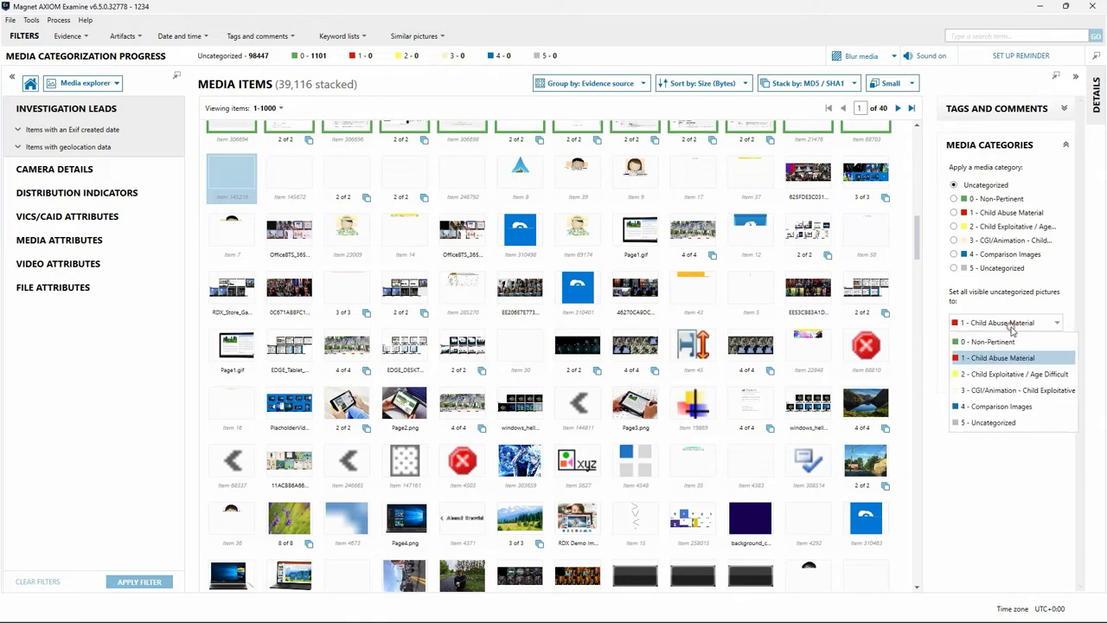
click(1007, 391)
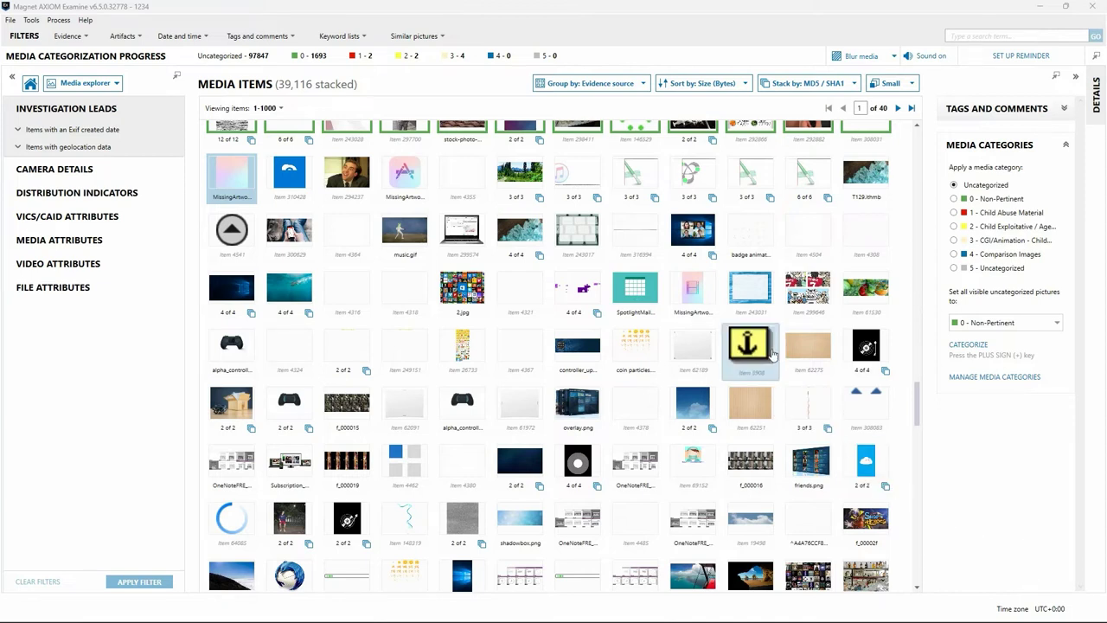
Step: Categorize the yellow anchor picture as 1 - Child Abuse Material
key(1)
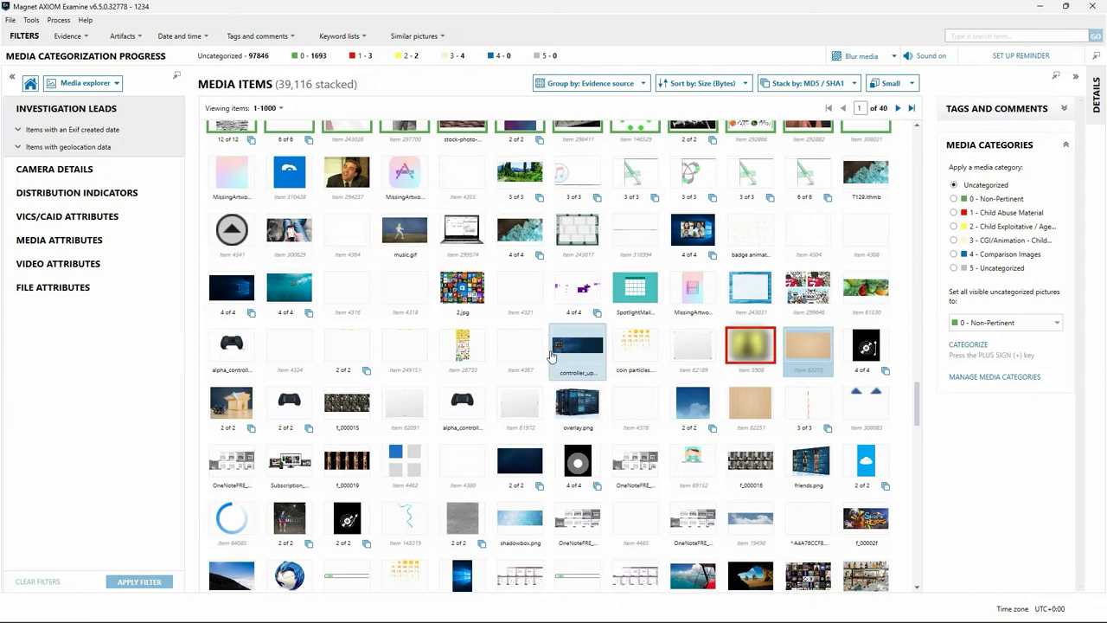
Step: Categorize the brown, controller_up and three game controller pictures as 2 - Child Exploitative, and the remaining visible uncategorized pictures as 0 - Non-Pertinent
ctrl+click(562, 351)
ctrl+click(467, 400)
ctrl+click(226, 348)
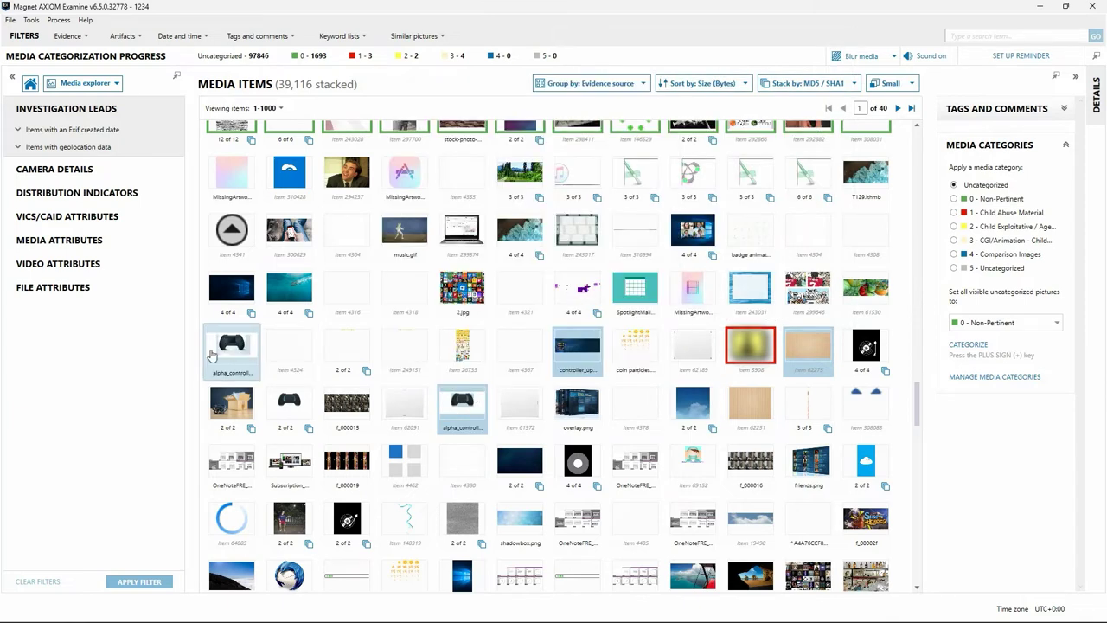
ctrl+click(281, 402)
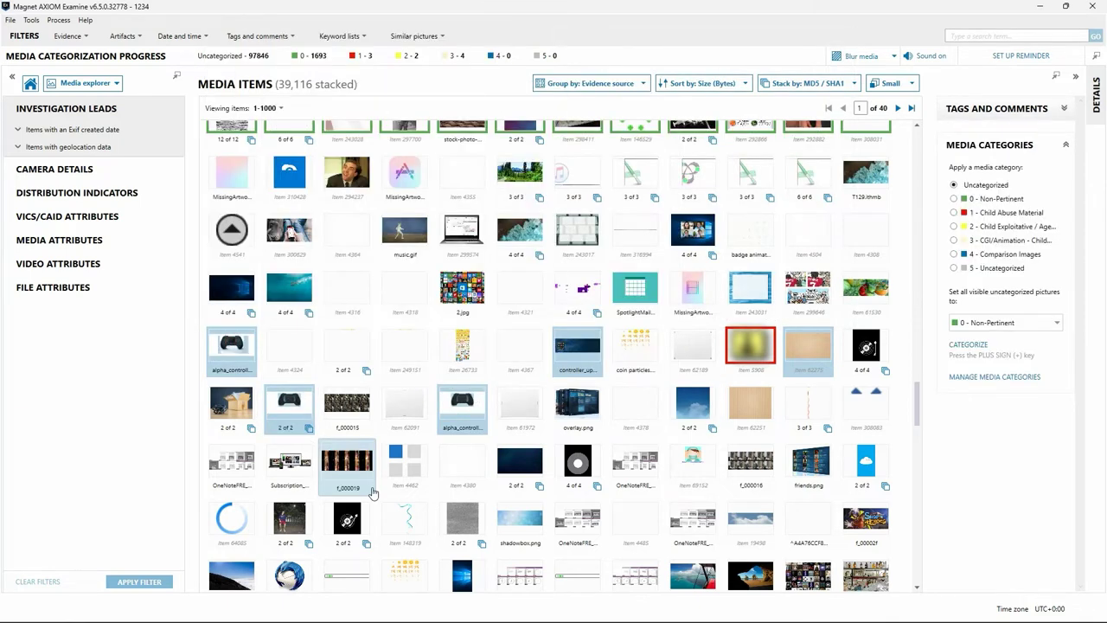
key(2)
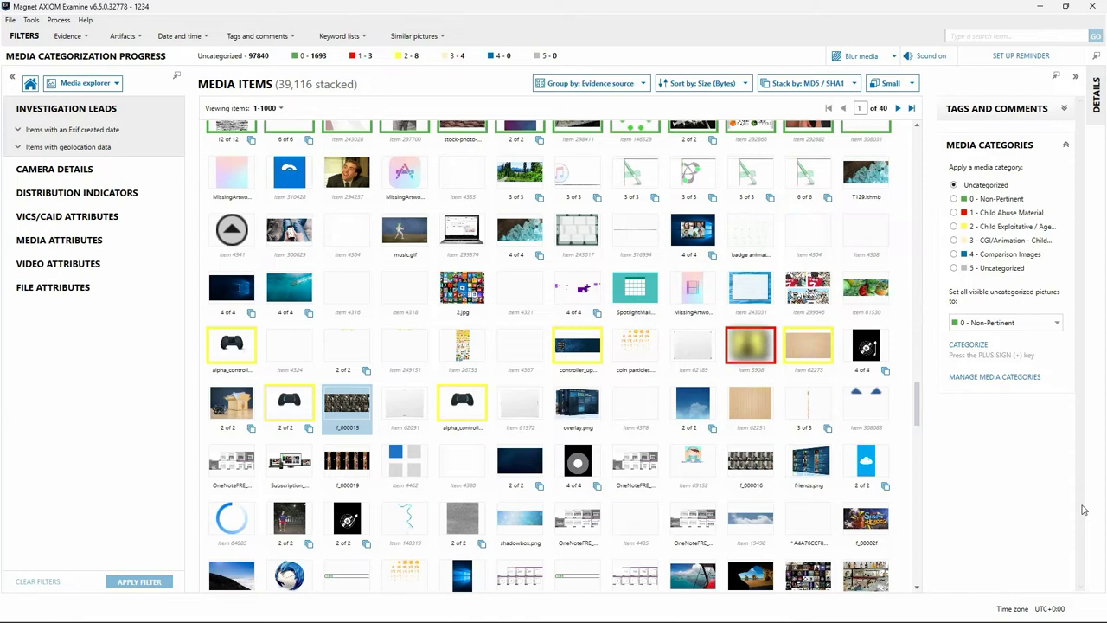
key(plus)
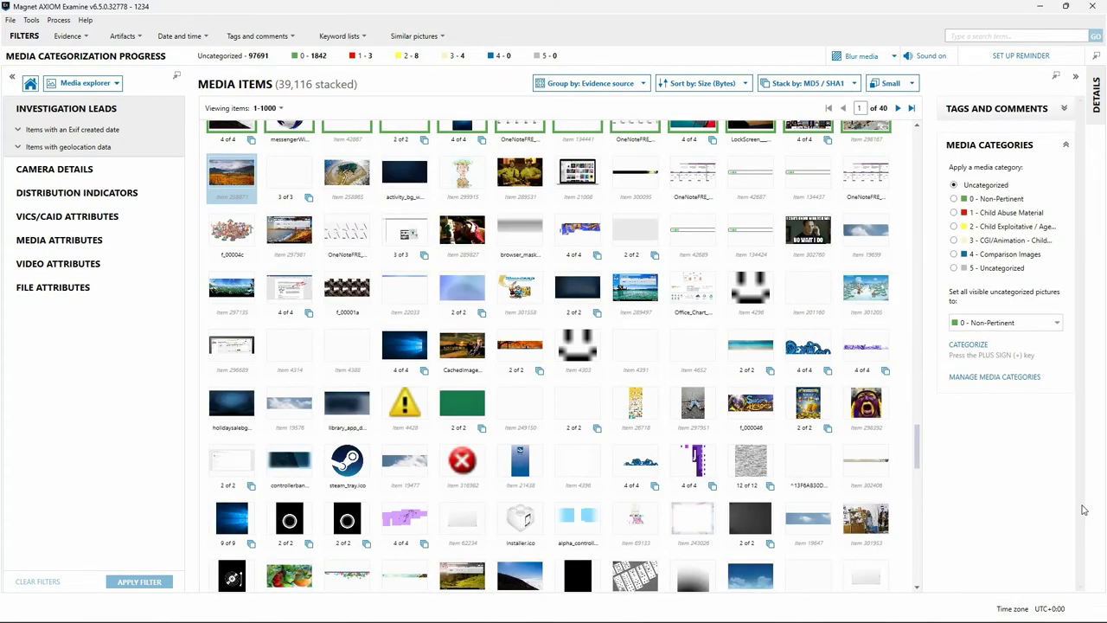
click(912, 152)
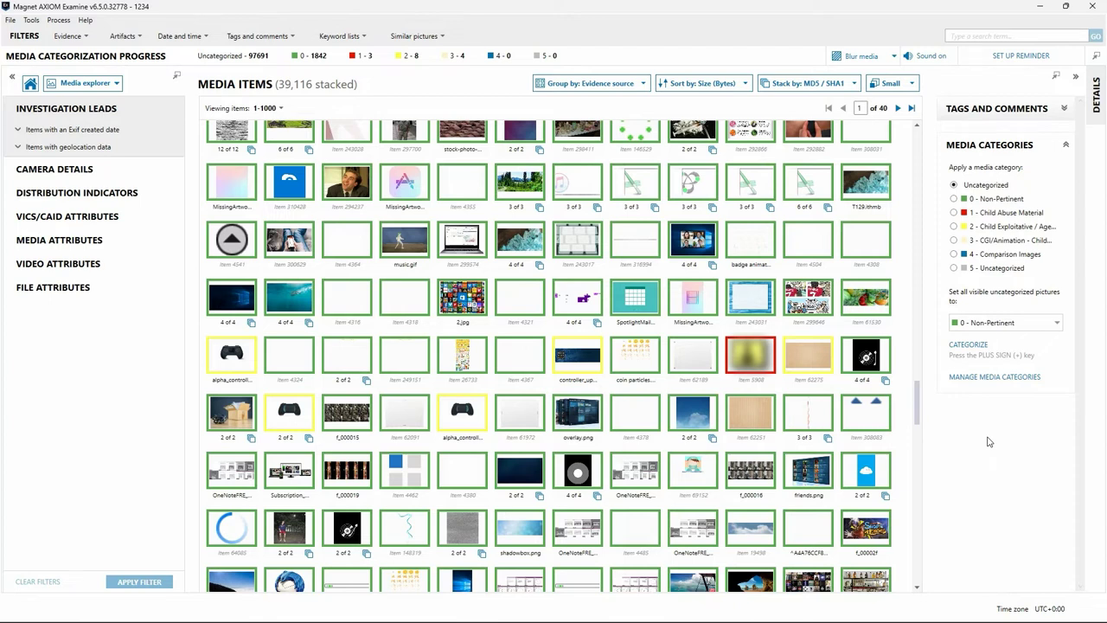
Step: Review the case's date, time and time zone format options without changing them
click(35, 20)
click(39, 73)
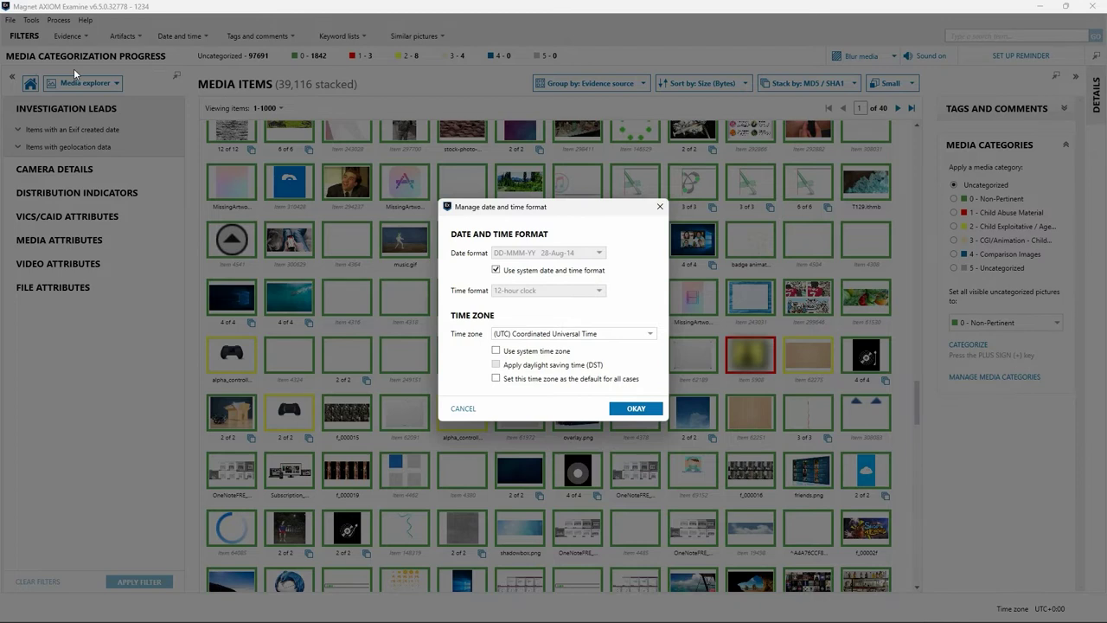
click(471, 410)
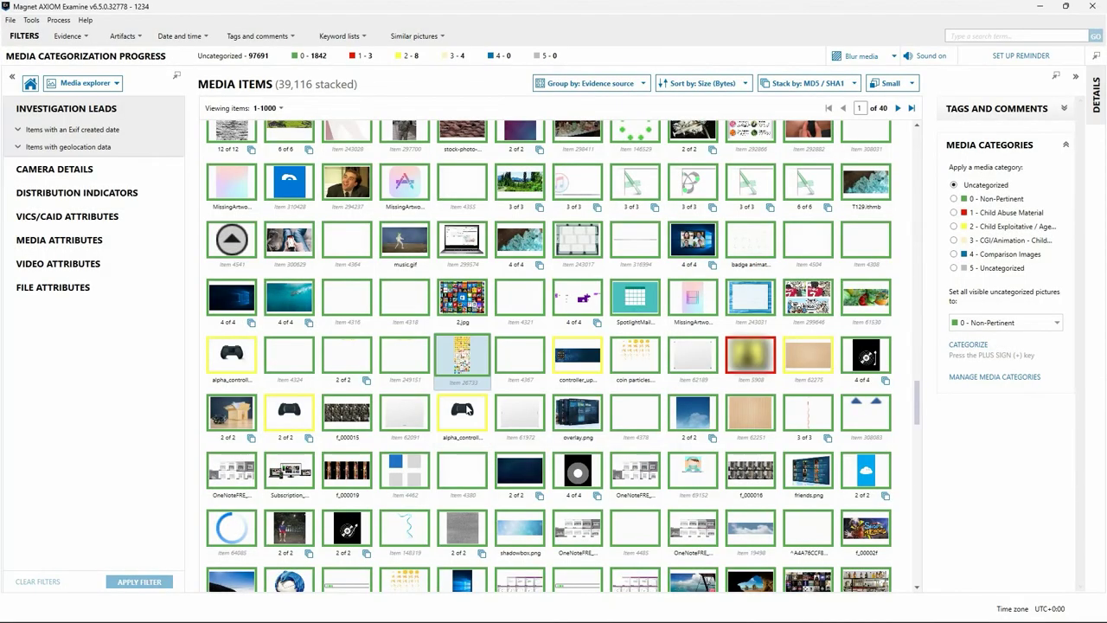
Step: Review the export / report templates and column configurations, leaving them as they are
click(33, 20)
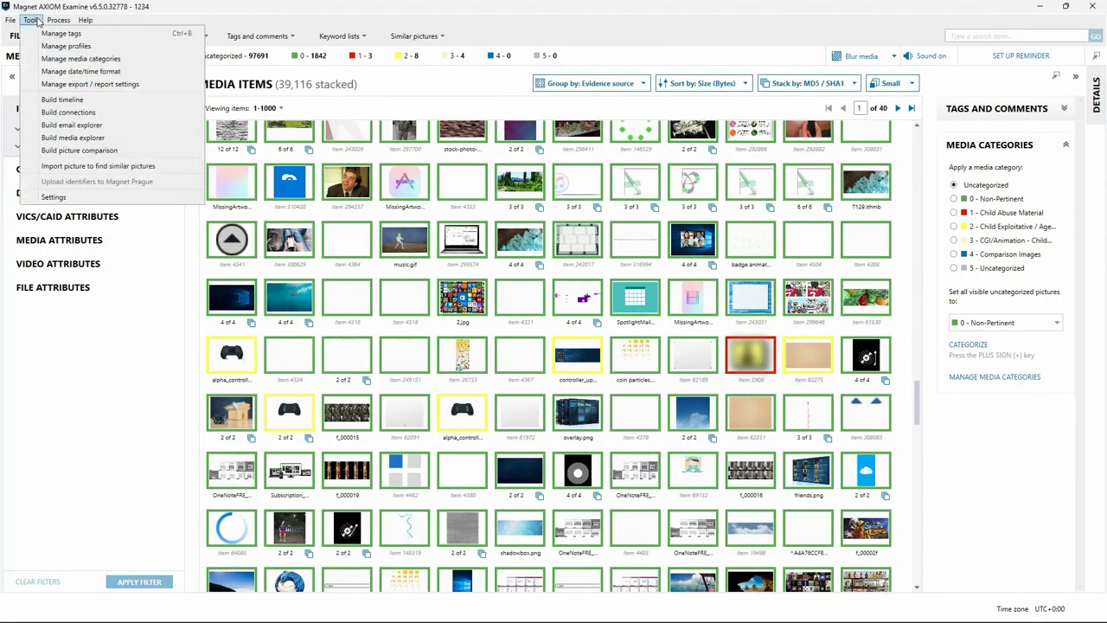
click(72, 84)
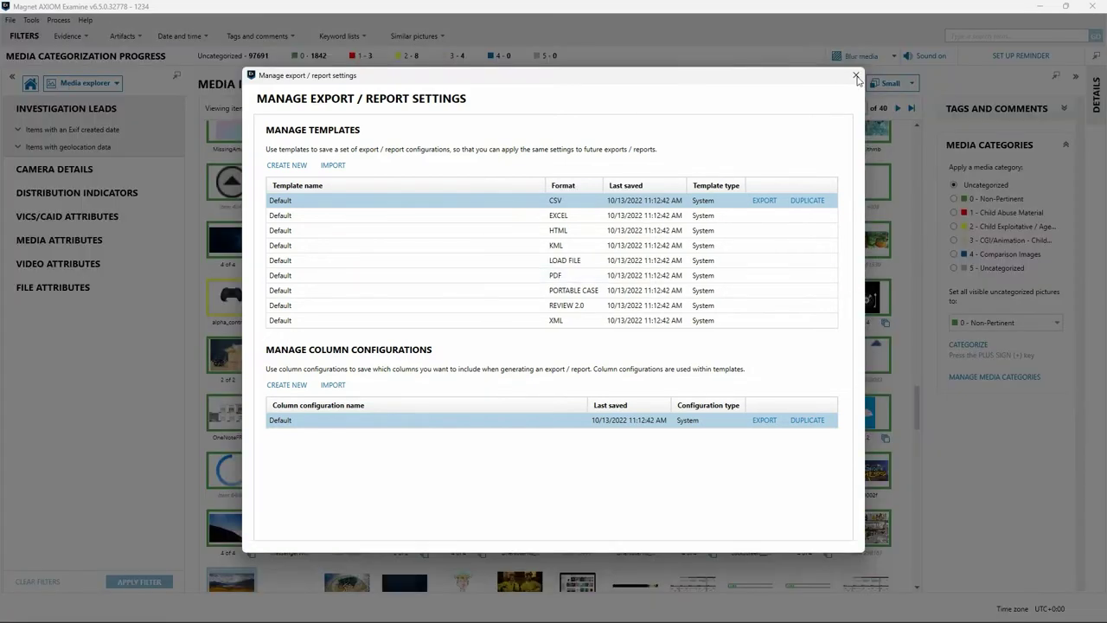
click(857, 77)
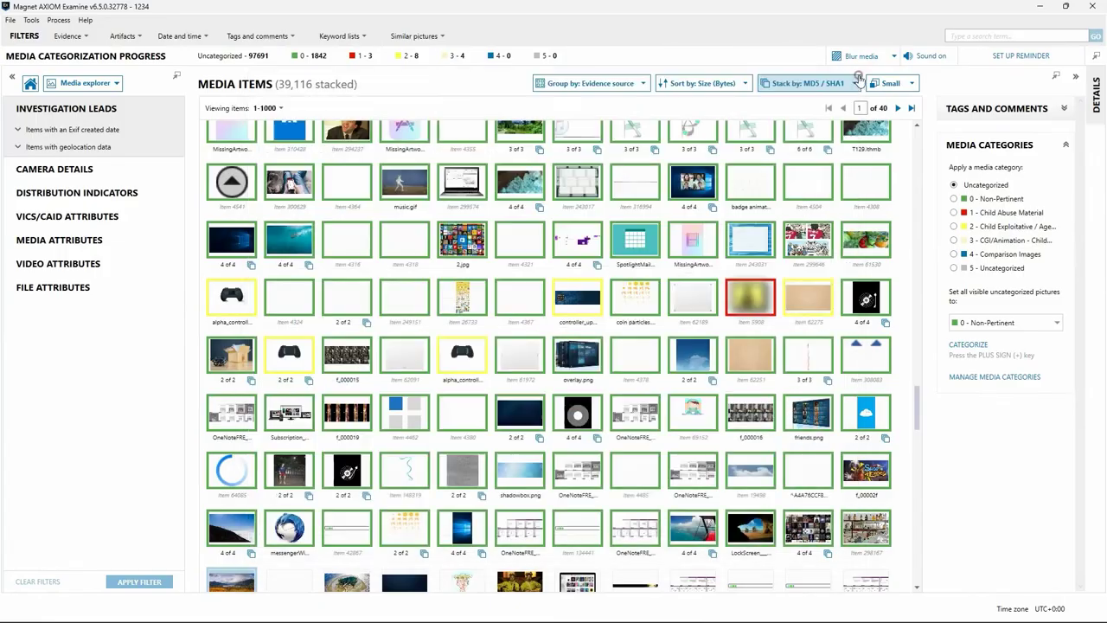
click(30, 19)
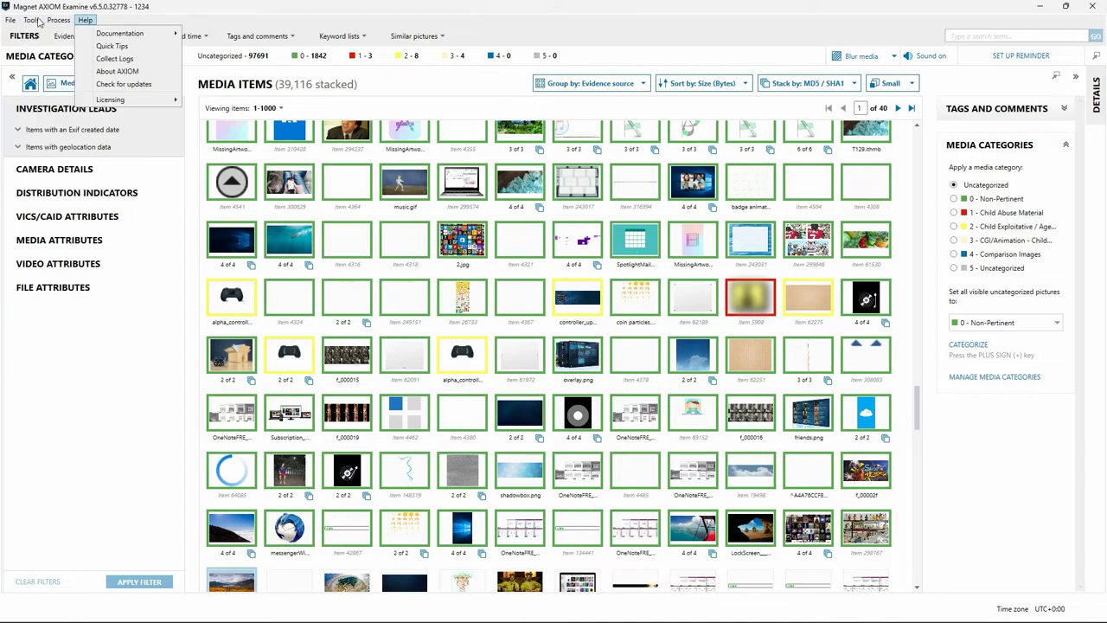
click(28, 24)
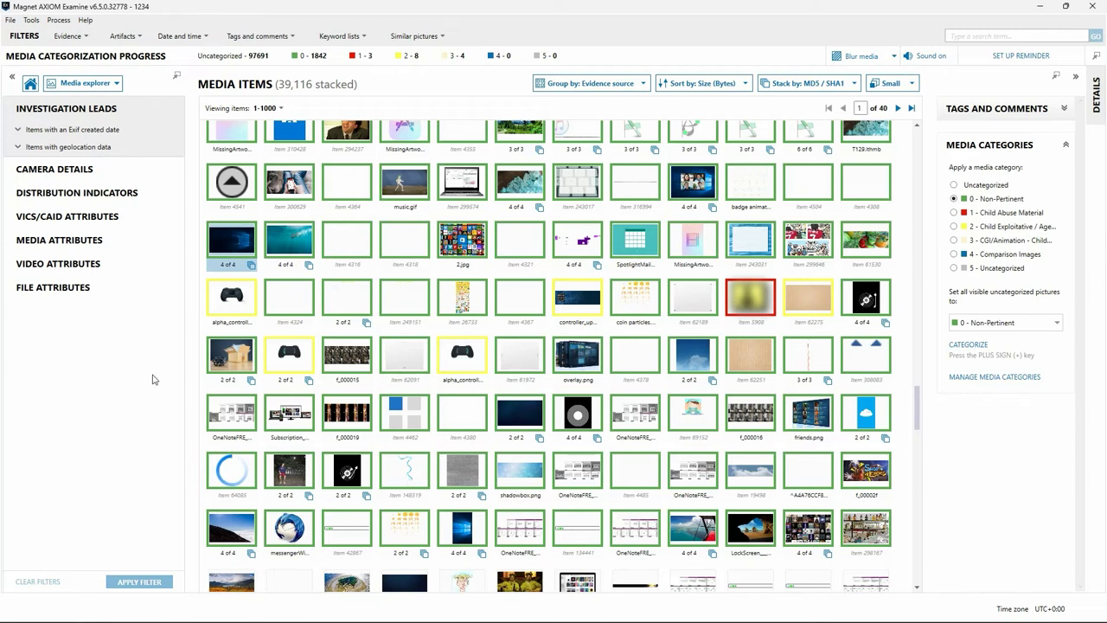
Step: Find pictures similar to the blue Windows logon wallpaper picture in the Media explorer
mouse_move(223, 243)
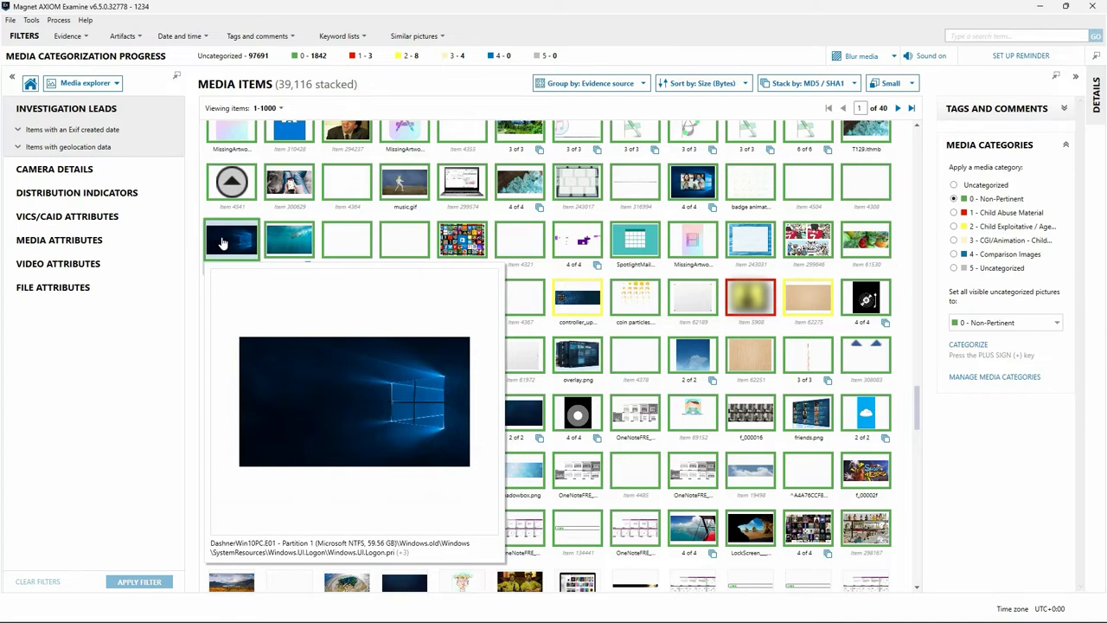
right_click(223, 243)
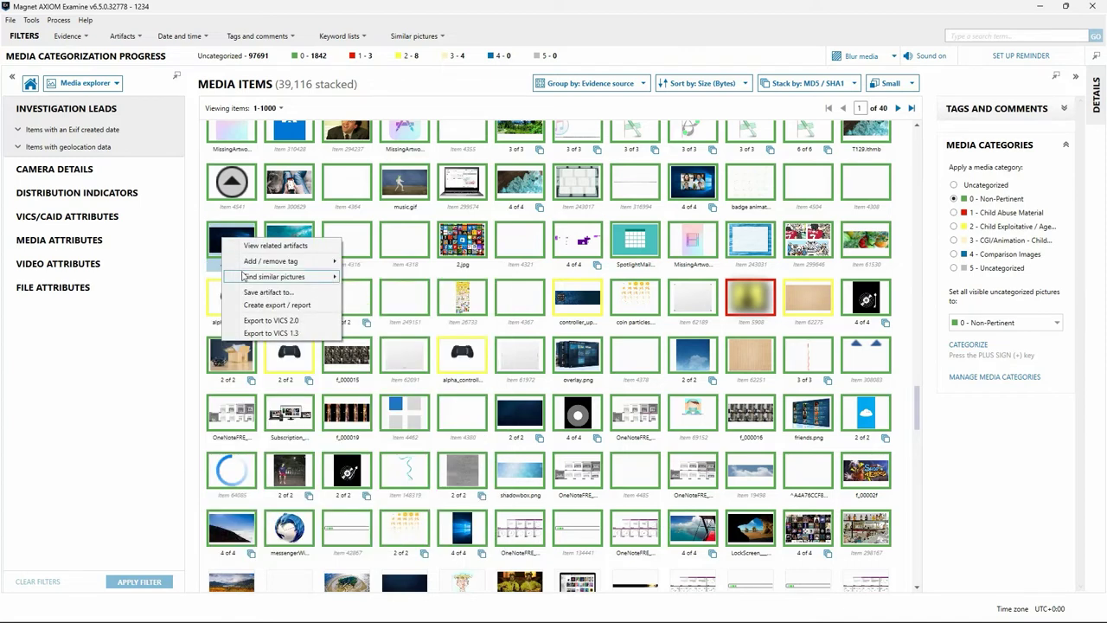
mouse_move(252, 280)
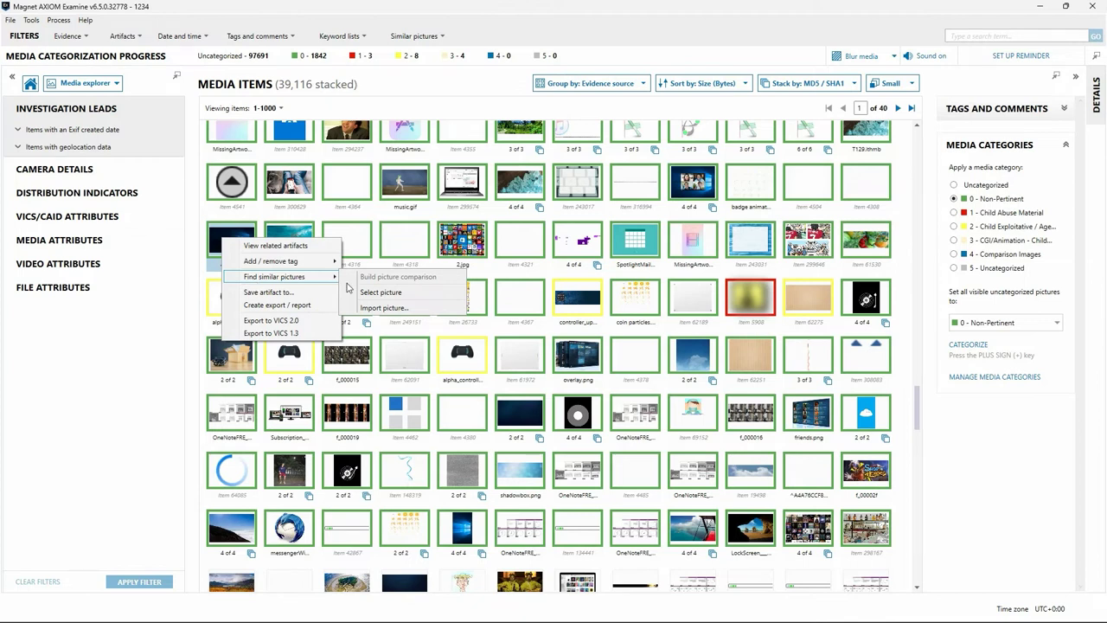
click(380, 292)
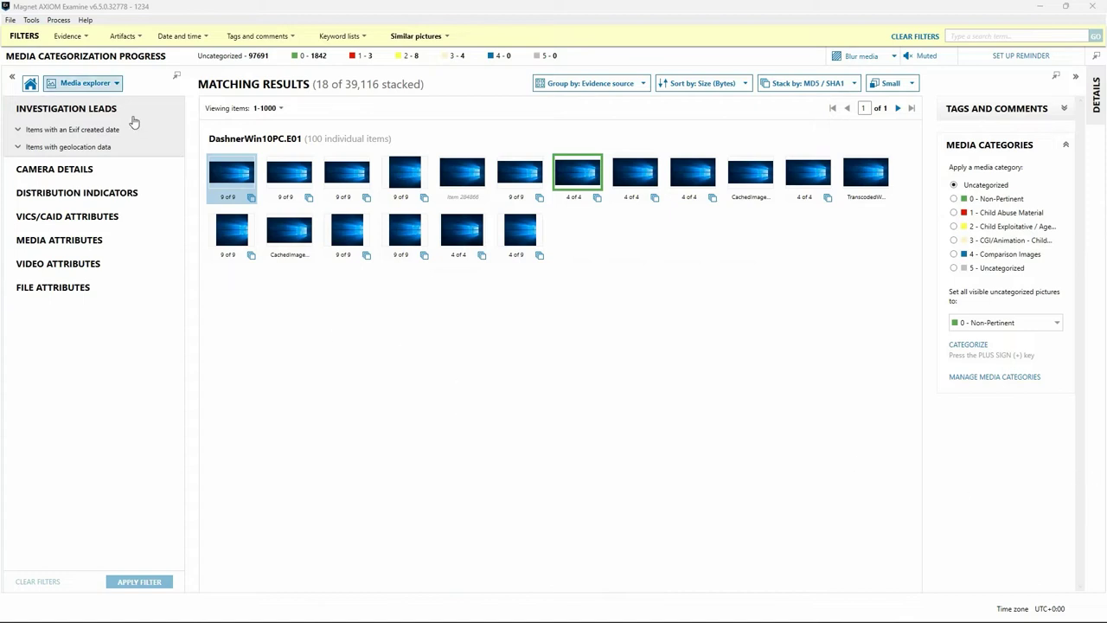
Step: Switch to the Artifacts explorer, show the Pictures artifacts under Media in Thumbnail view, and collapse the details pane
click(103, 84)
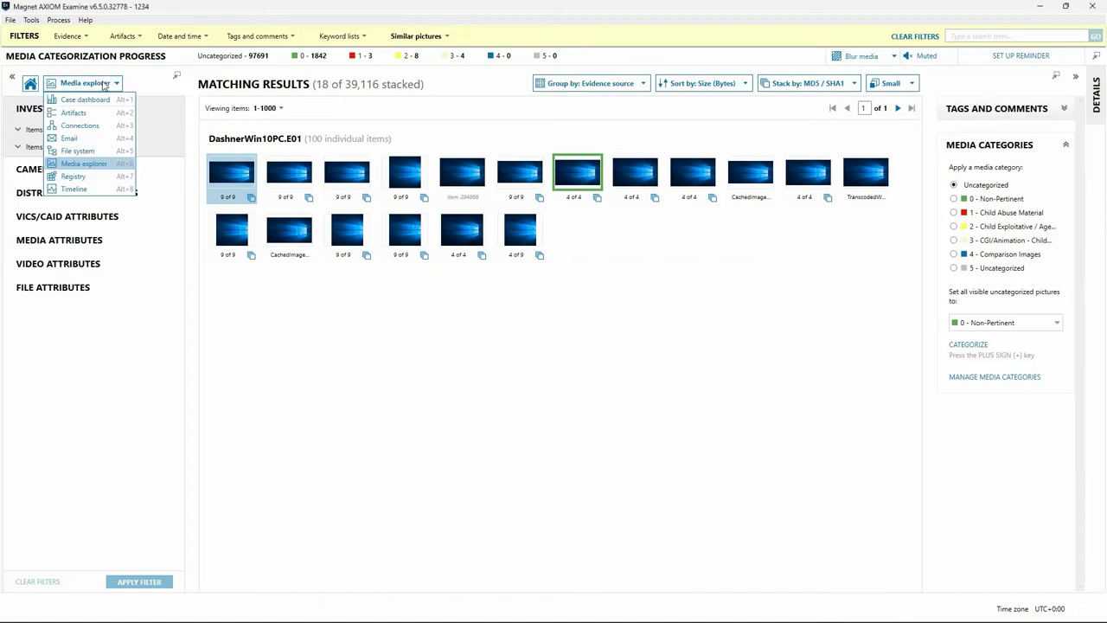
click(95, 114)
scroll(57, 339, down, 2)
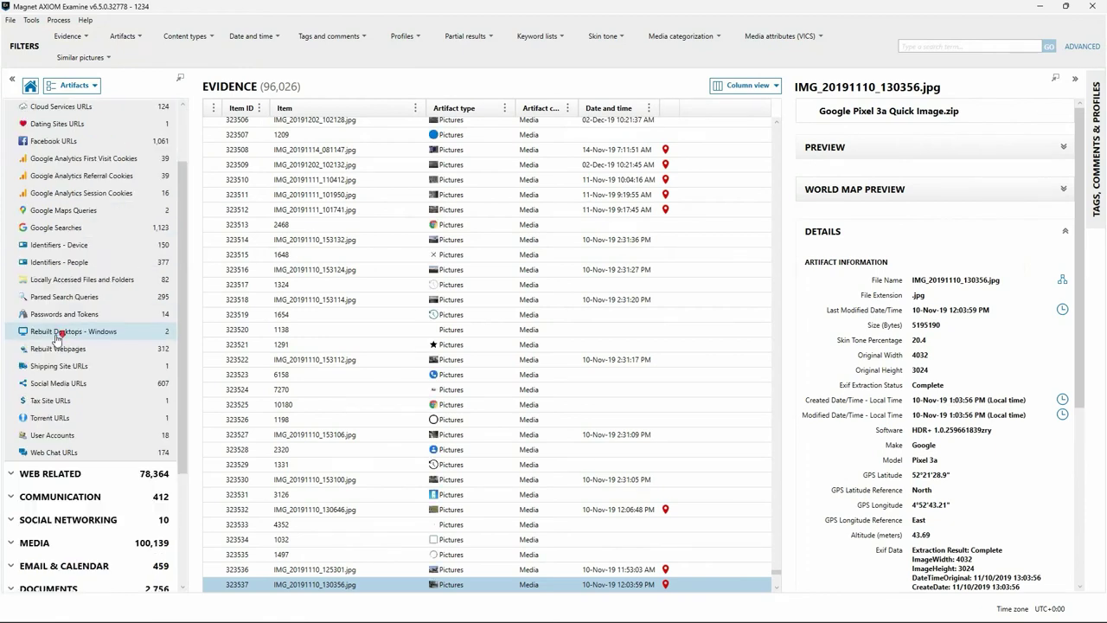
scroll(57, 339, down, 3)
click(26, 369)
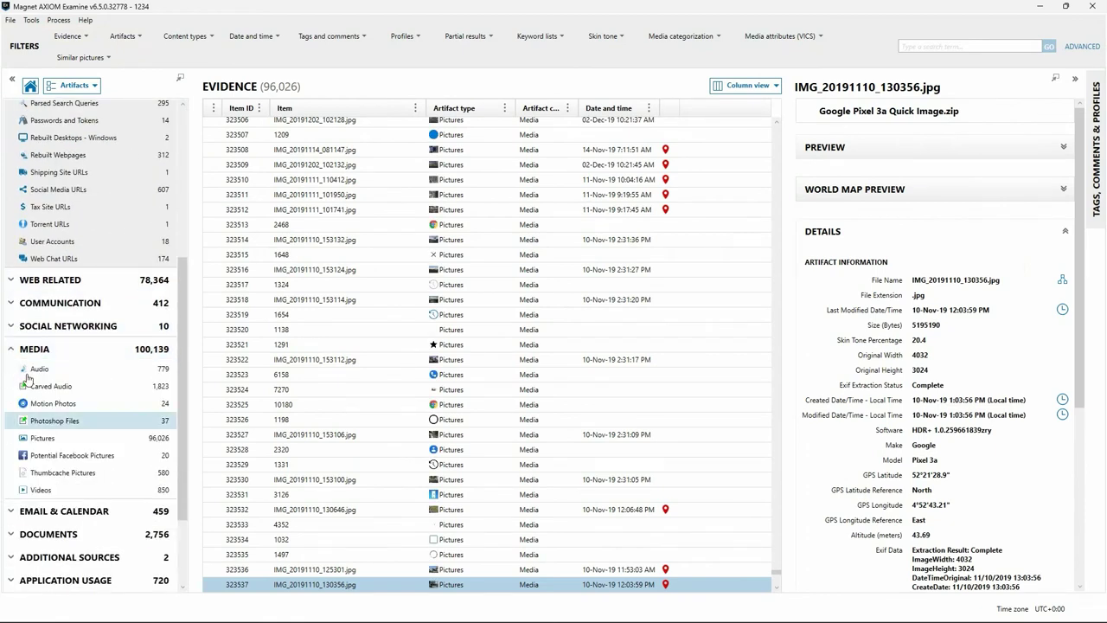
click(41, 437)
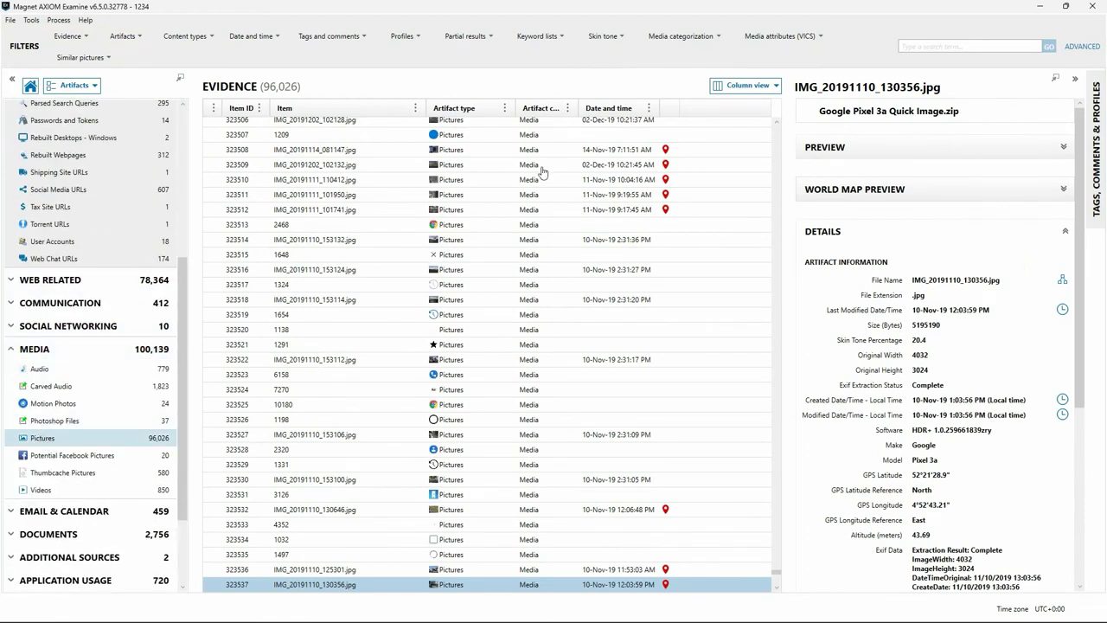
click(761, 86)
click(754, 167)
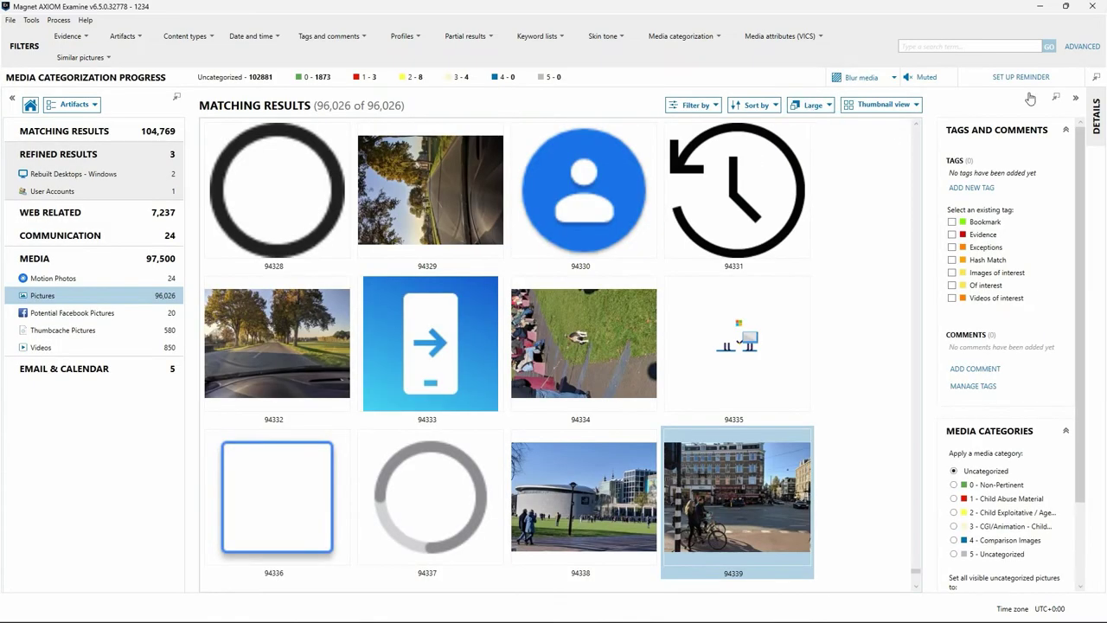
click(1074, 99)
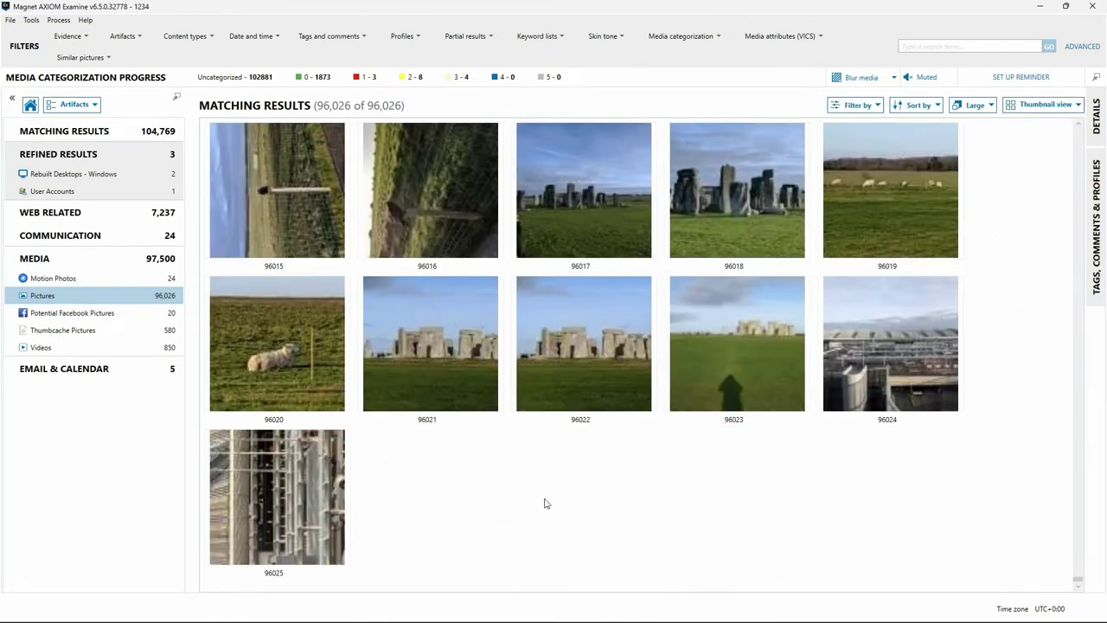
Step: Import Import.jpg from the CBIR folder on the Desktop, previewing it first, and find similar pictures in the case
click(73, 59)
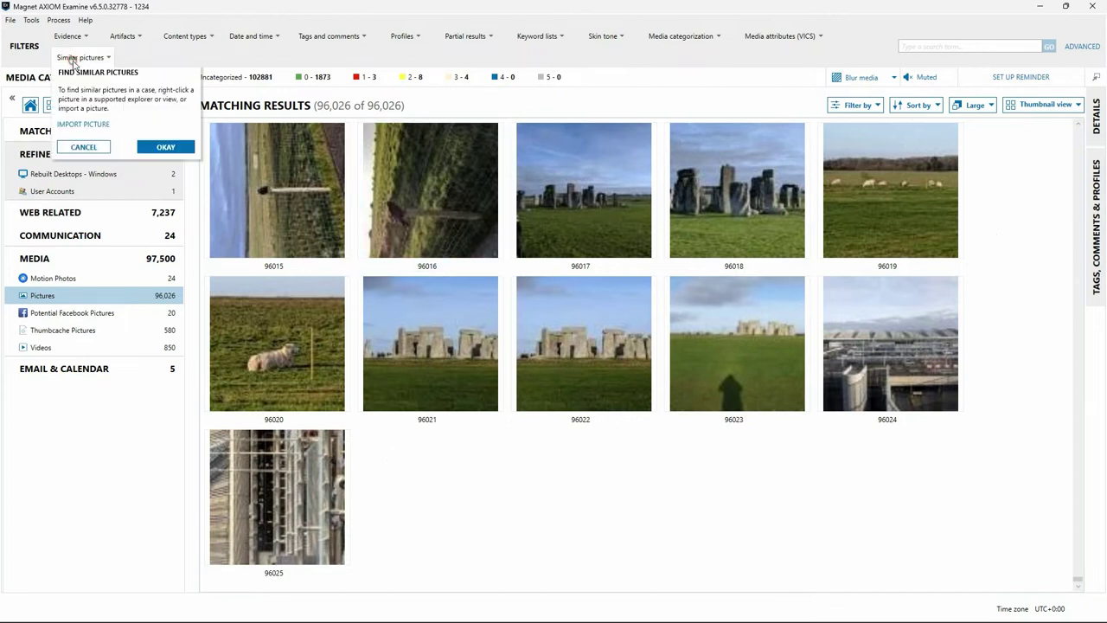
click(78, 132)
double_click(134, 121)
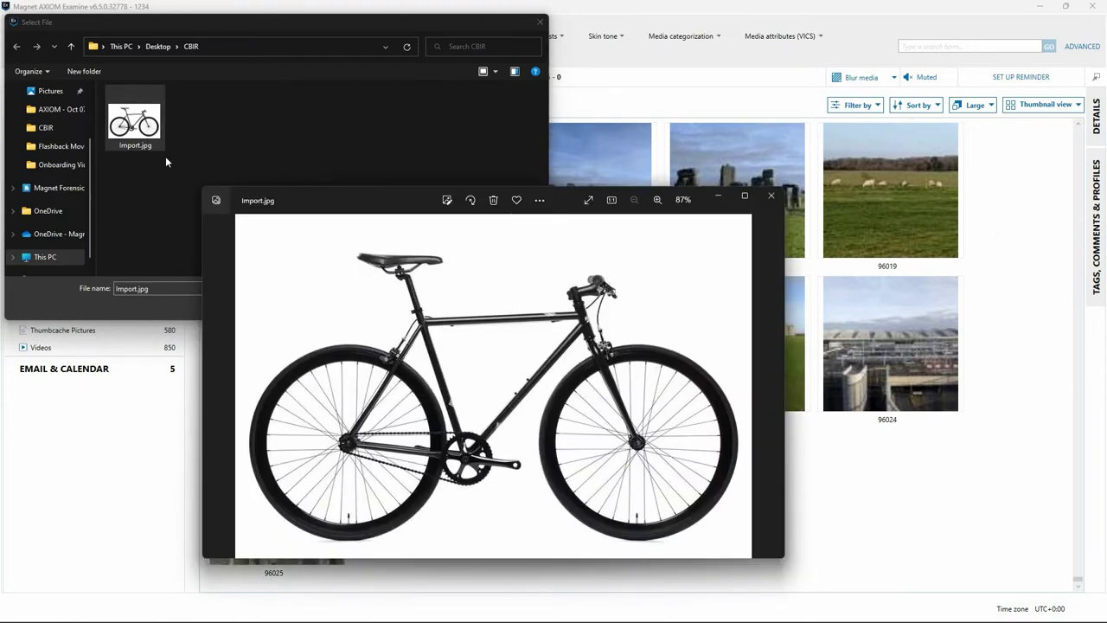
click(769, 197)
click(452, 373)
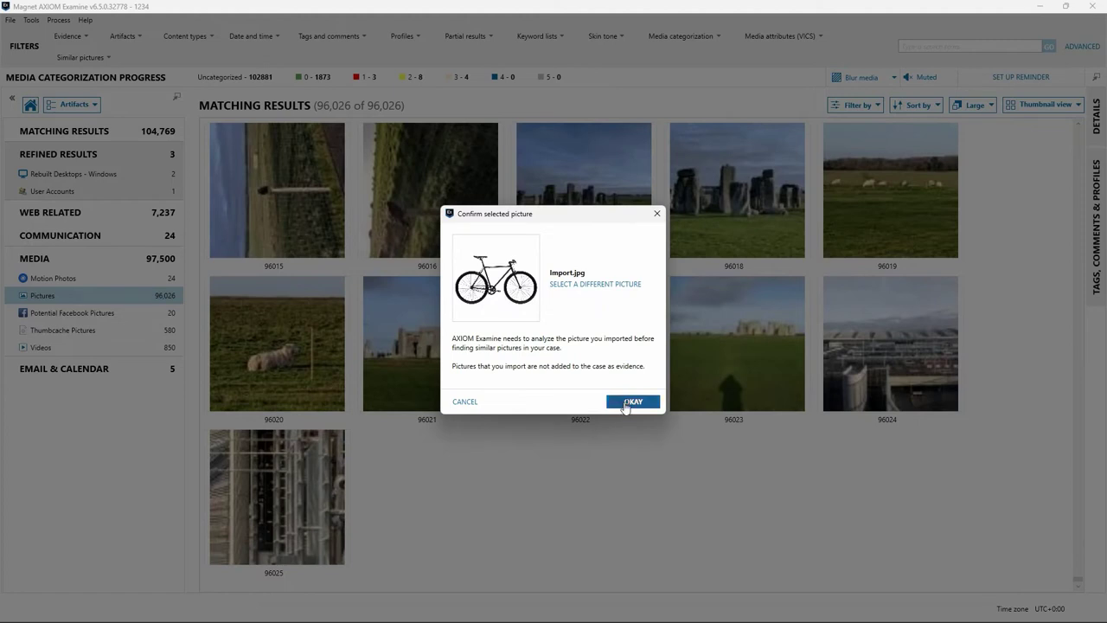
click(632, 402)
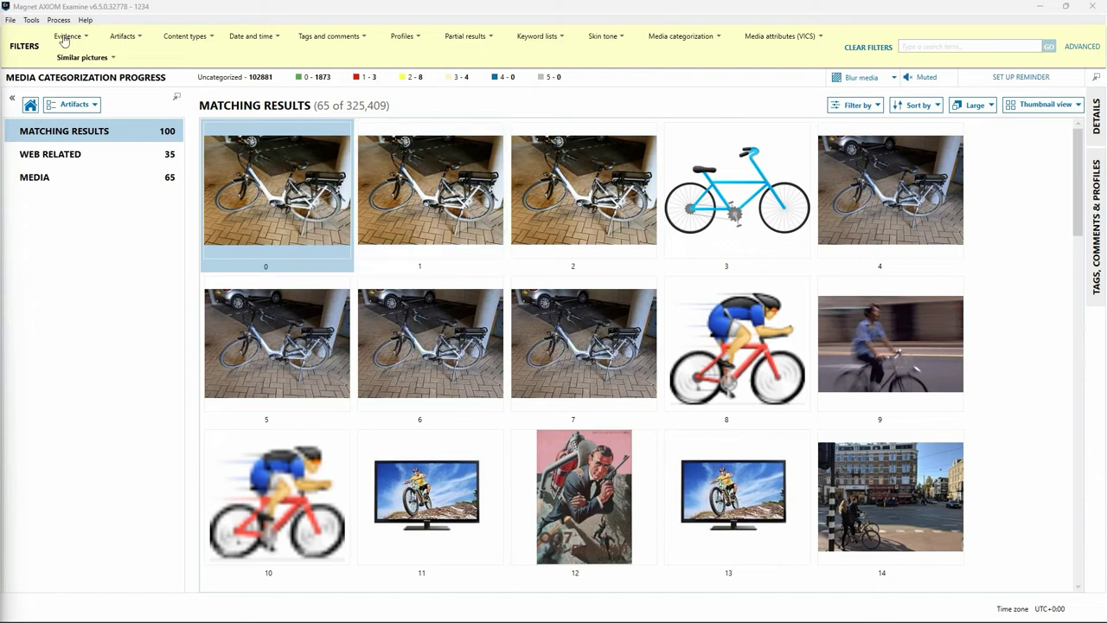
Step: Review the program's preference settings and set the display theme to Dark mode
click(31, 20)
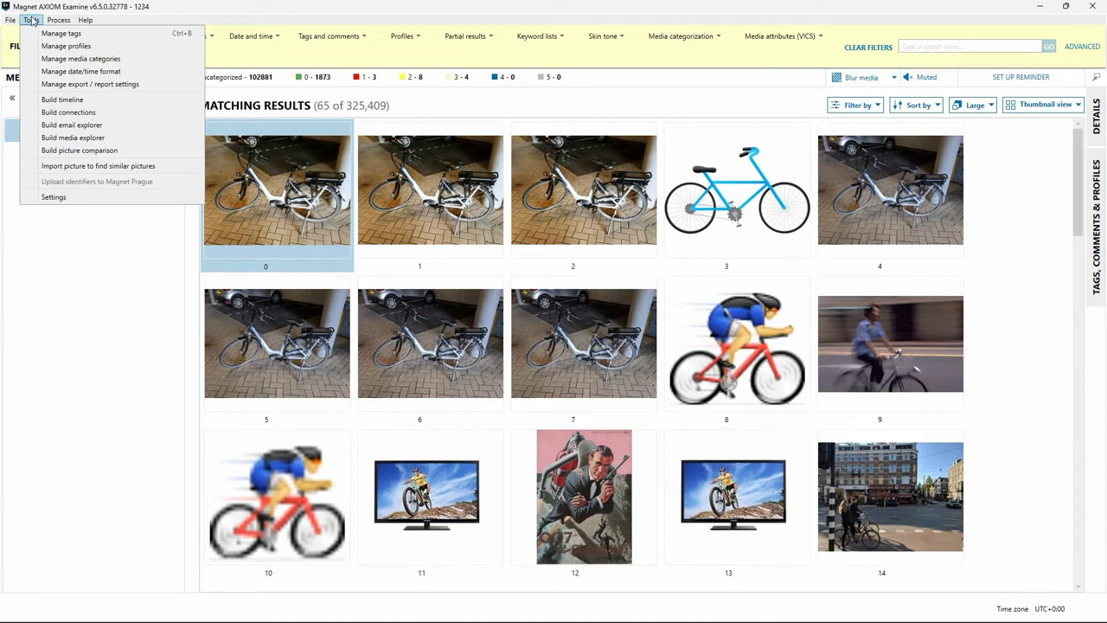
click(54, 197)
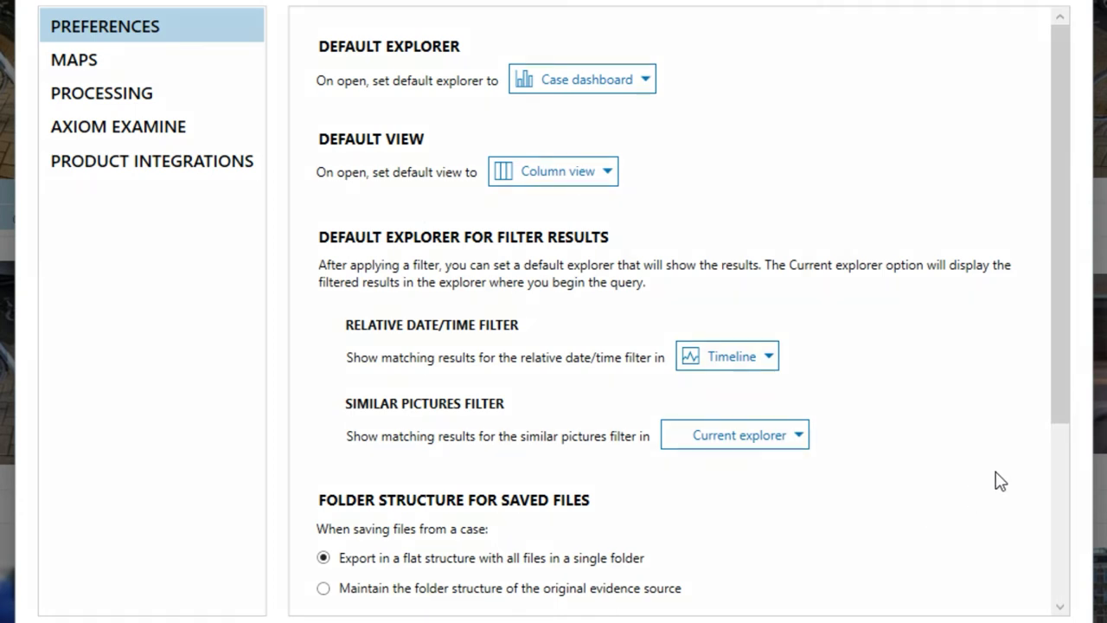
scroll(999, 481, down, 5)
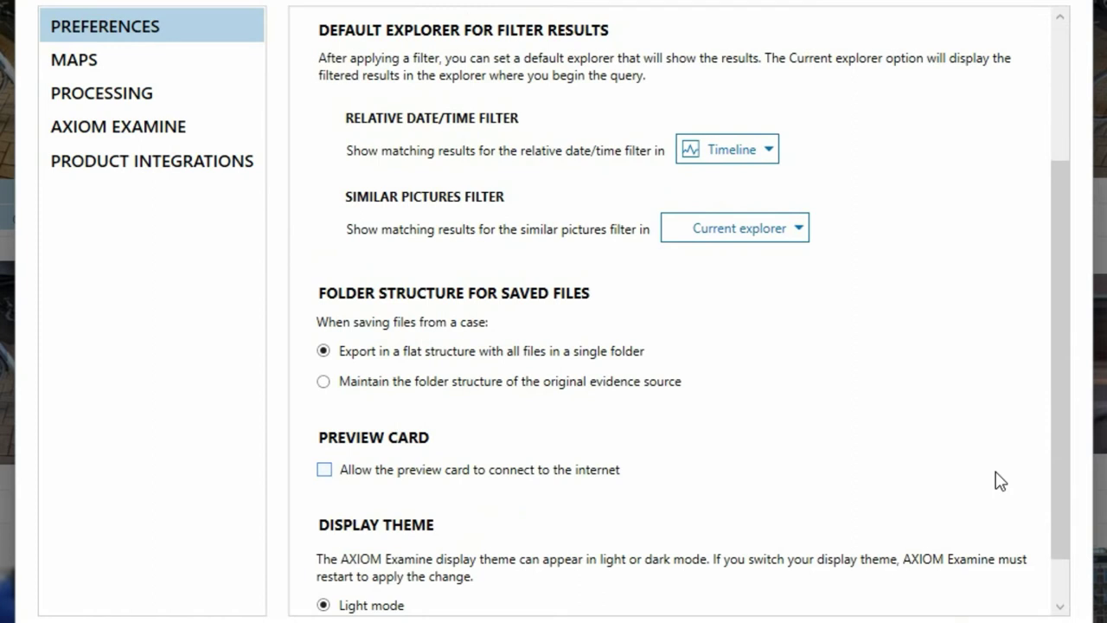
scroll(999, 480, down, 1)
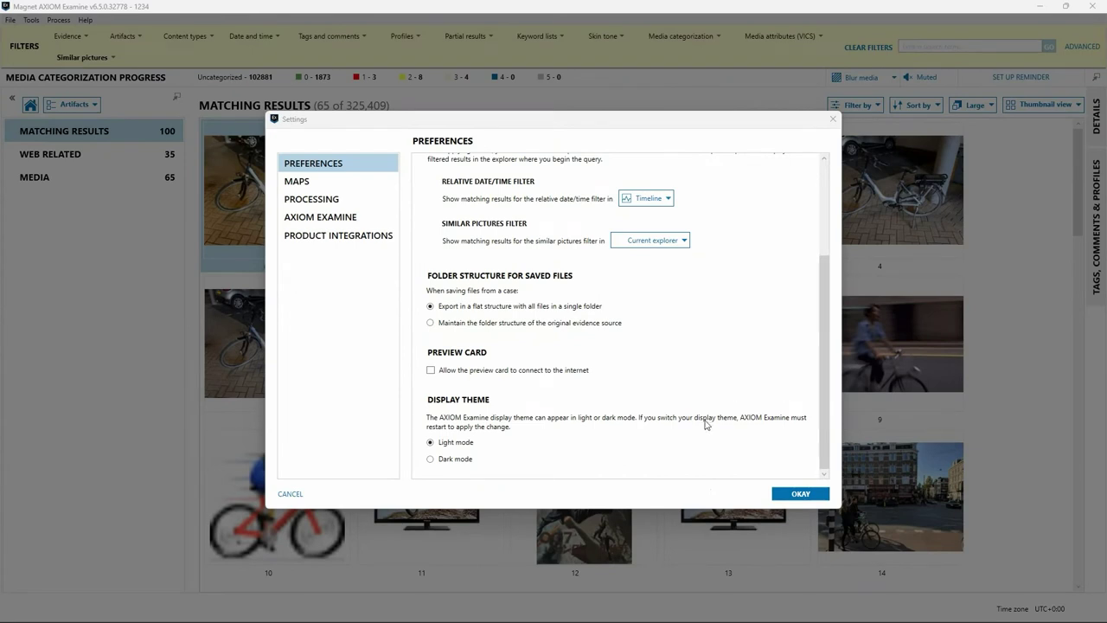
click(456, 459)
click(821, 496)
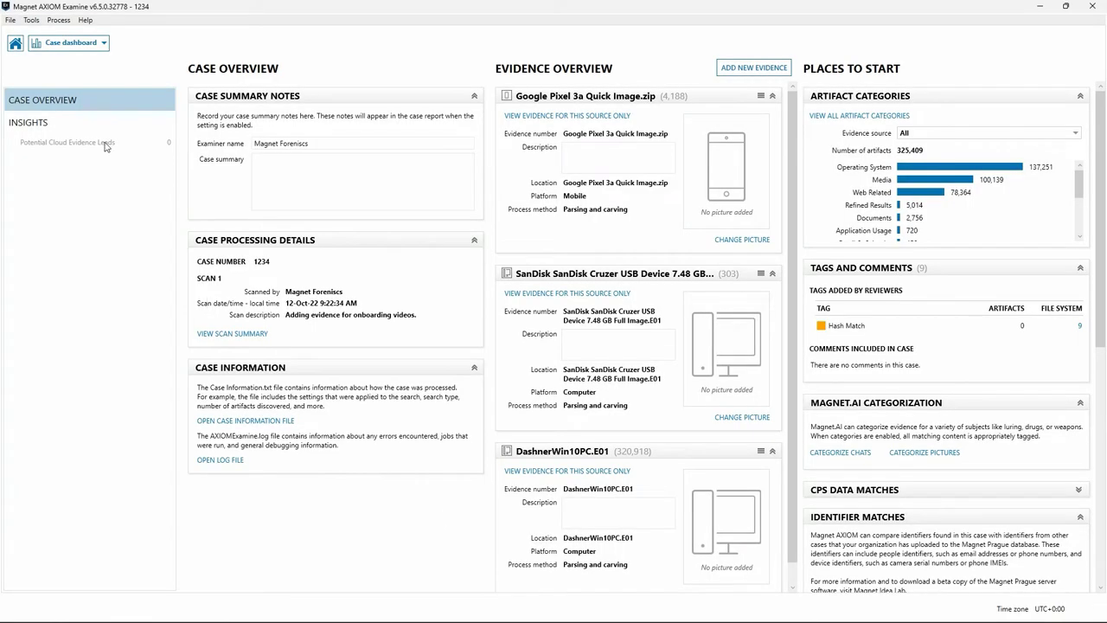
Step: Examine the Maps, Processing, AXIOM Examine and Product Integrations settings in turn
click(31, 20)
click(54, 198)
click(297, 182)
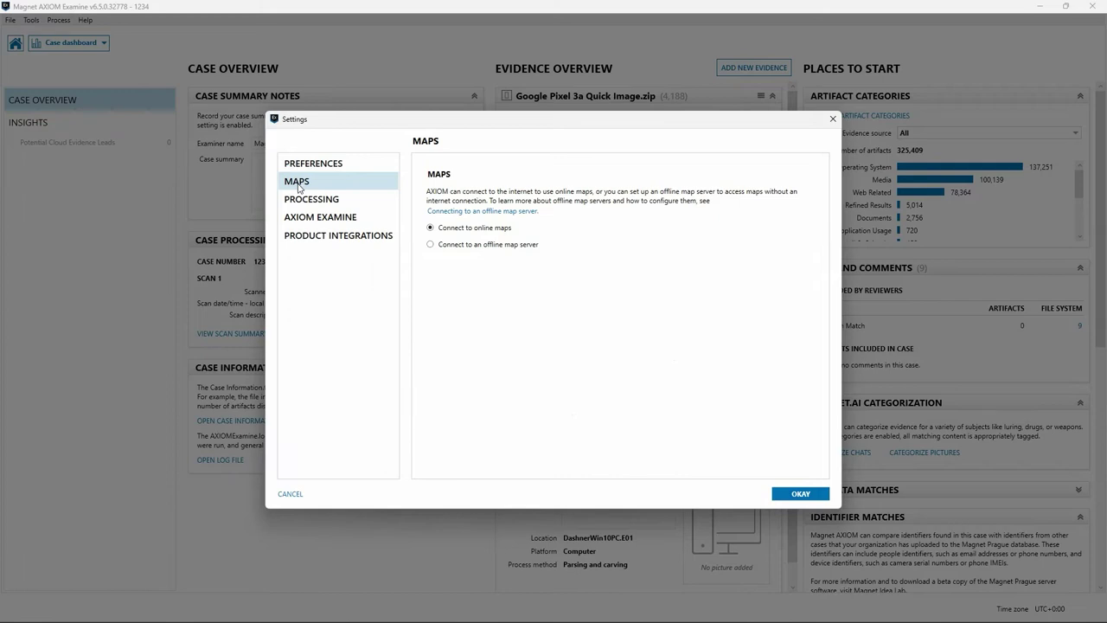
click(300, 205)
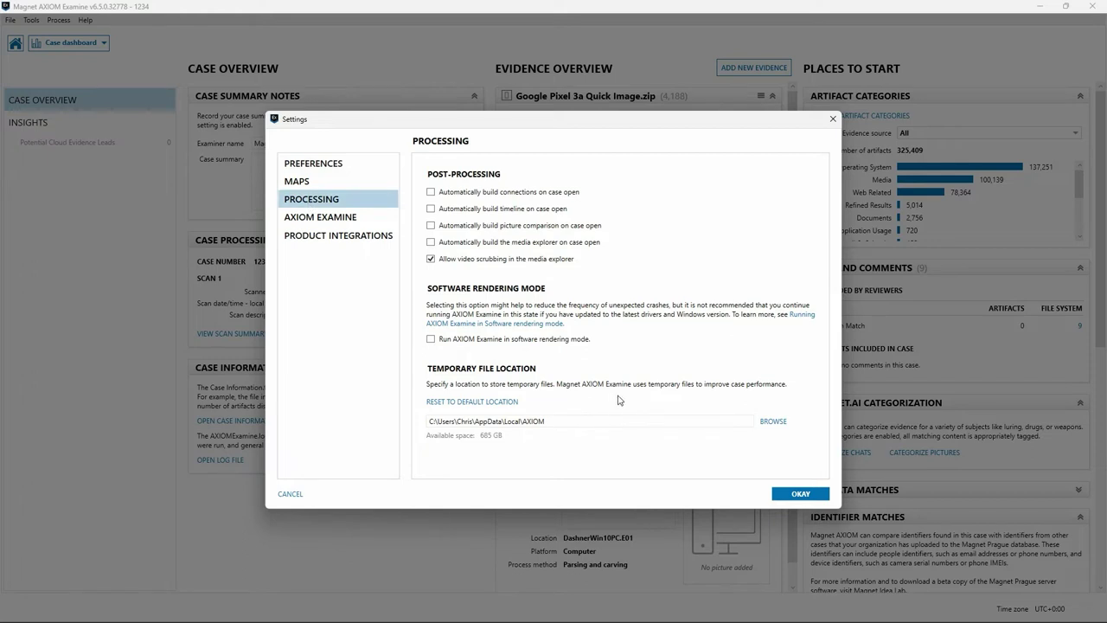
click(354, 226)
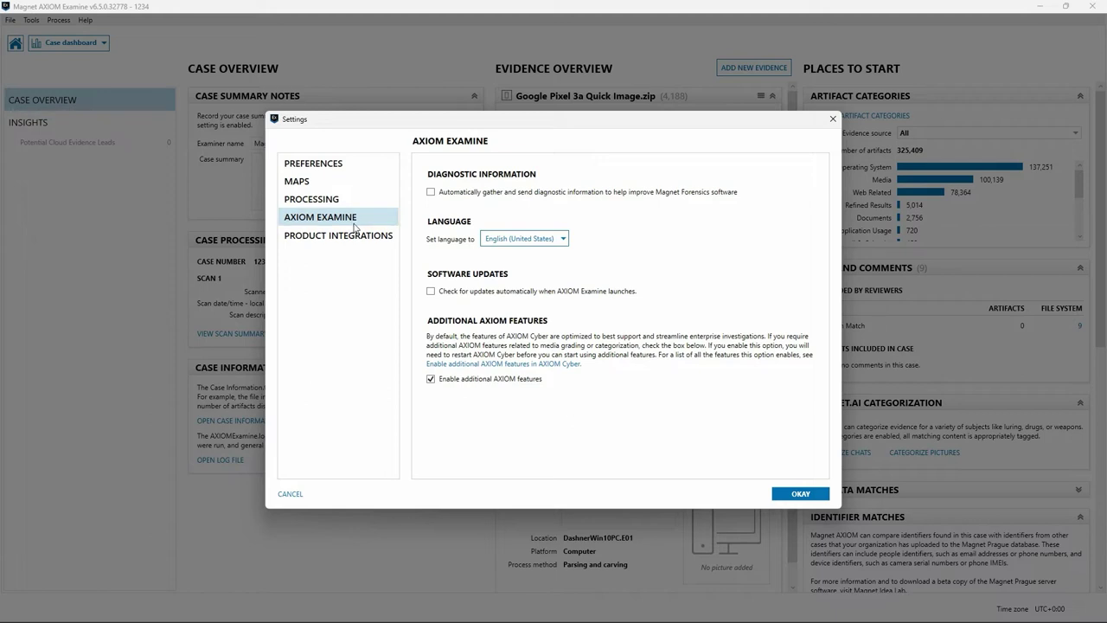
click(370, 240)
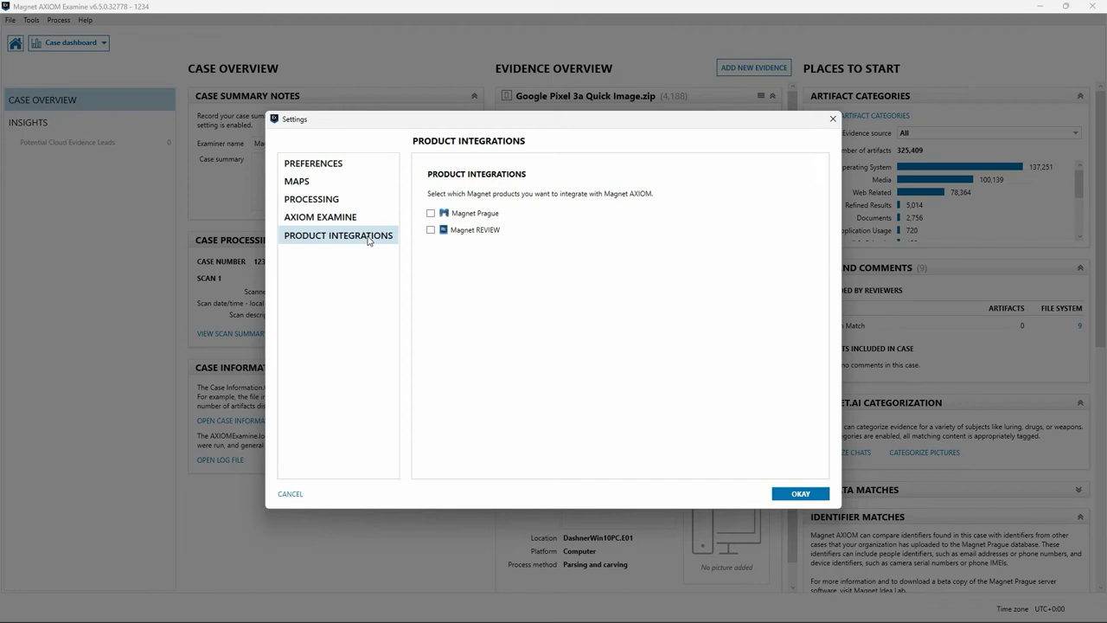
Step: Accept the settings, open the add-new-evidence workflow in AXIOM Process to view its case details, and return to AXIOM Examine
click(780, 493)
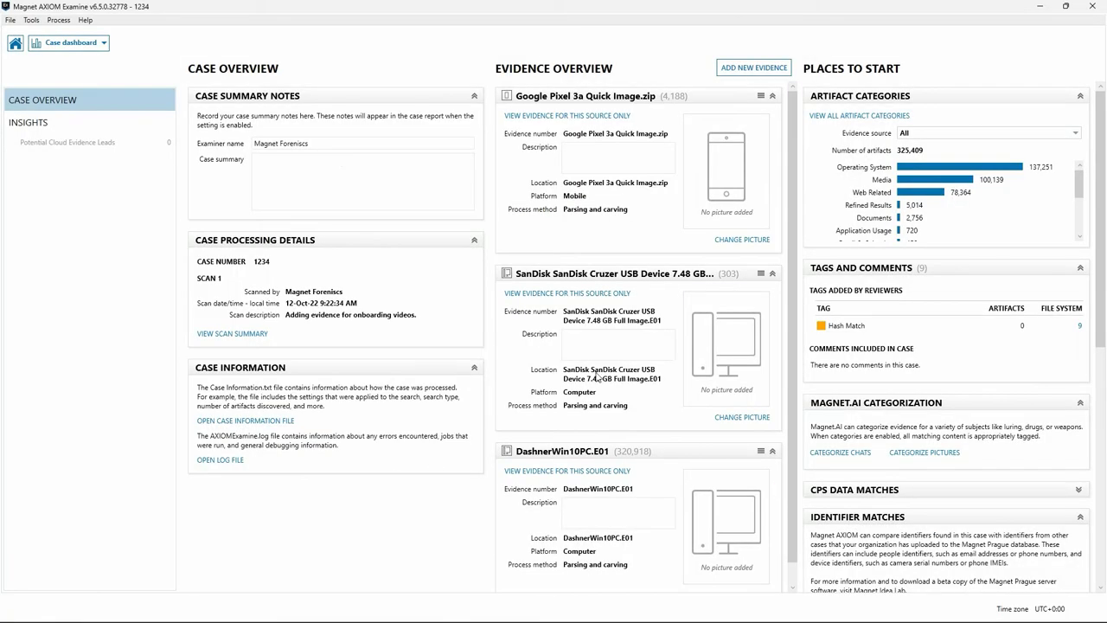
click(58, 19)
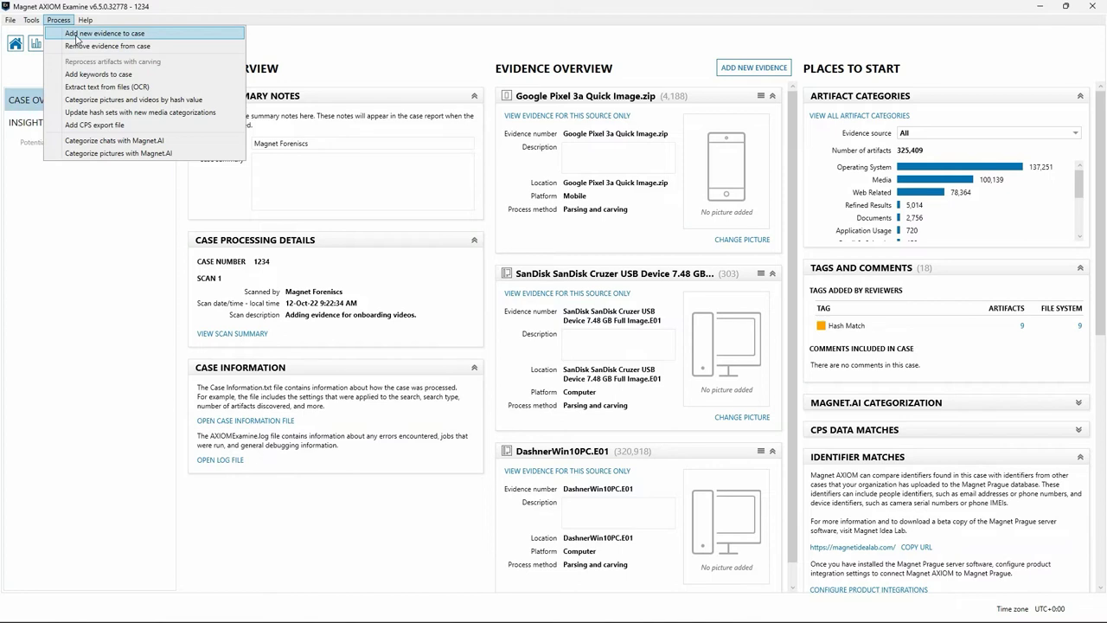
click(76, 34)
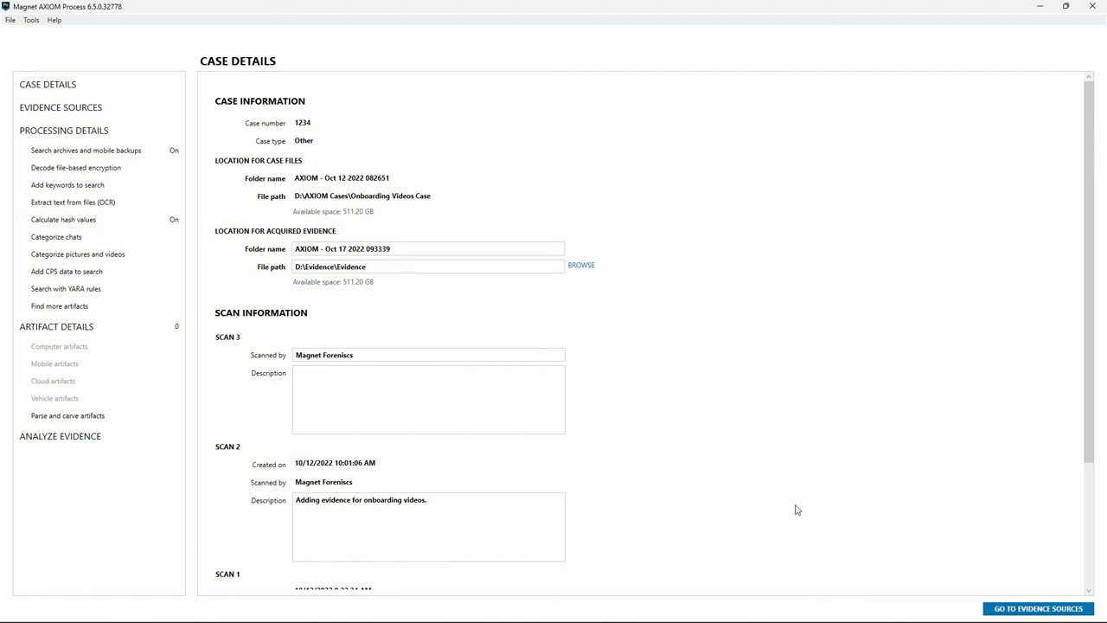
click(1039, 7)
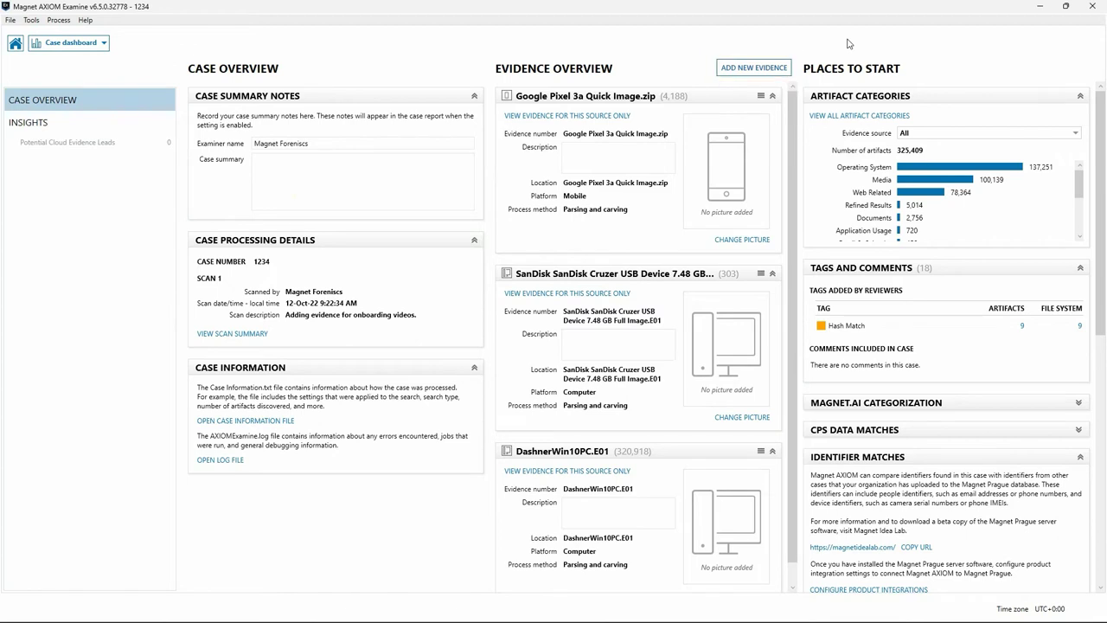
Step: Review how to remove evidence from the case, cancelling the source selection and locating the same option for the SanDisk Cruzer source
click(58, 20)
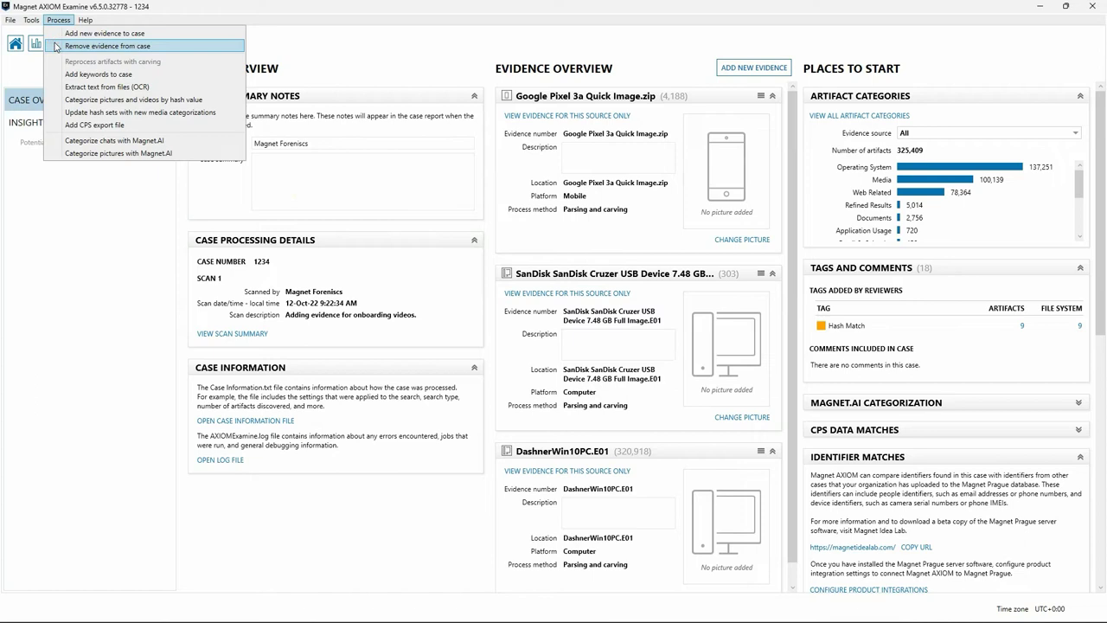
click(57, 46)
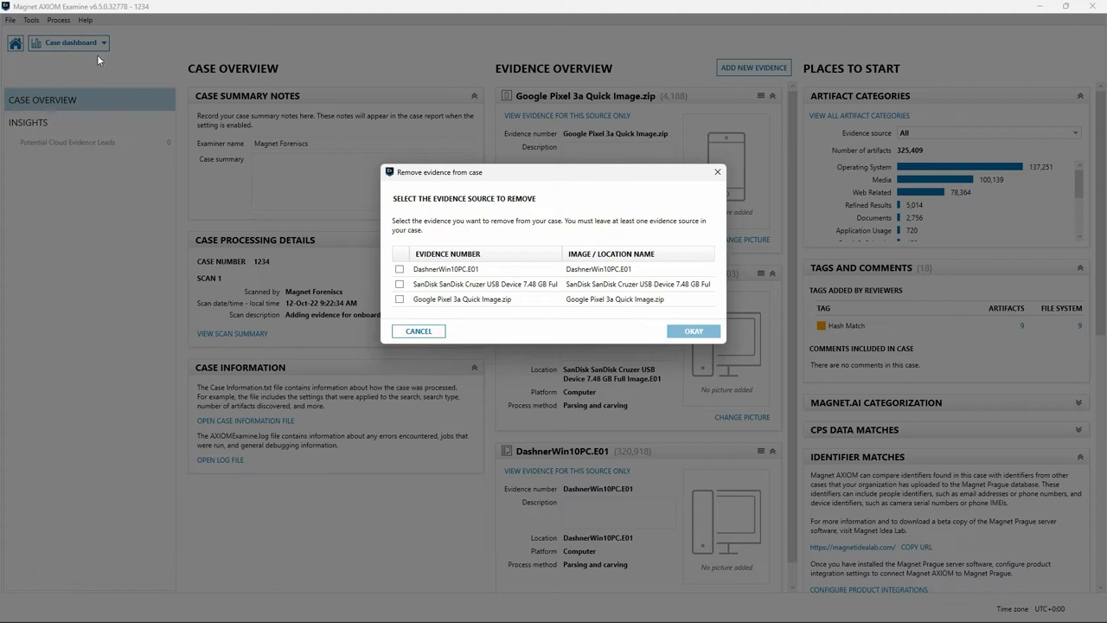
click(419, 331)
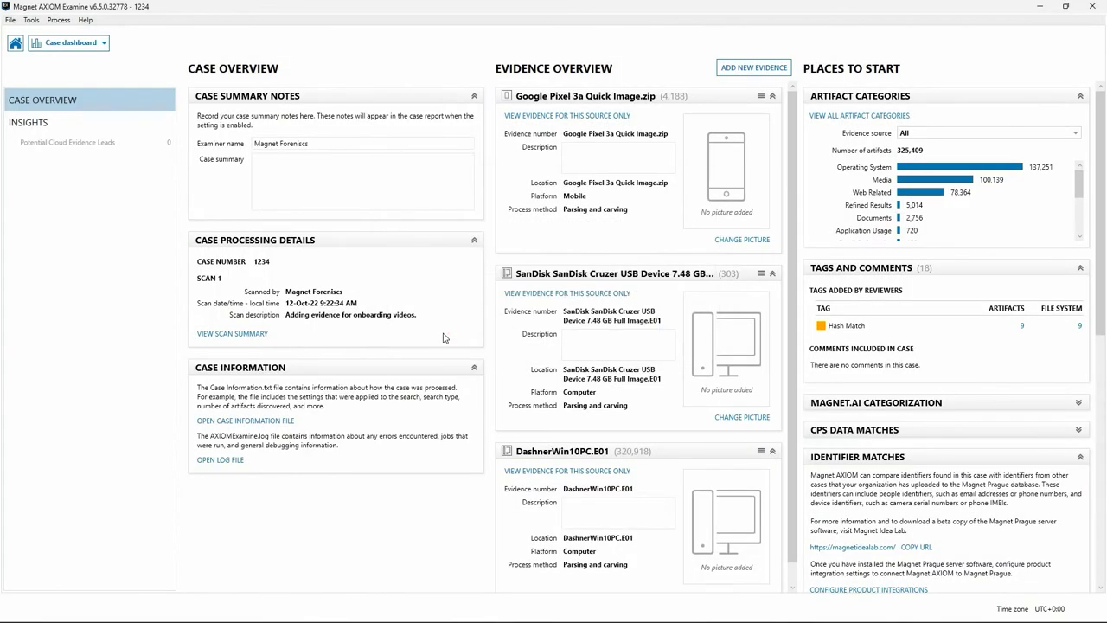
click(759, 273)
click(785, 305)
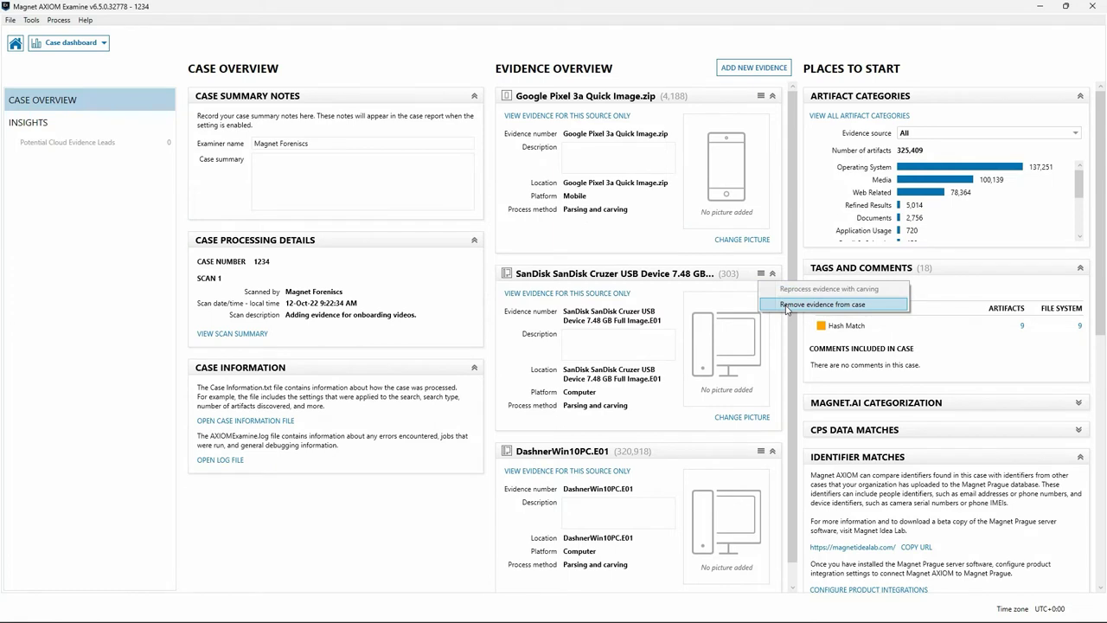
Step: Review the options for adding keywords to the case with the Artifacts only search type, and close without adding any
click(56, 21)
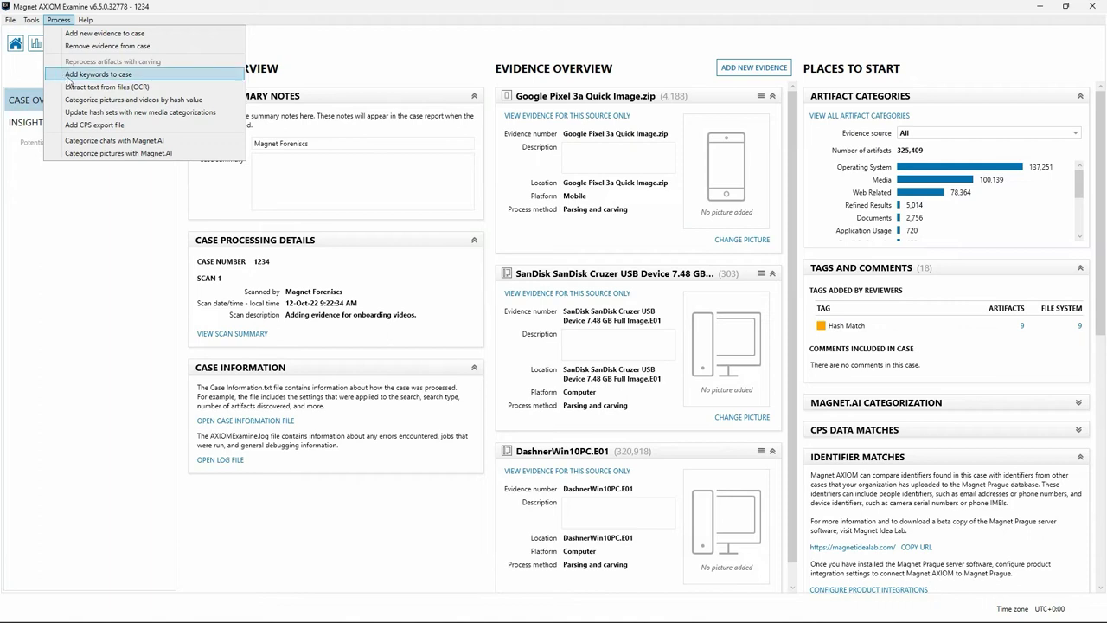
click(67, 76)
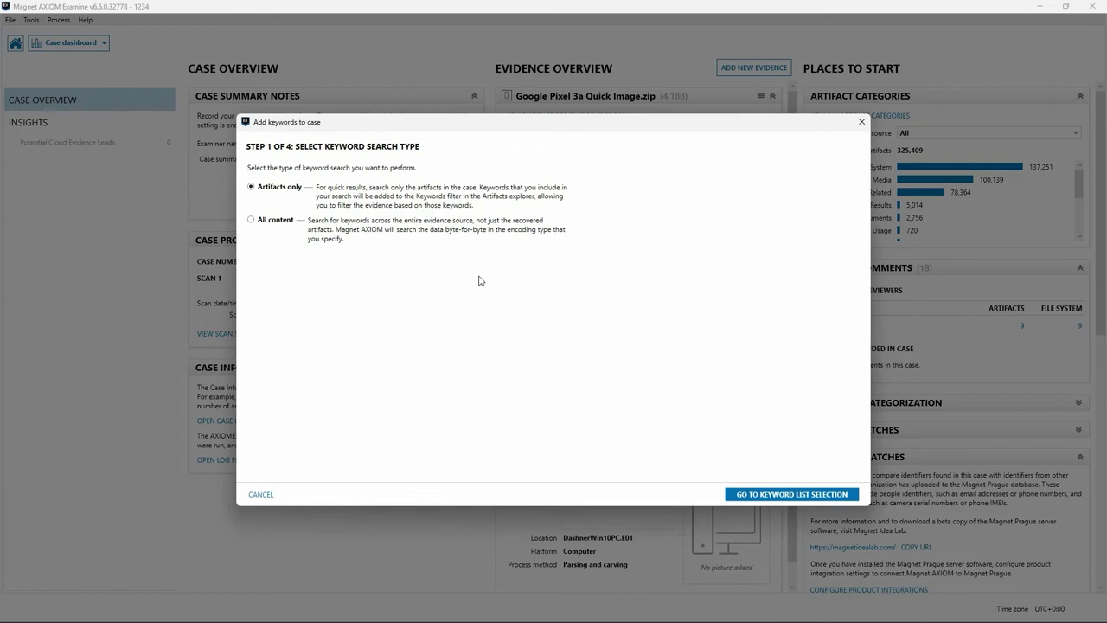
click(766, 496)
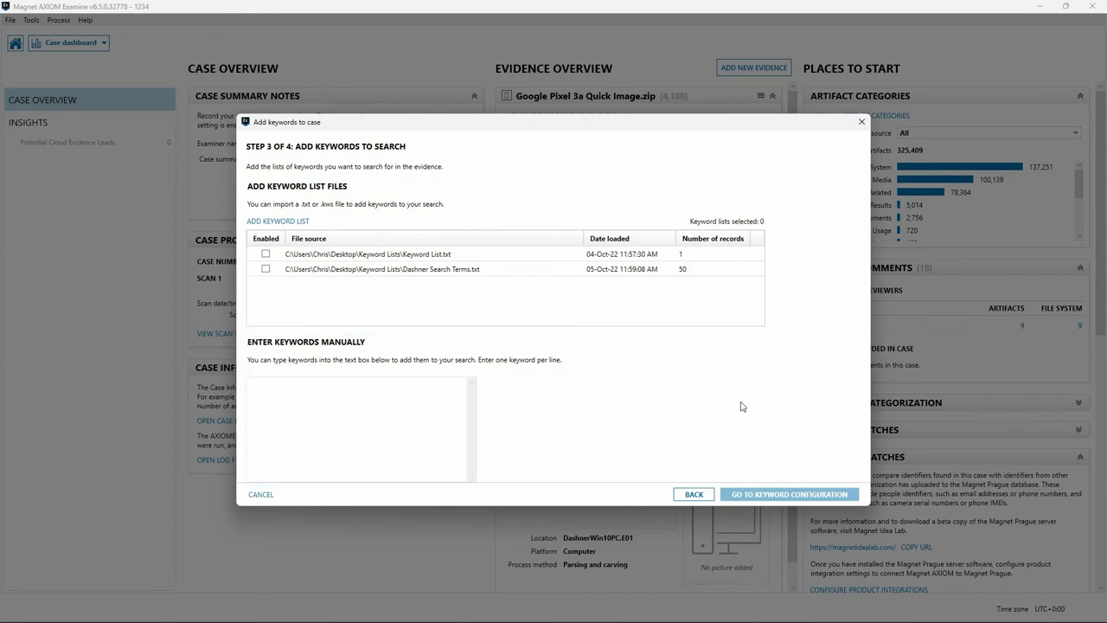
click(862, 123)
Step: Review the OCR text extraction options with Pictures and PDF documents selected for the whole case, and cancel
click(58, 20)
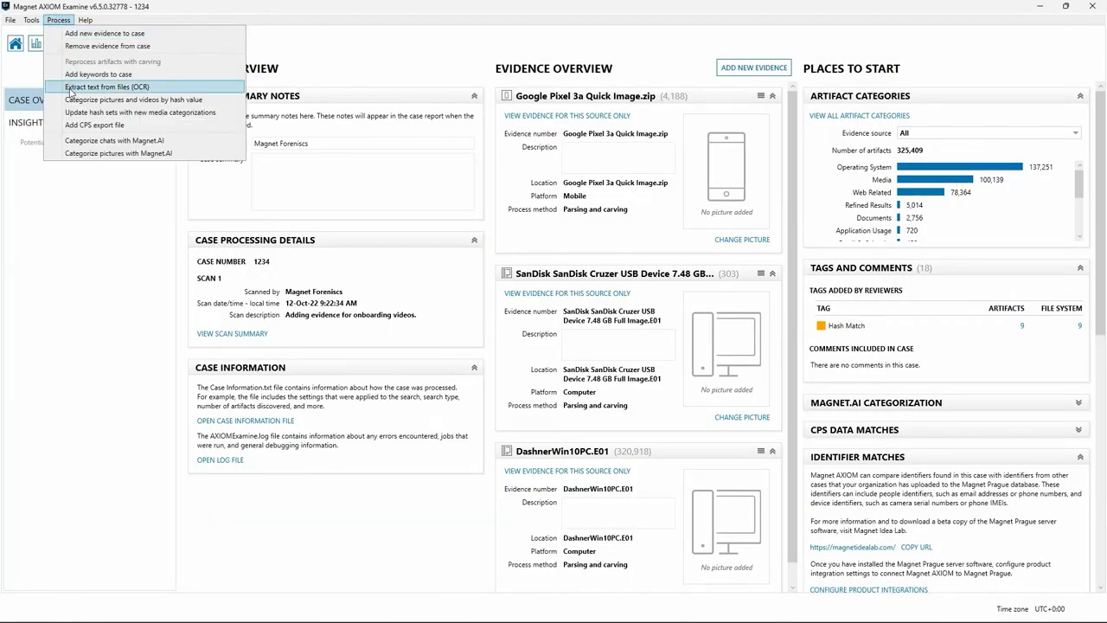
click(70, 90)
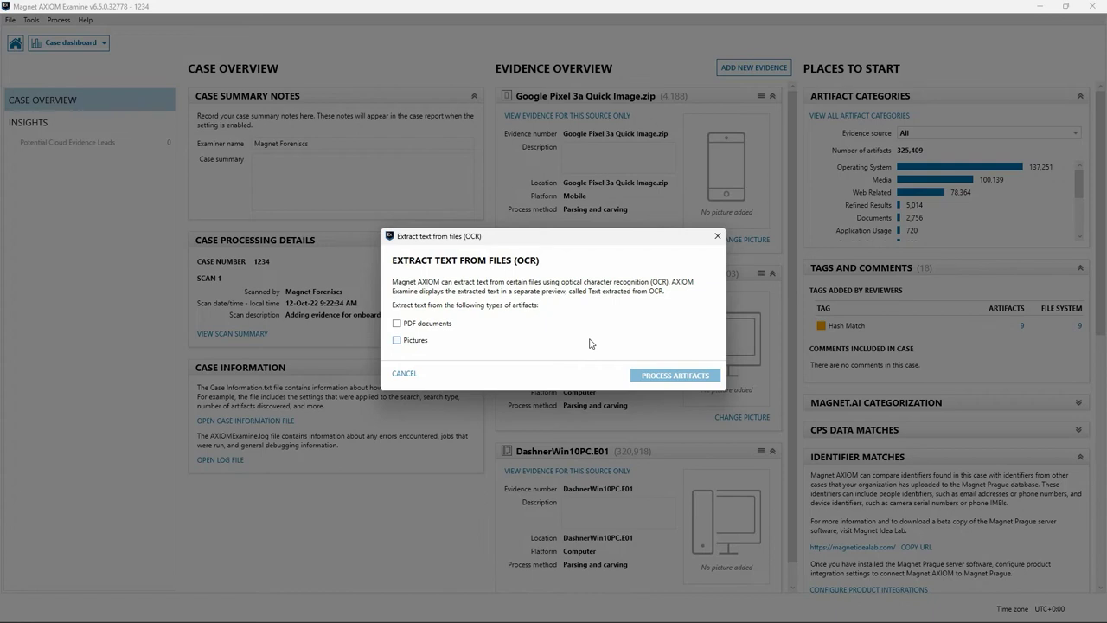
click(396, 340)
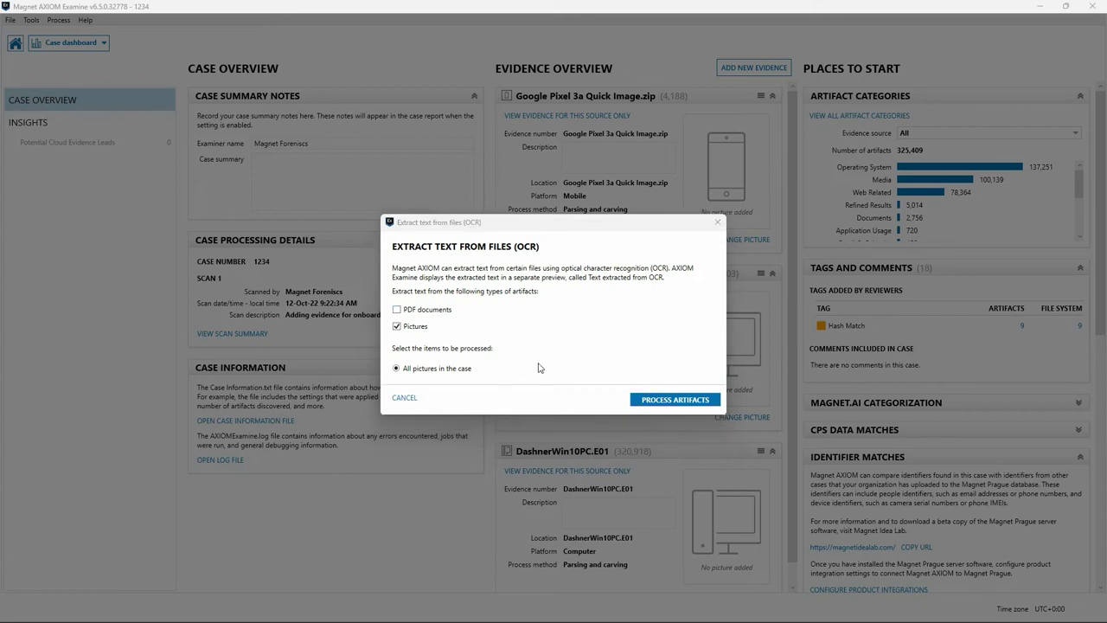
click(396, 310)
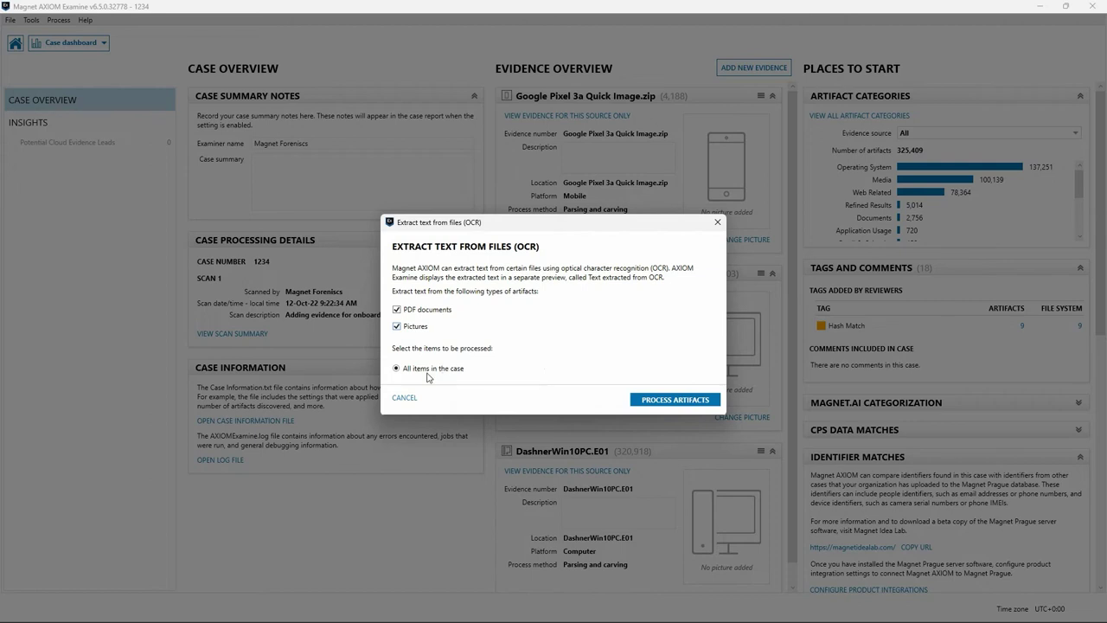
click(404, 397)
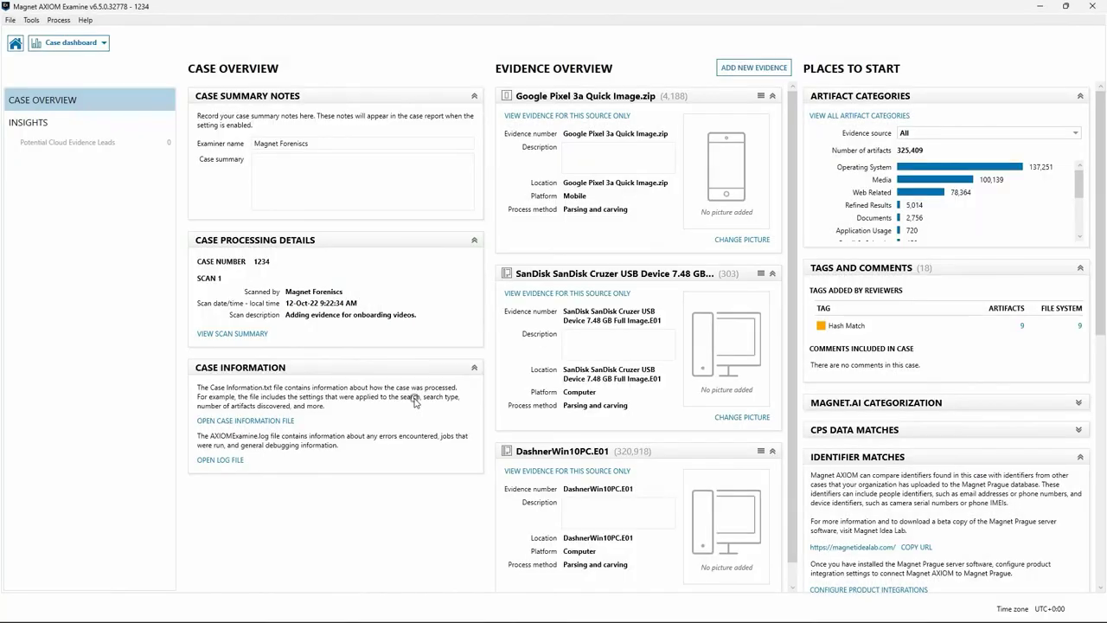
Step: In the Artifacts explorer, filter the evidence to Google Pixel 3a Quick Image.zip and show its Pictures artifacts under Media
click(95, 43)
click(76, 74)
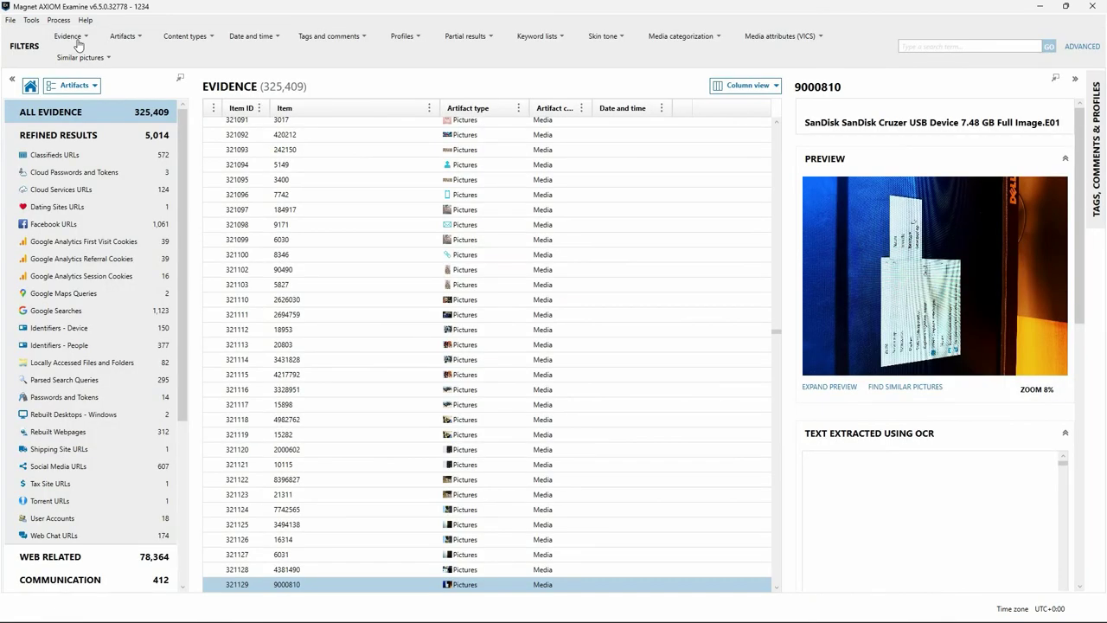
click(75, 40)
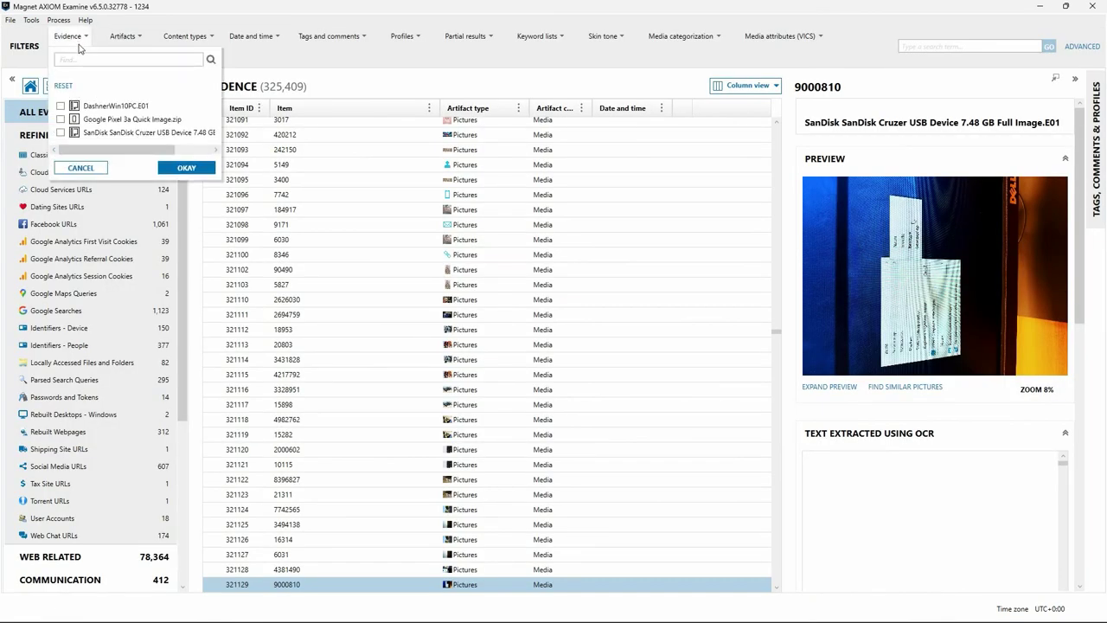
click(108, 122)
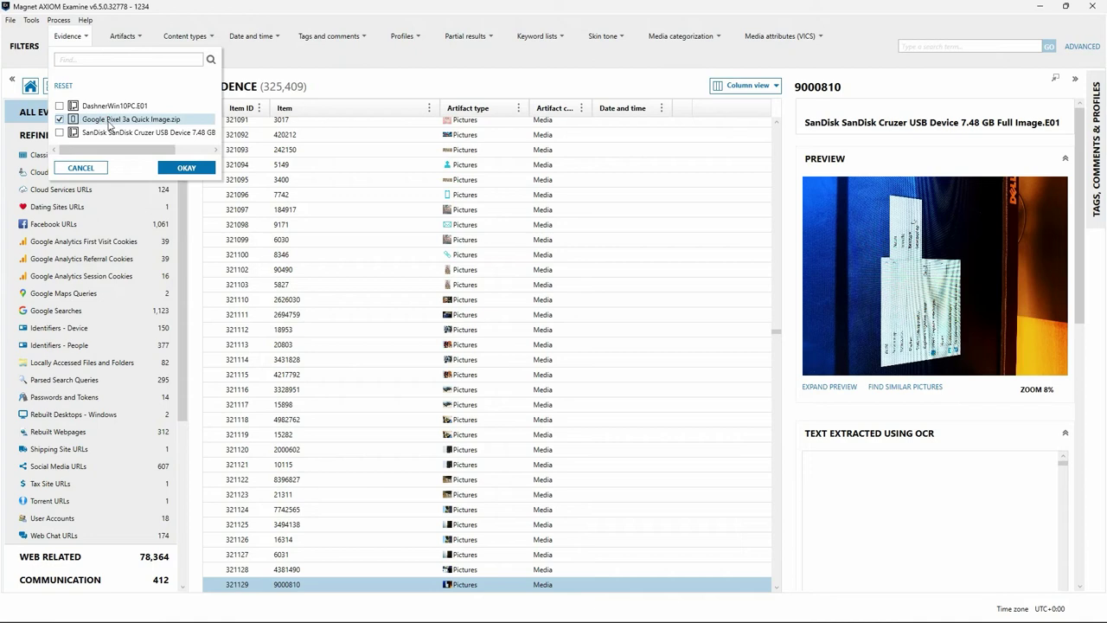
click(184, 169)
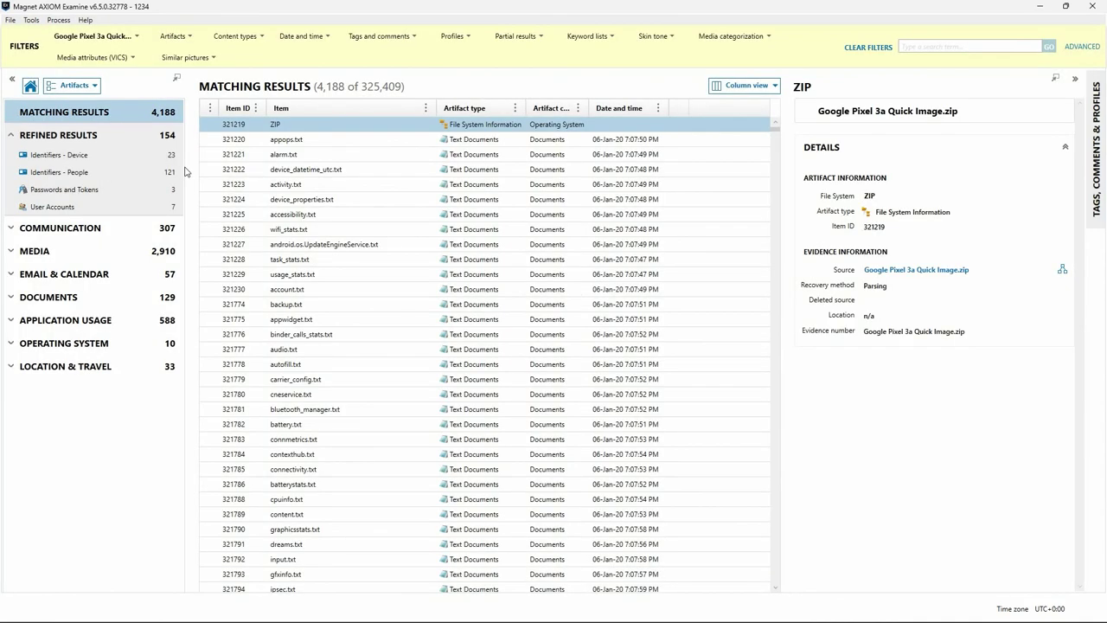
click(16, 252)
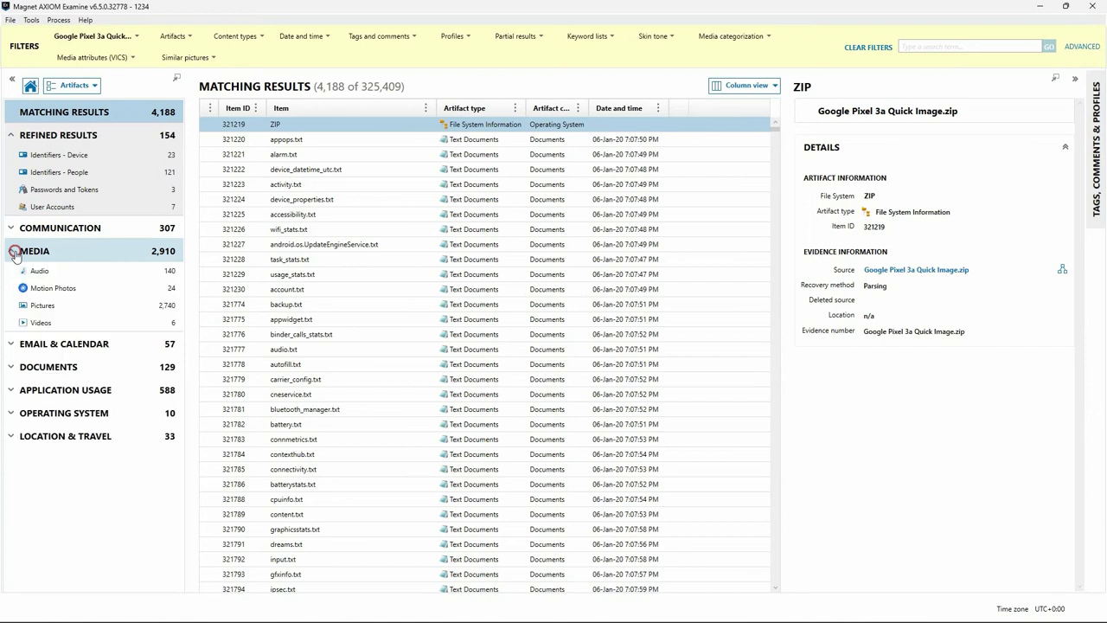
click(65, 308)
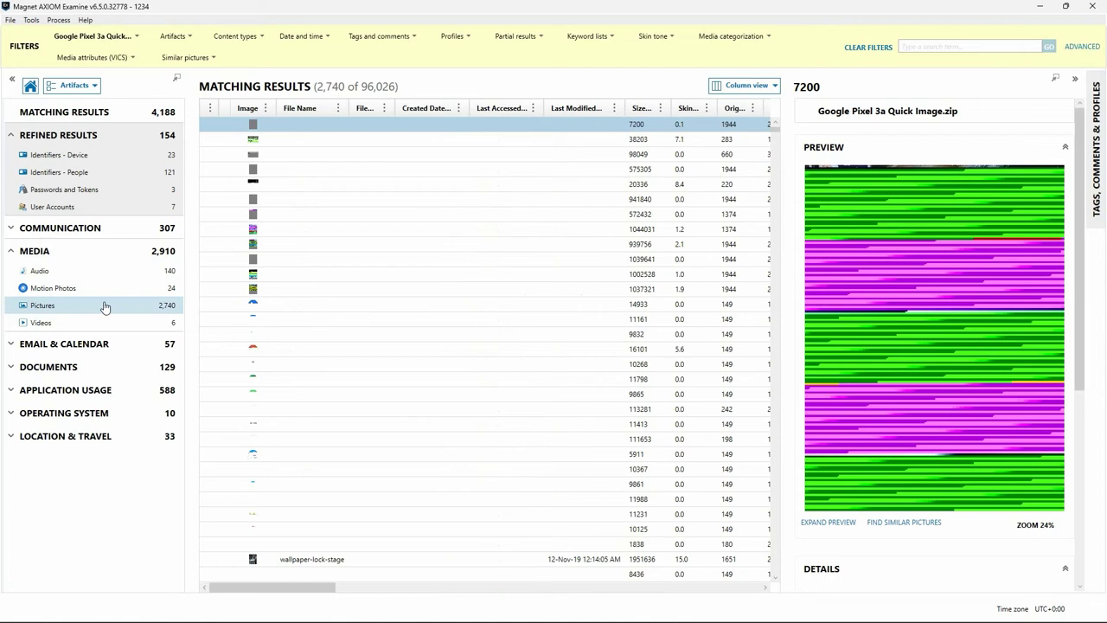
Step: Extract text with OCR from the pictures in the current view
click(57, 20)
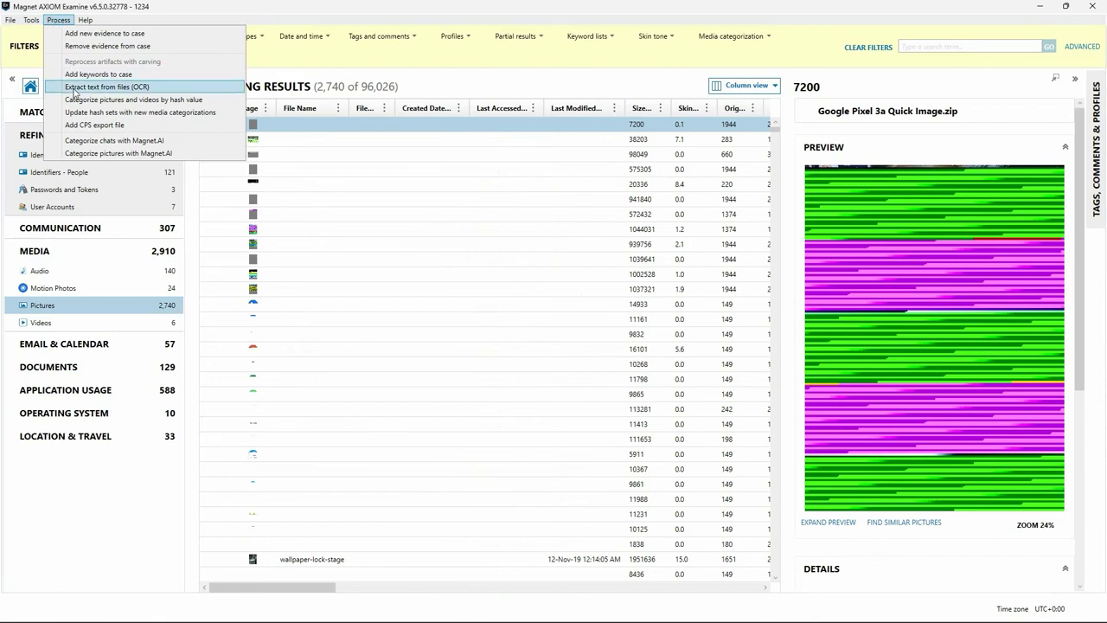
click(74, 88)
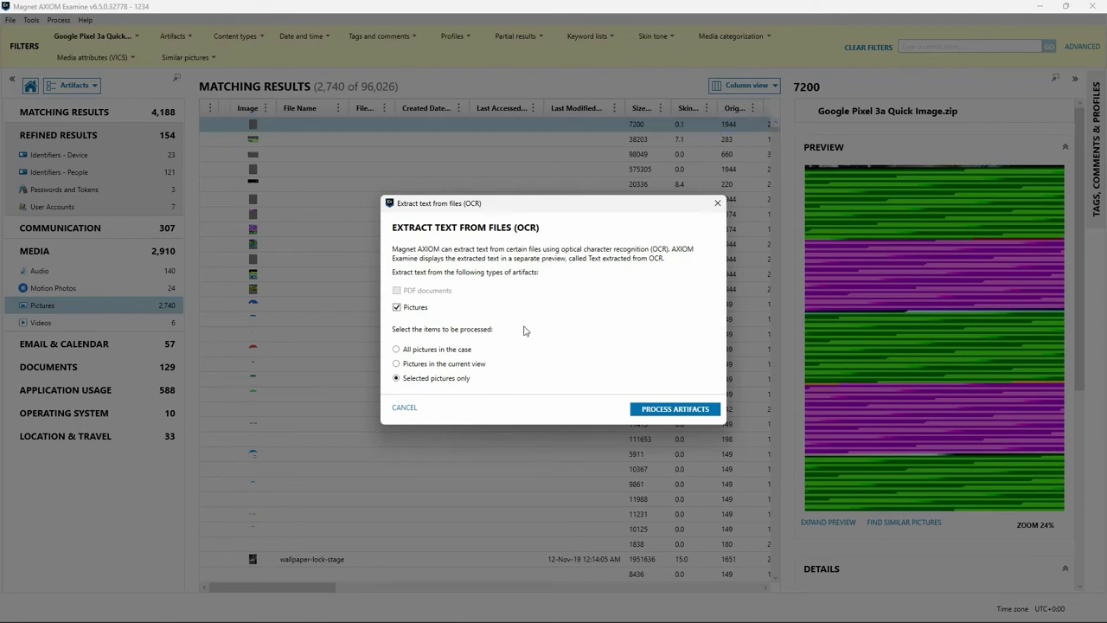
click(467, 364)
click(667, 411)
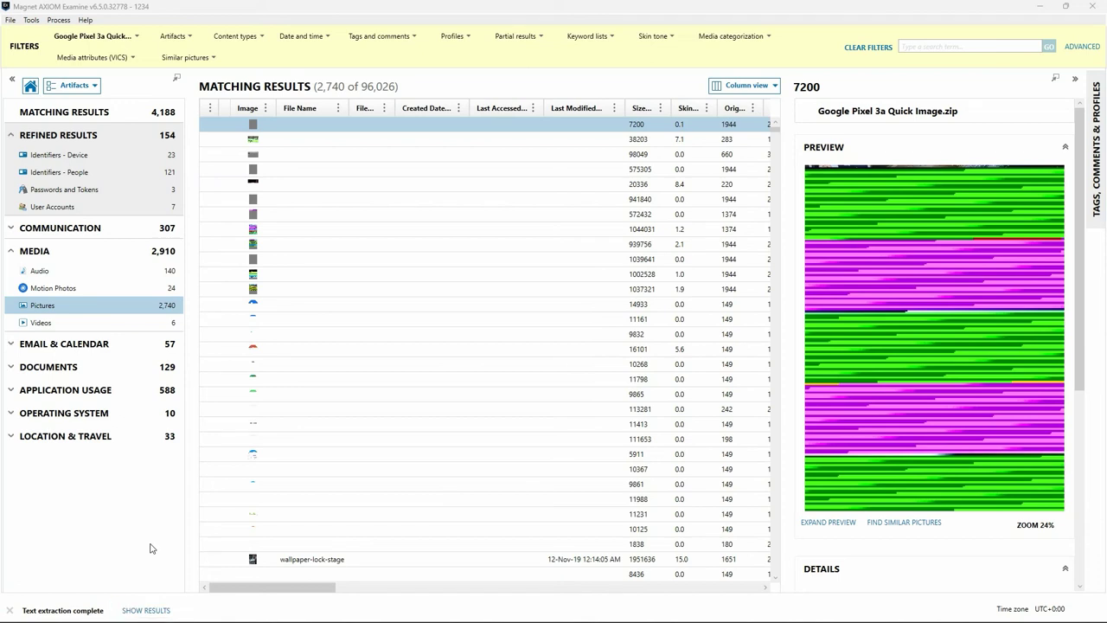
Step: Show the OCR results, check the Extracted text (OCR) filter, examine the text extracted from IMG_2623.jpg, and clear the filters
click(148, 608)
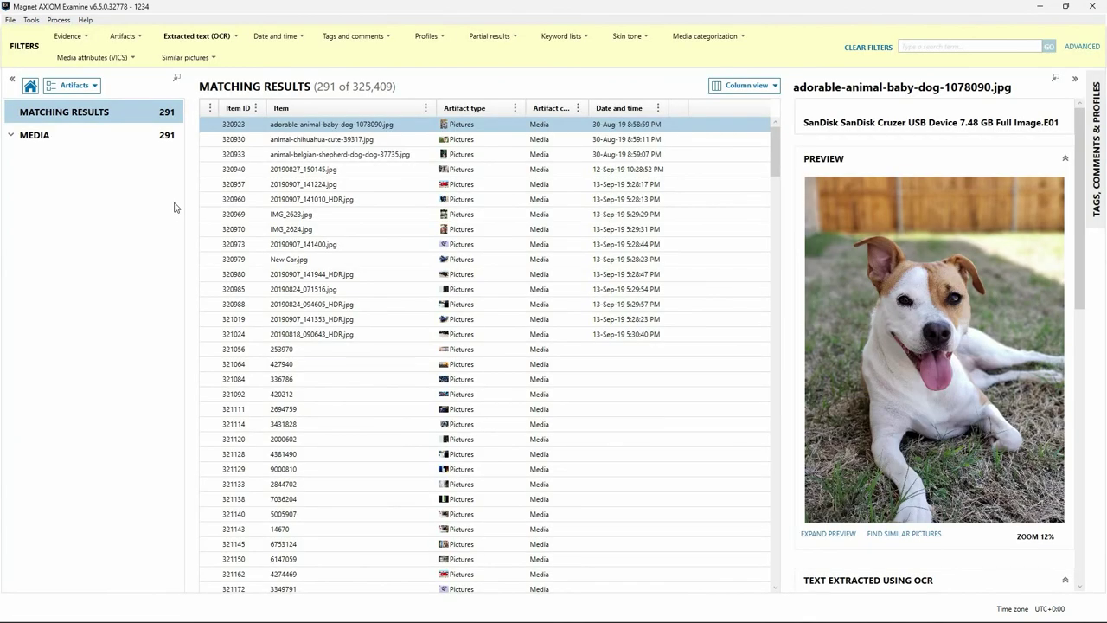
click(217, 39)
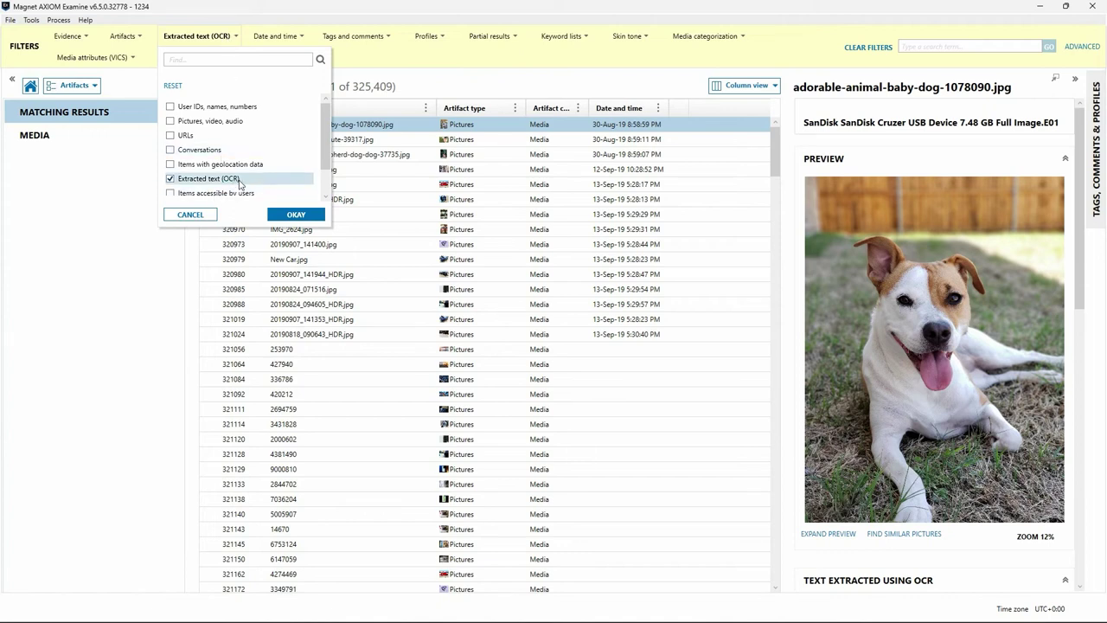
click(136, 303)
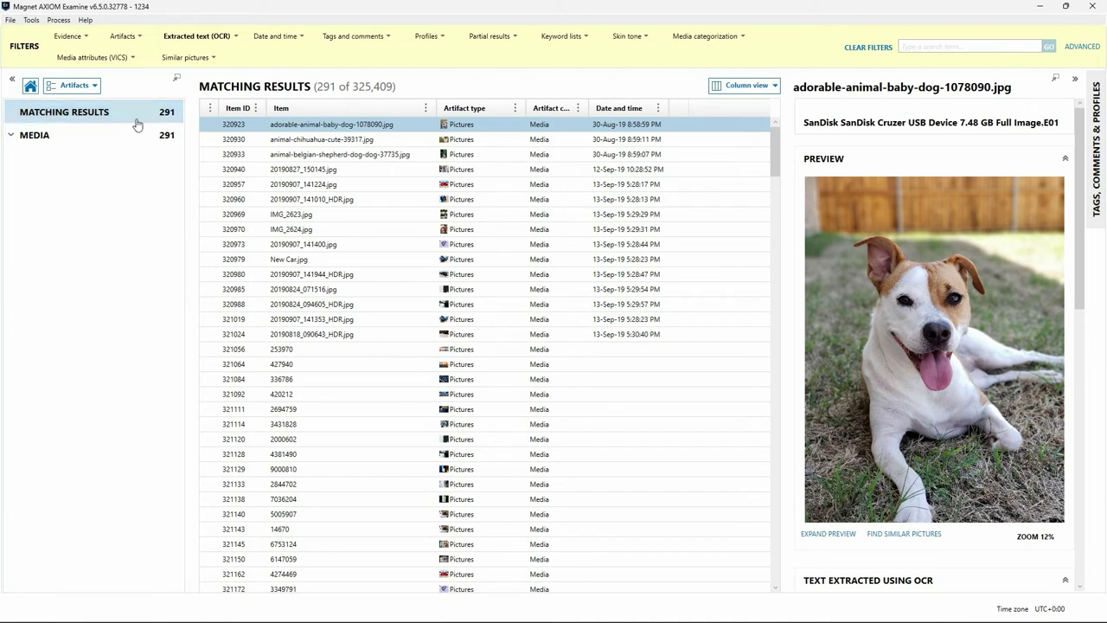
click(344, 214)
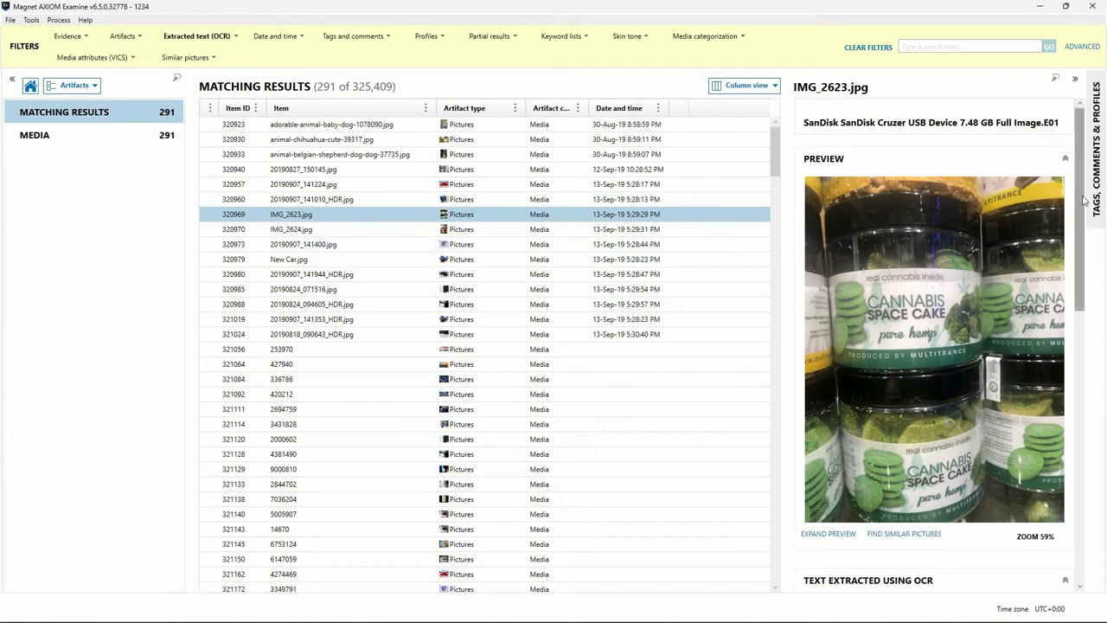
drag(1084, 201, 1100, 268)
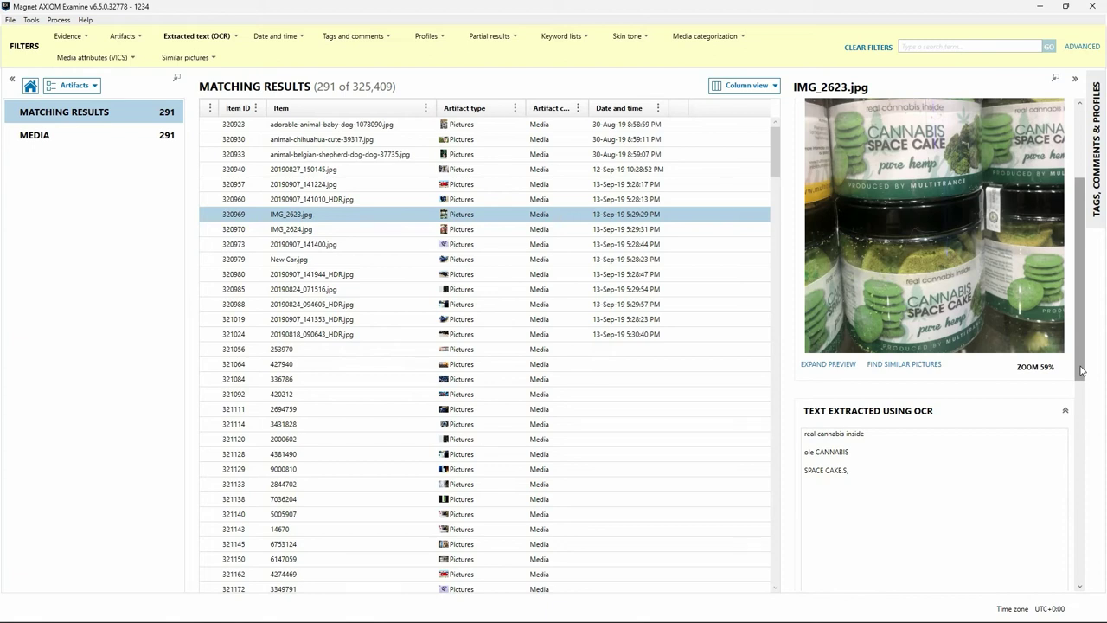
click(838, 48)
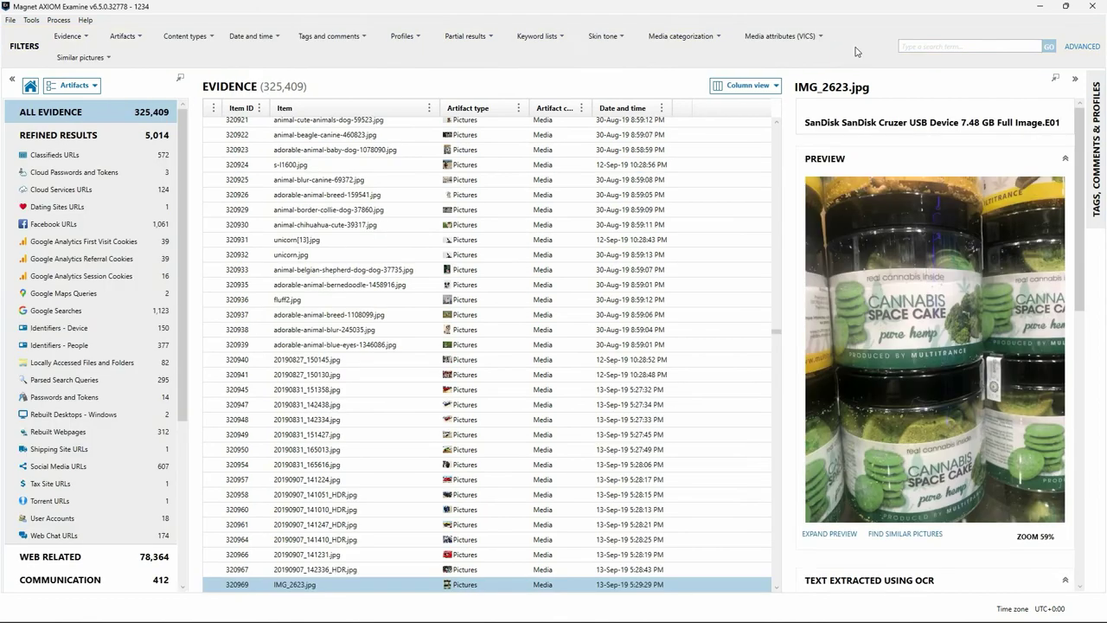
Step: Start categorizing pictures and videos by hash value and import the hash list Sample picture hashes.txt
click(57, 20)
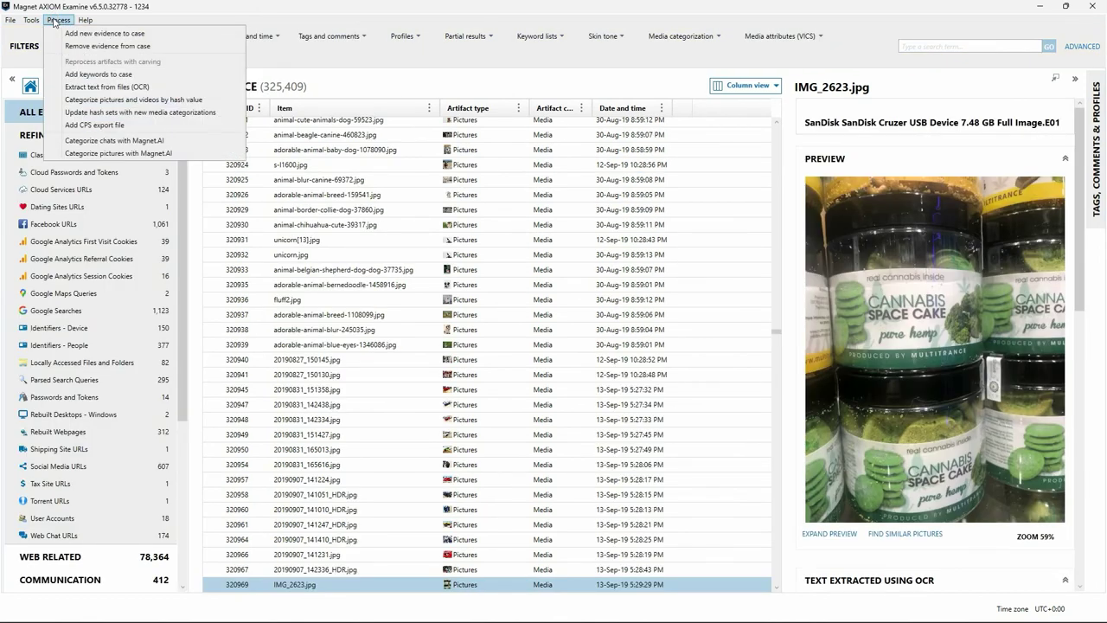
click(74, 100)
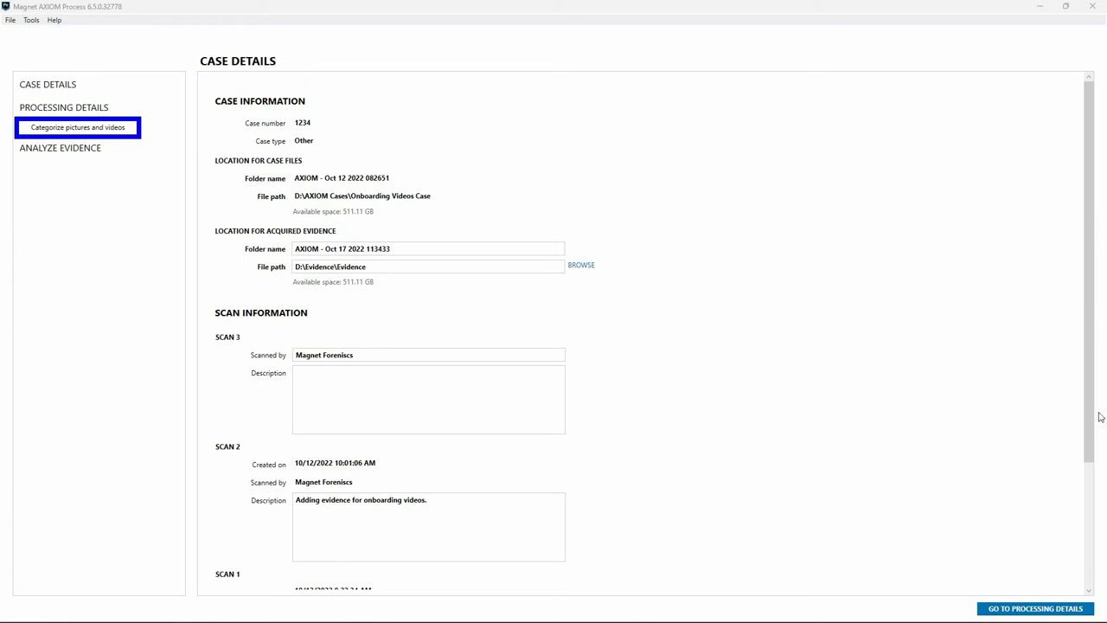
click(89, 130)
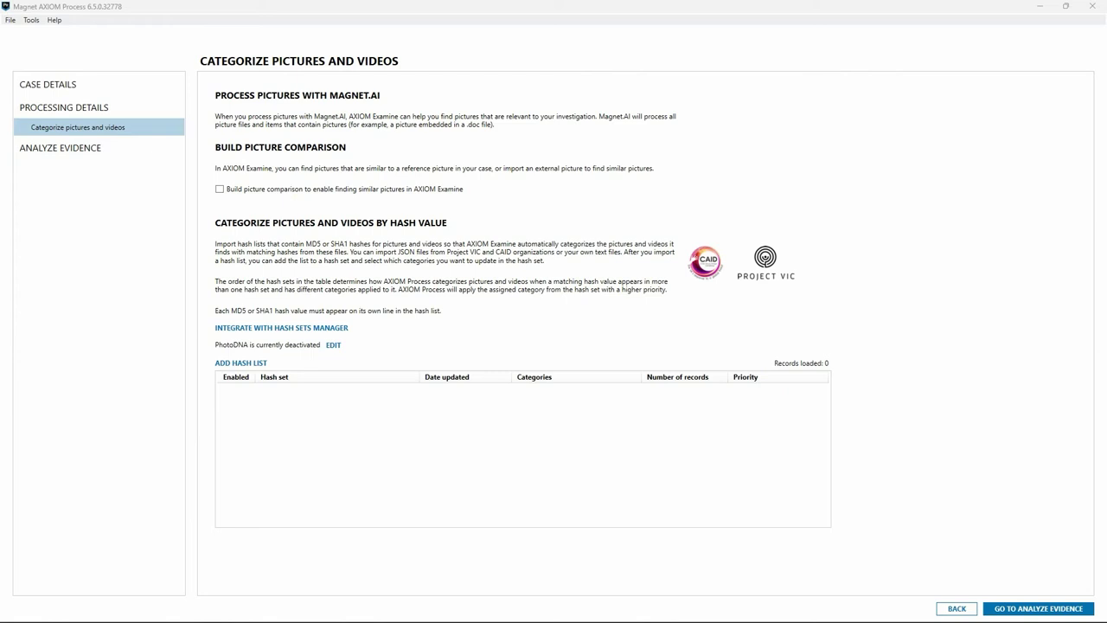
click(234, 362)
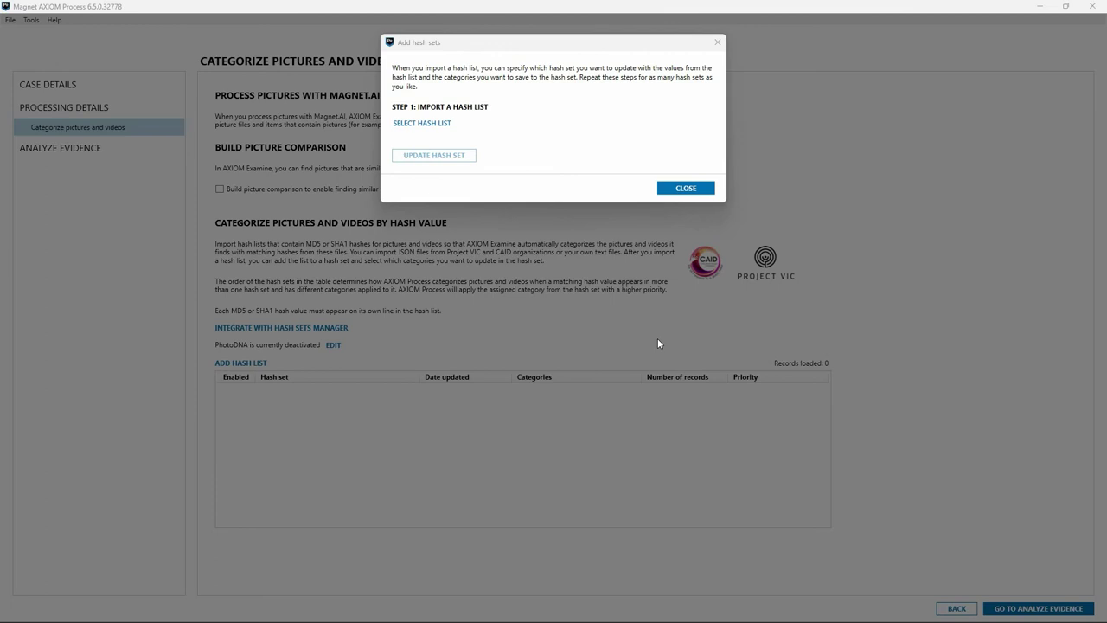
click(436, 127)
click(580, 270)
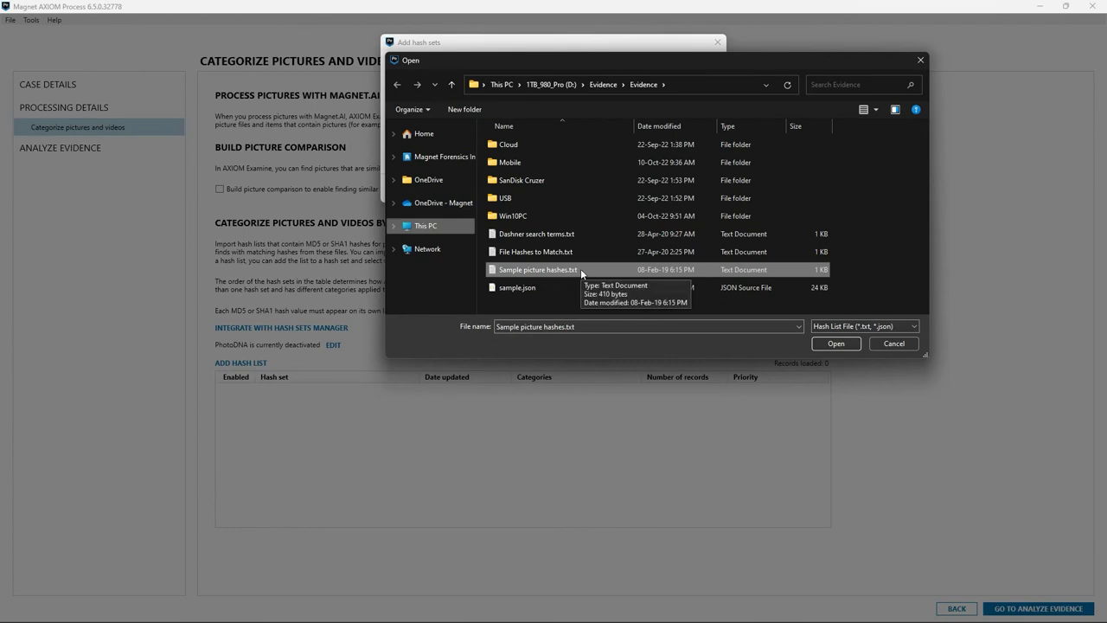
click(837, 344)
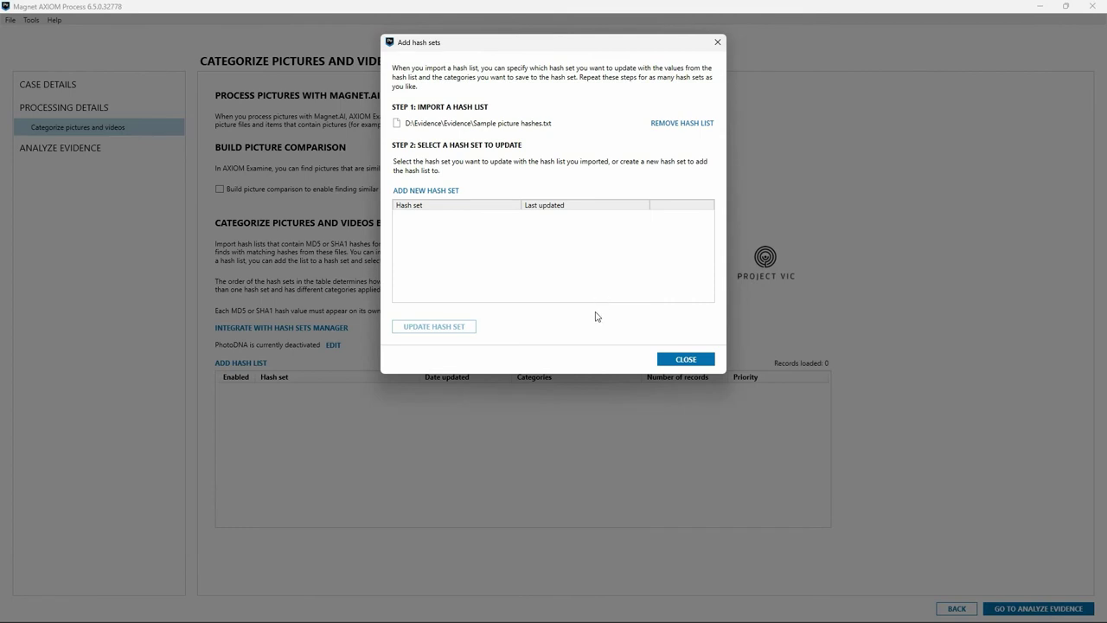
Step: Add a new hash set named Notable Images and update it from the imported list with category 0 - Non-Pertinent
click(451, 196)
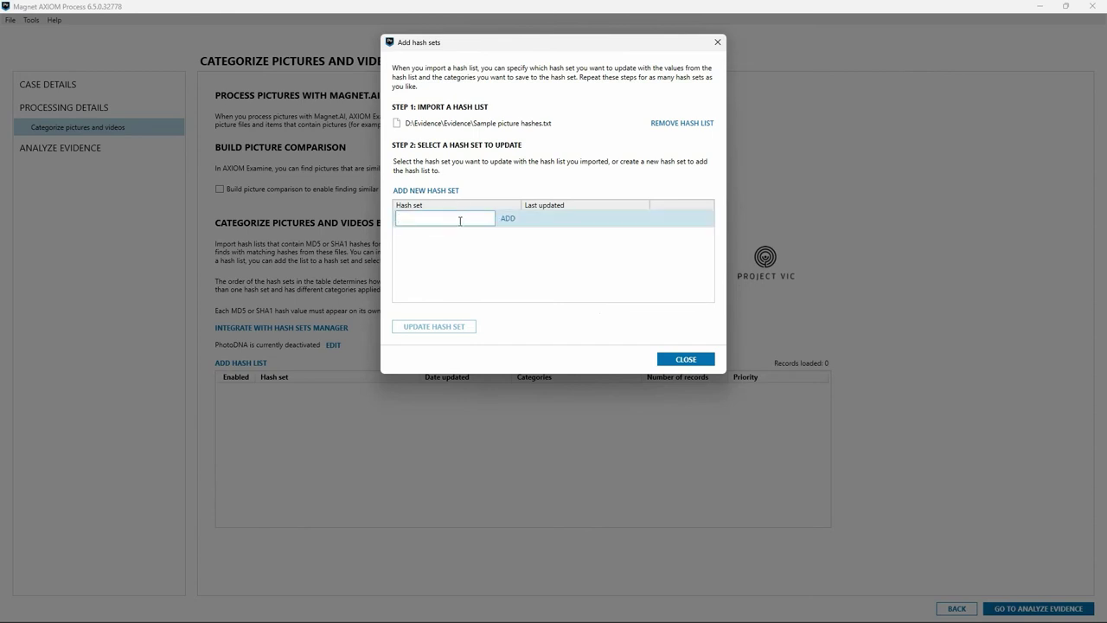
text(Notable Images)
click(508, 218)
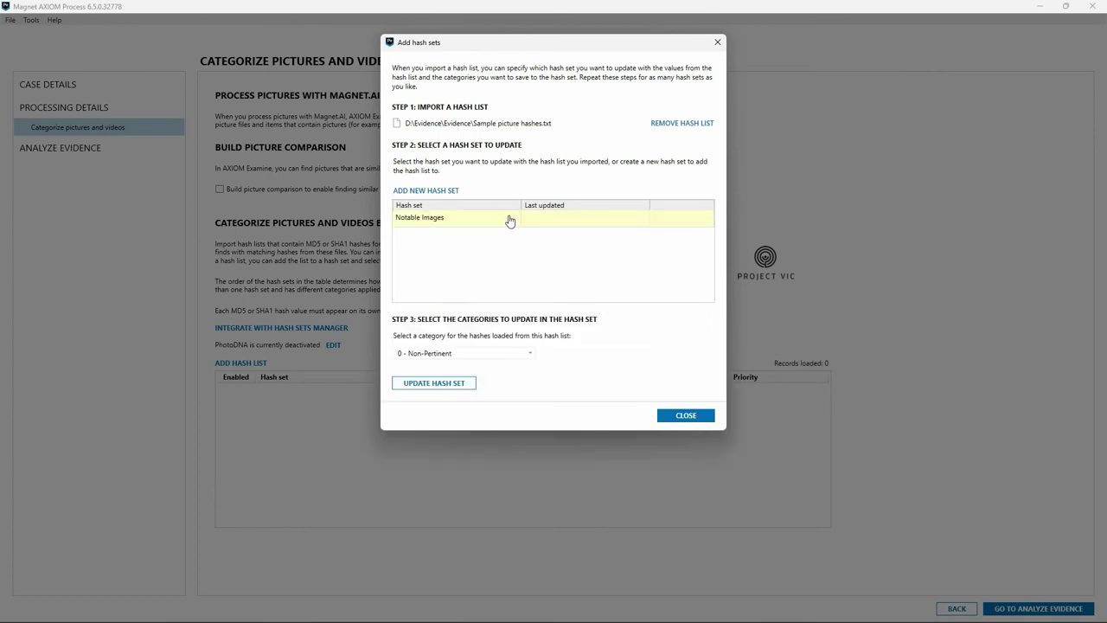
click(536, 355)
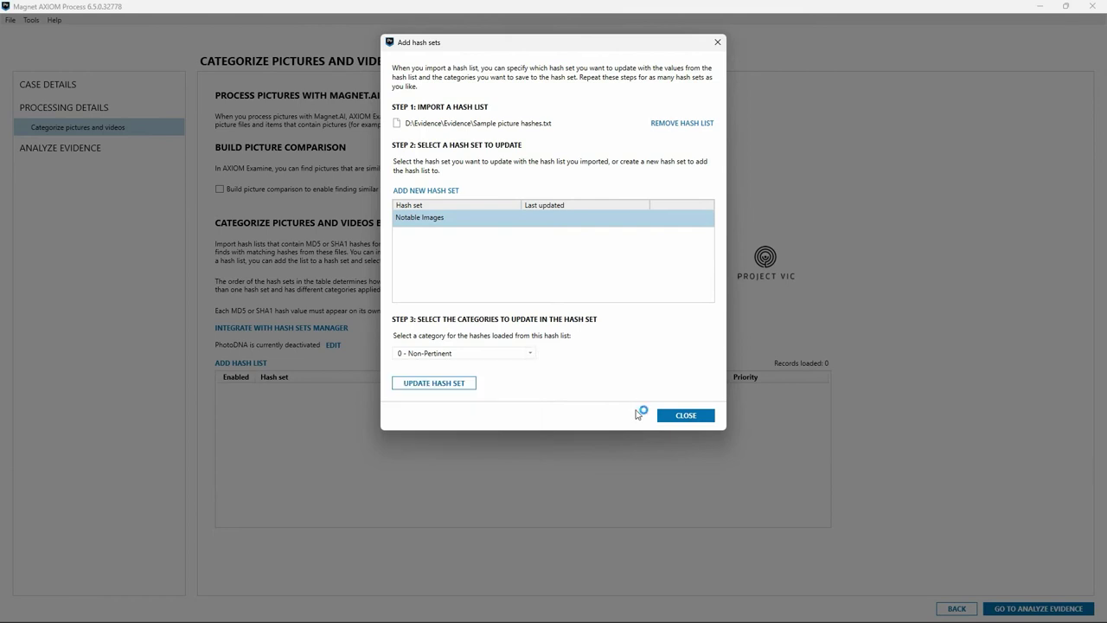
click(446, 384)
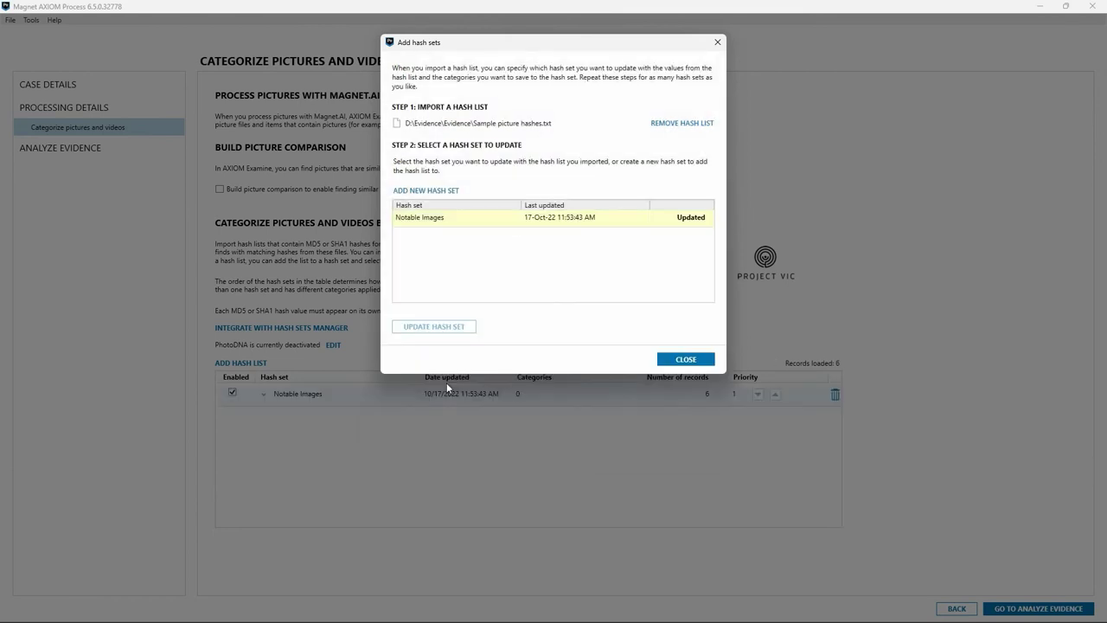
click(683, 359)
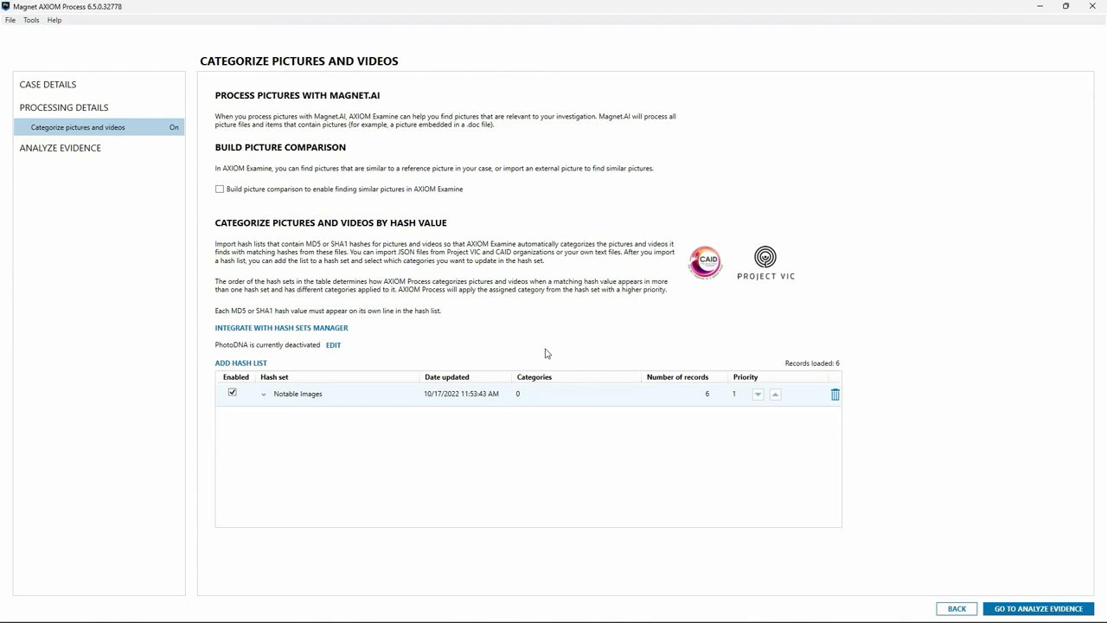
Step: Analyze the evidence with the hash set and load the processed results into the case
click(1068, 610)
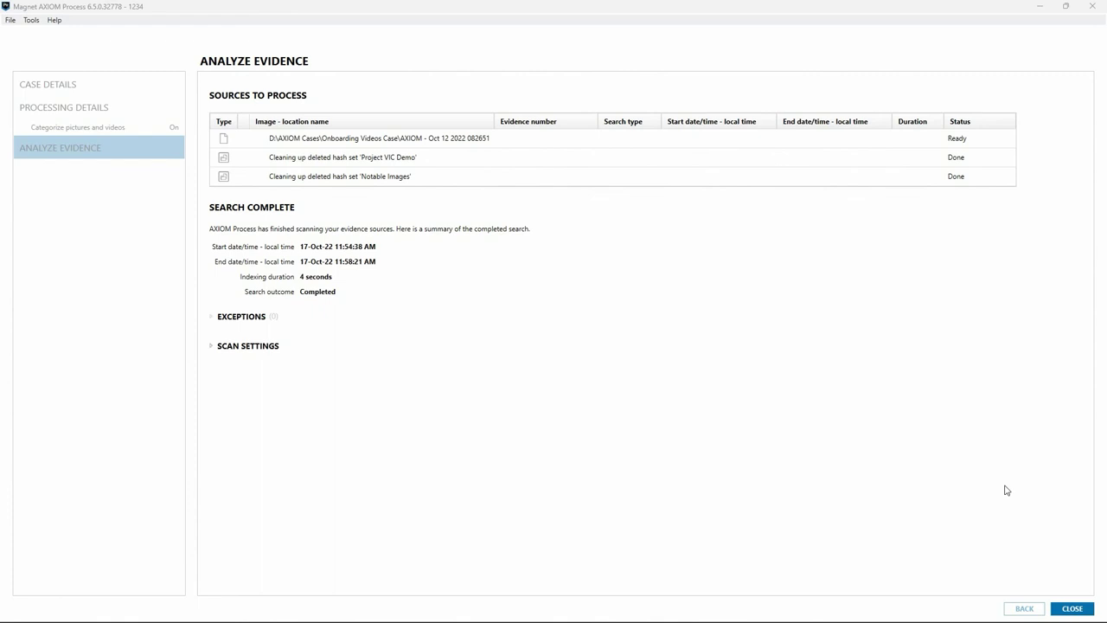
click(1069, 611)
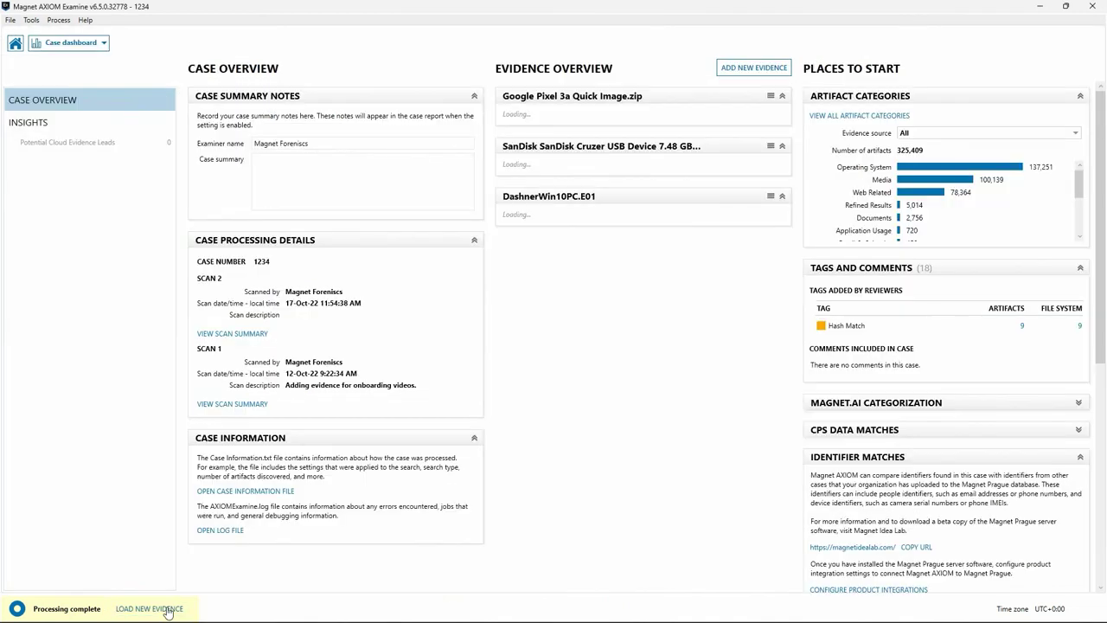
click(167, 609)
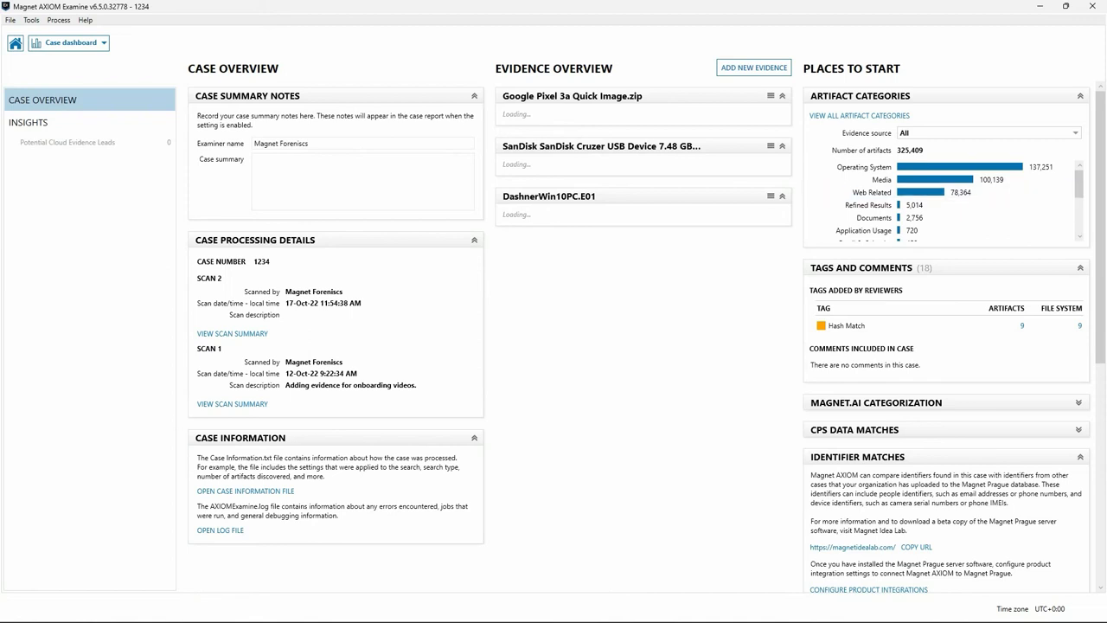
Step: Review the options for updating hash sets with new media categorizations, and close them without updating
click(57, 19)
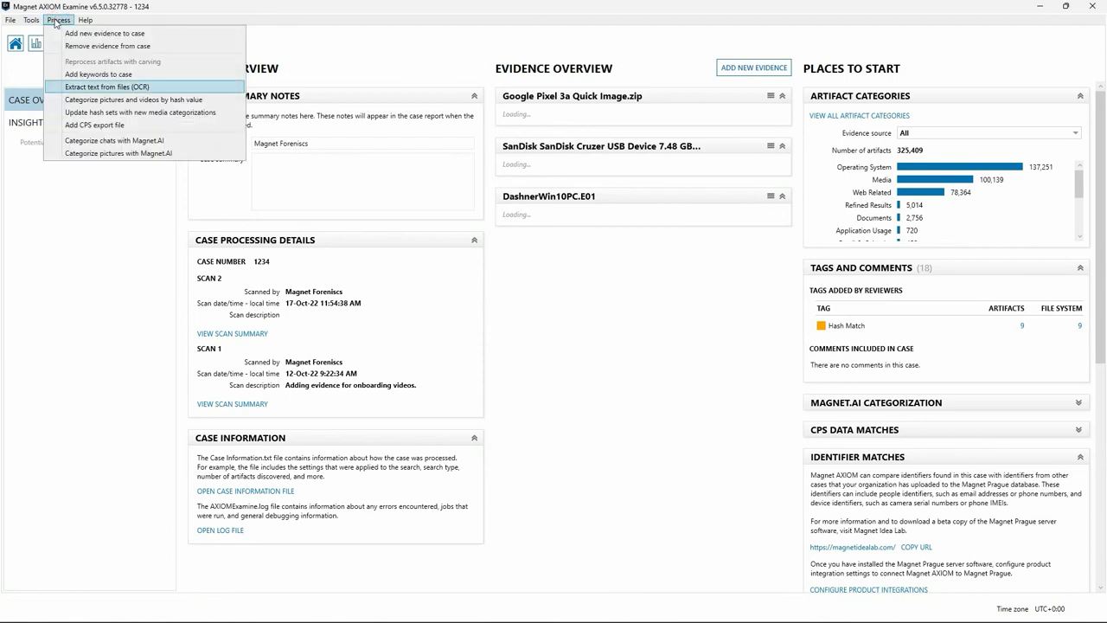
click(105, 112)
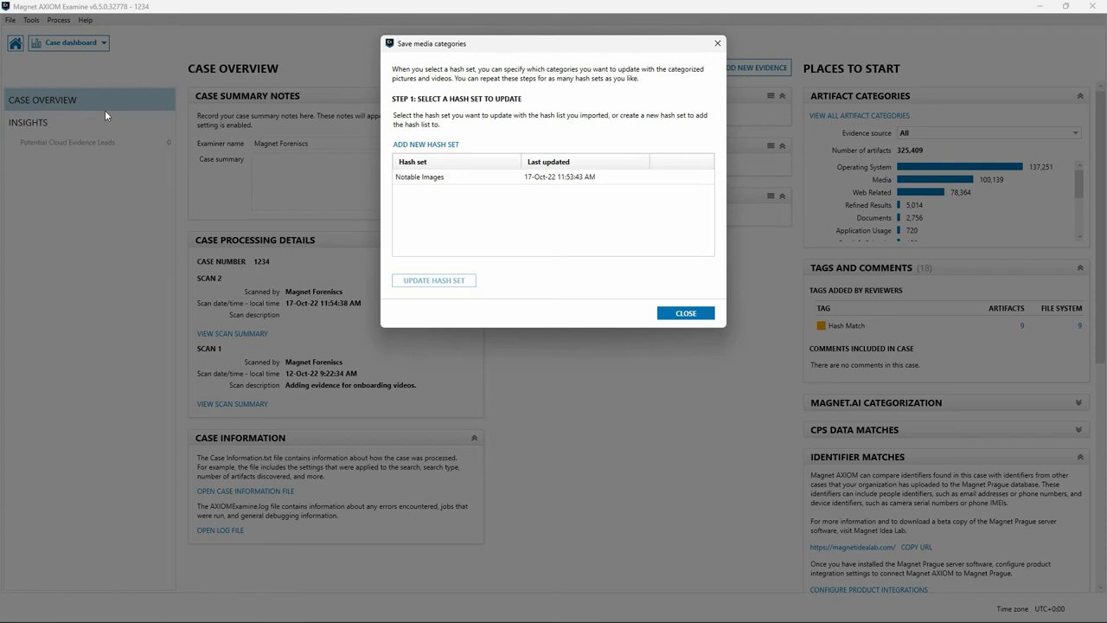
click(699, 313)
Step: Review the Magnet.AI chat categorization options for all chat messages, including the system resource allocation choices, and cancel
click(57, 20)
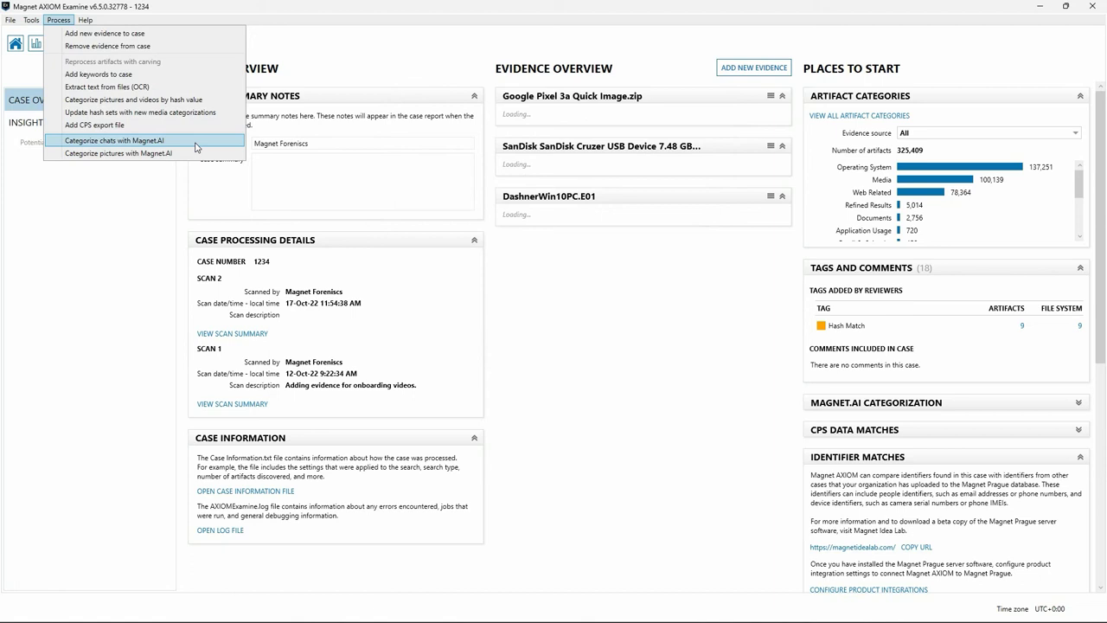
click(196, 147)
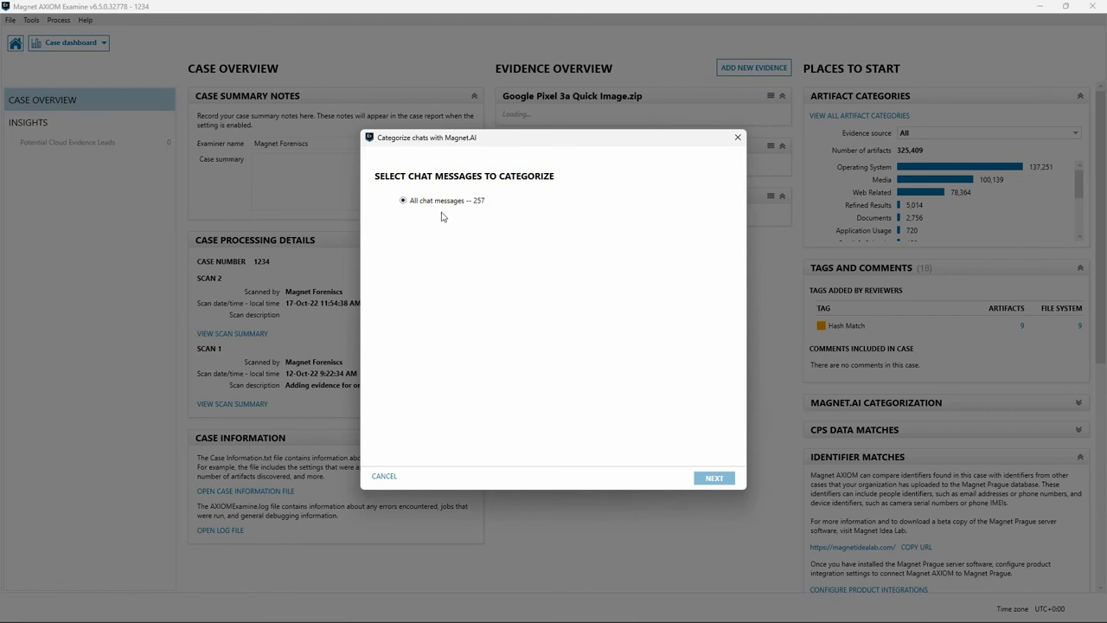
click(722, 480)
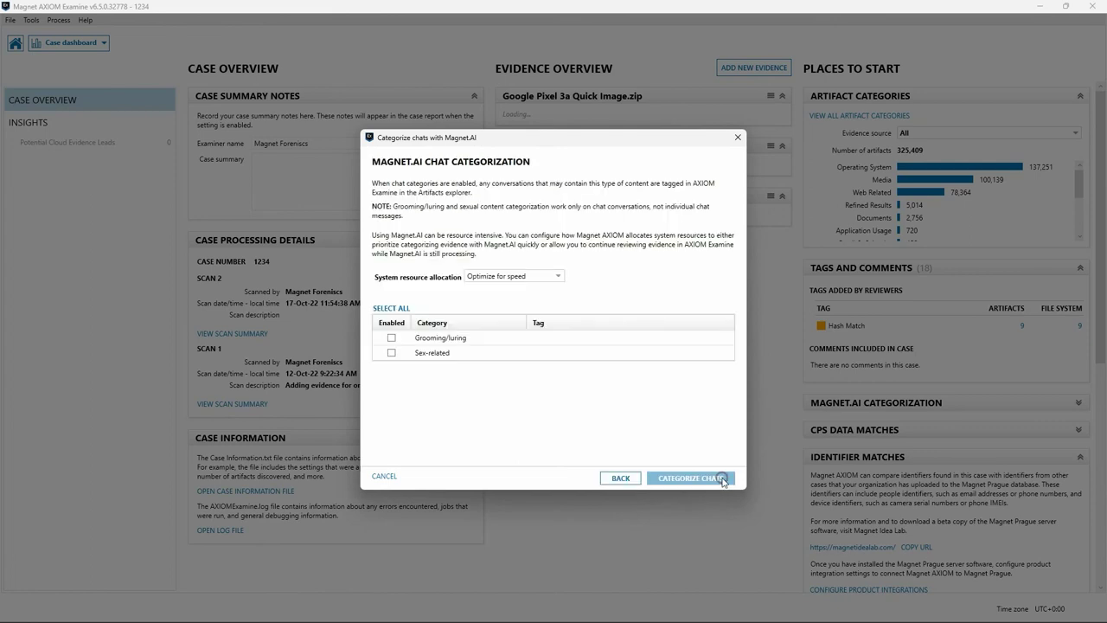
click(555, 277)
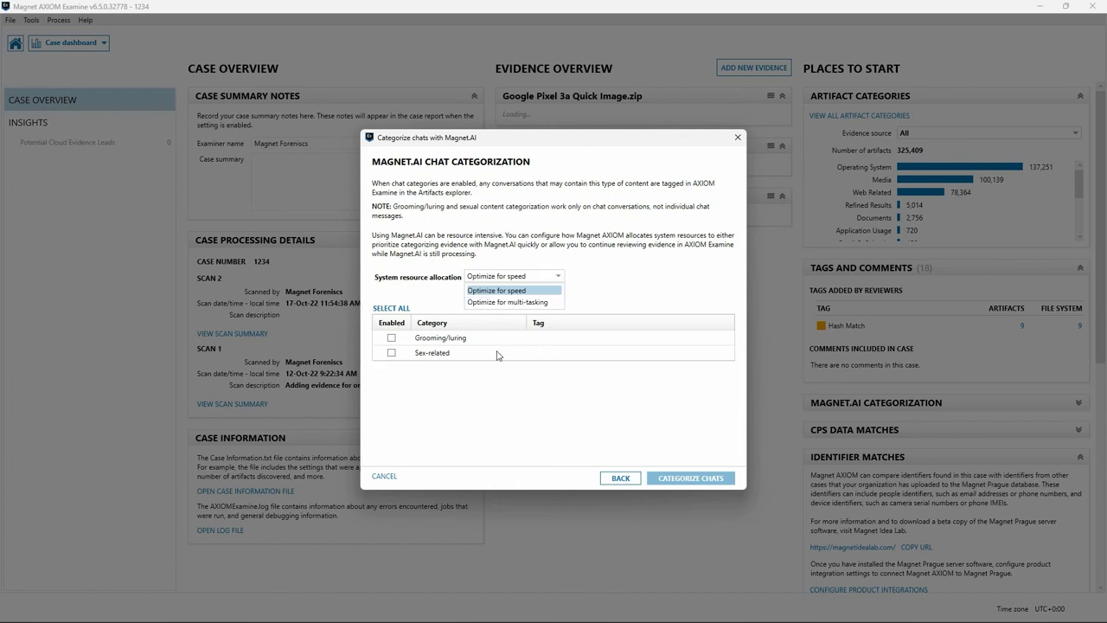
click(395, 479)
click(395, 480)
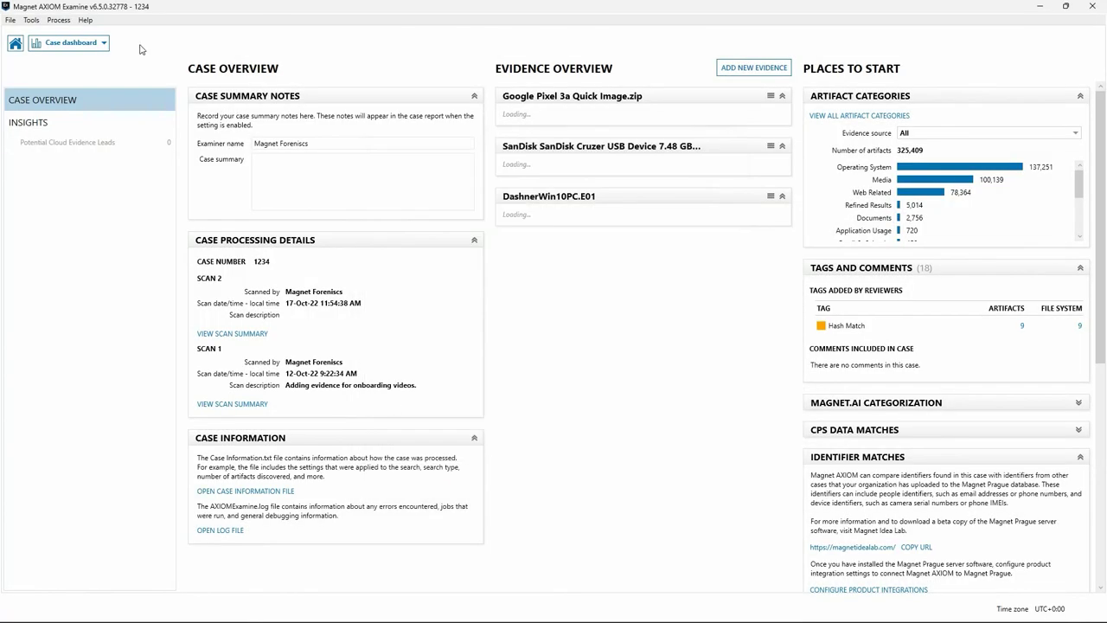
Step: Review the Magnet.AI picture categories and system resource allocation choices for all pictures, and cancel
click(60, 20)
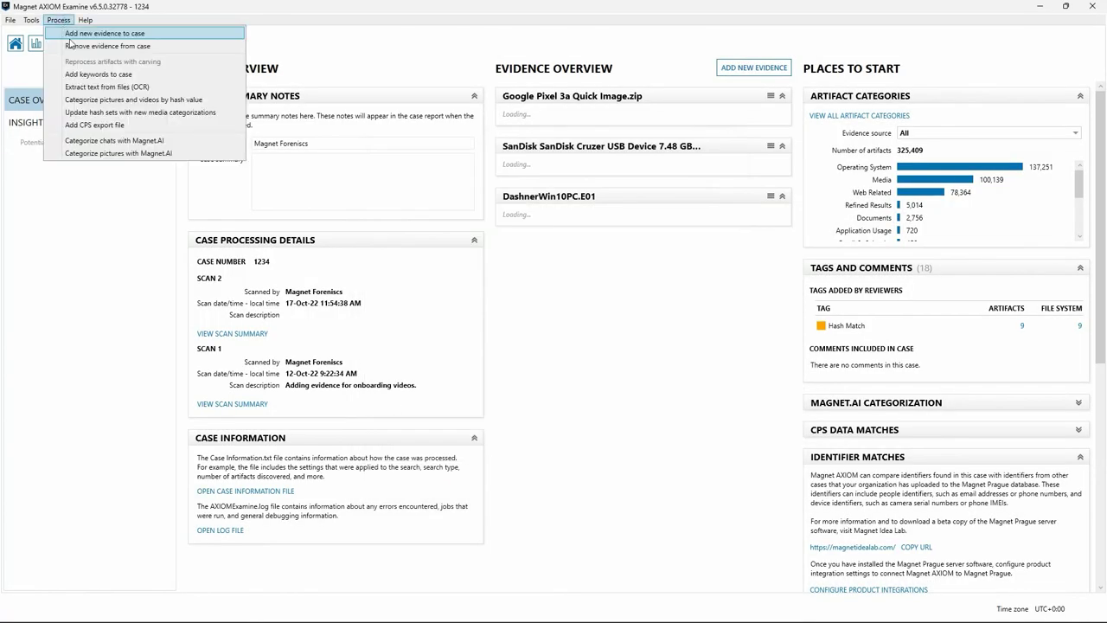
click(104, 154)
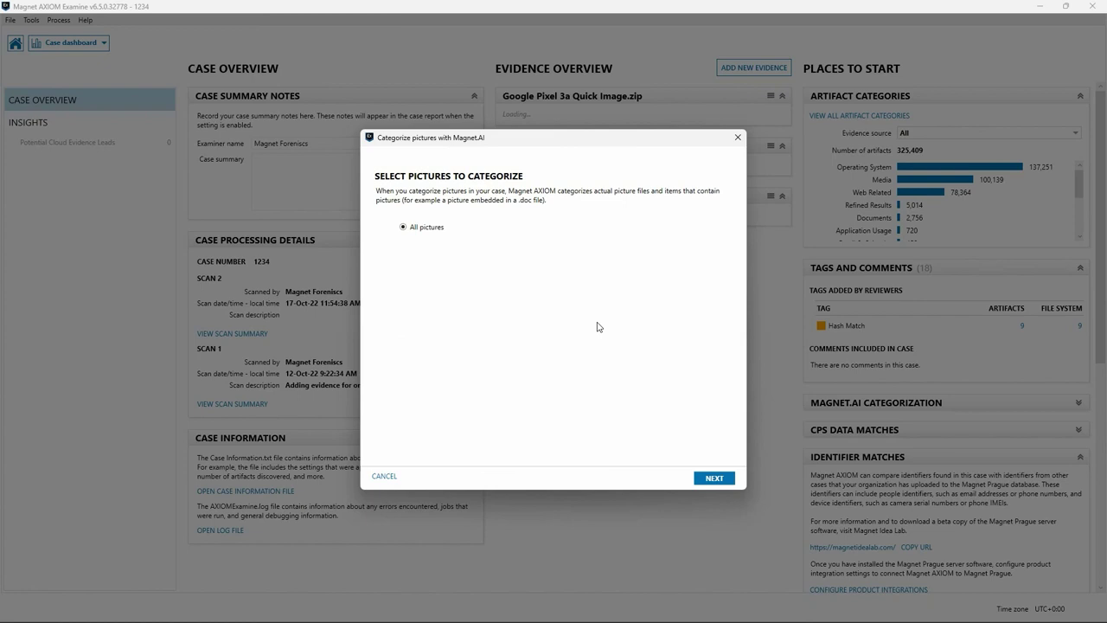
click(701, 478)
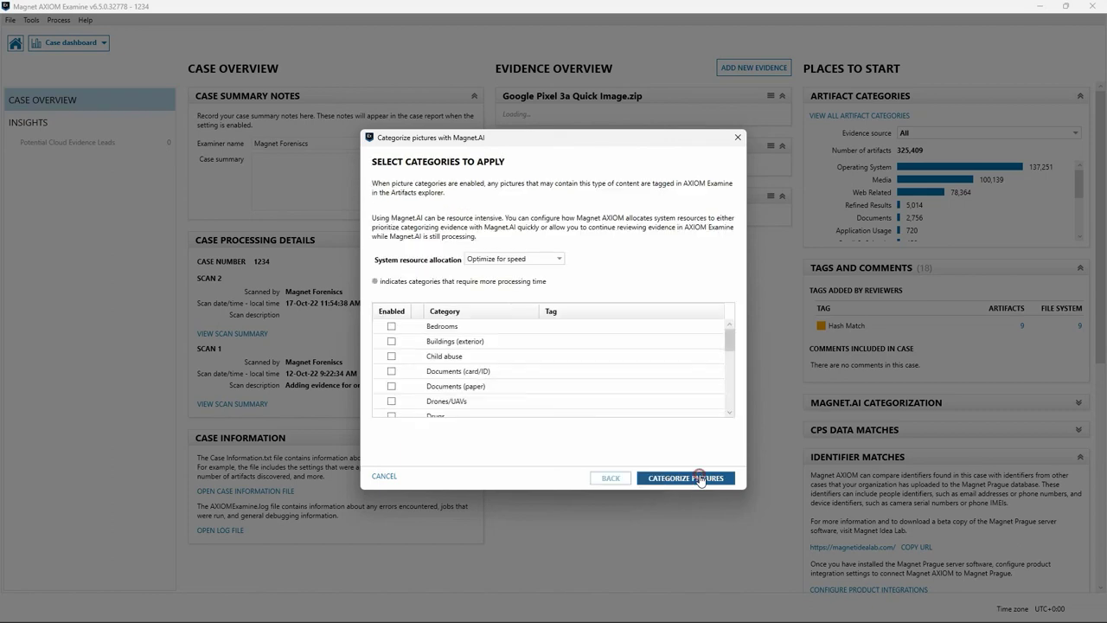
click(554, 260)
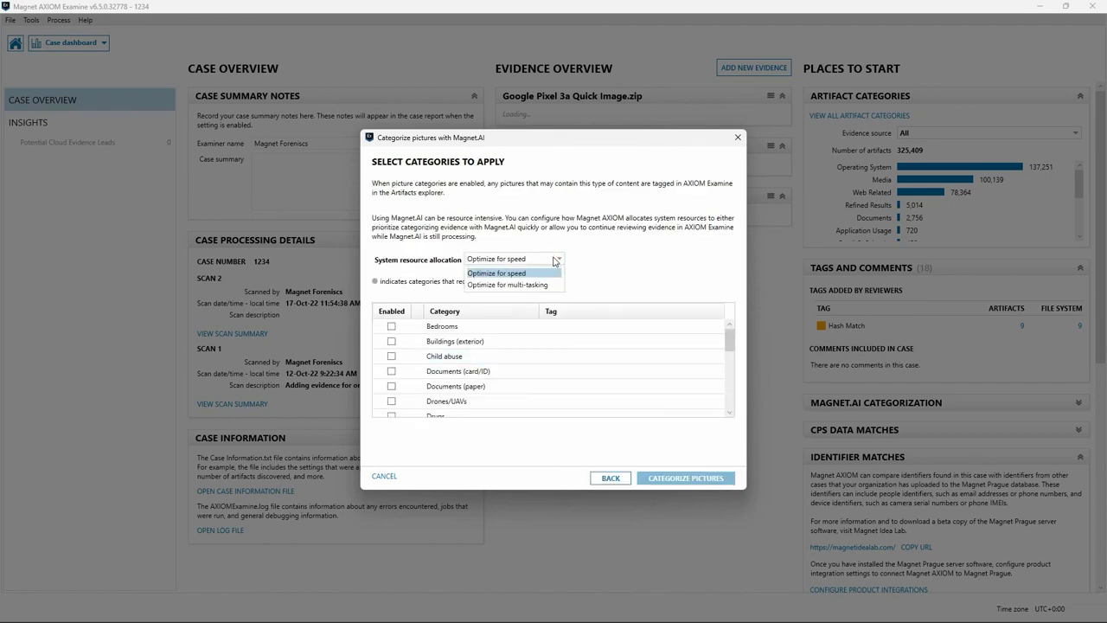
click(554, 259)
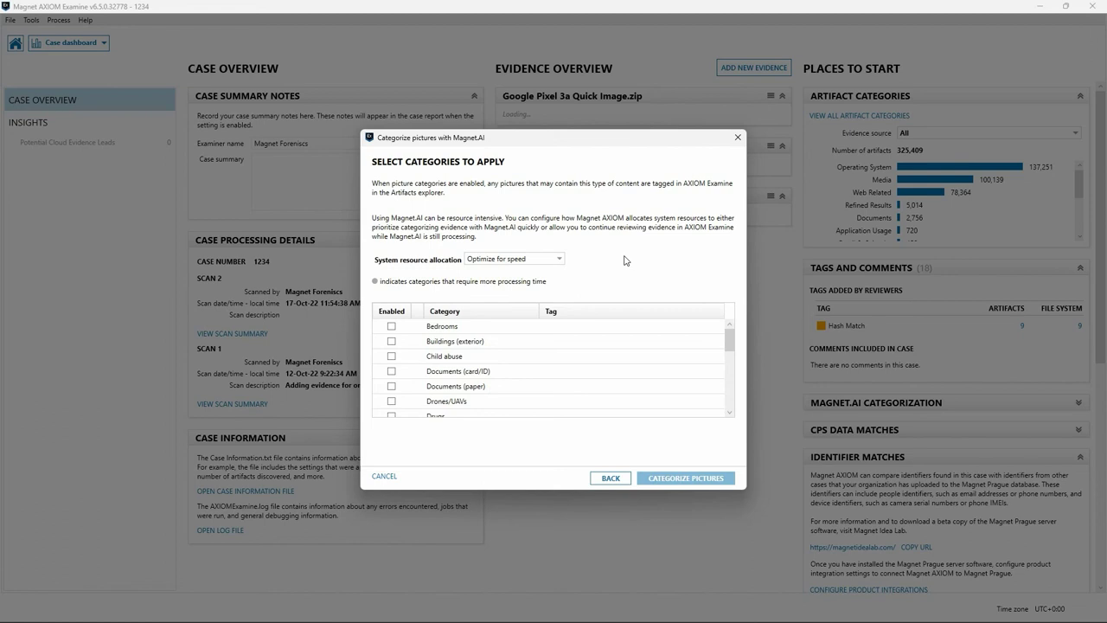
click(384, 476)
Step: In the Artifacts explorer, filter the evidence to the SanDisk Cruzer USB Device image and show its Pictures artifacts under Media
click(71, 42)
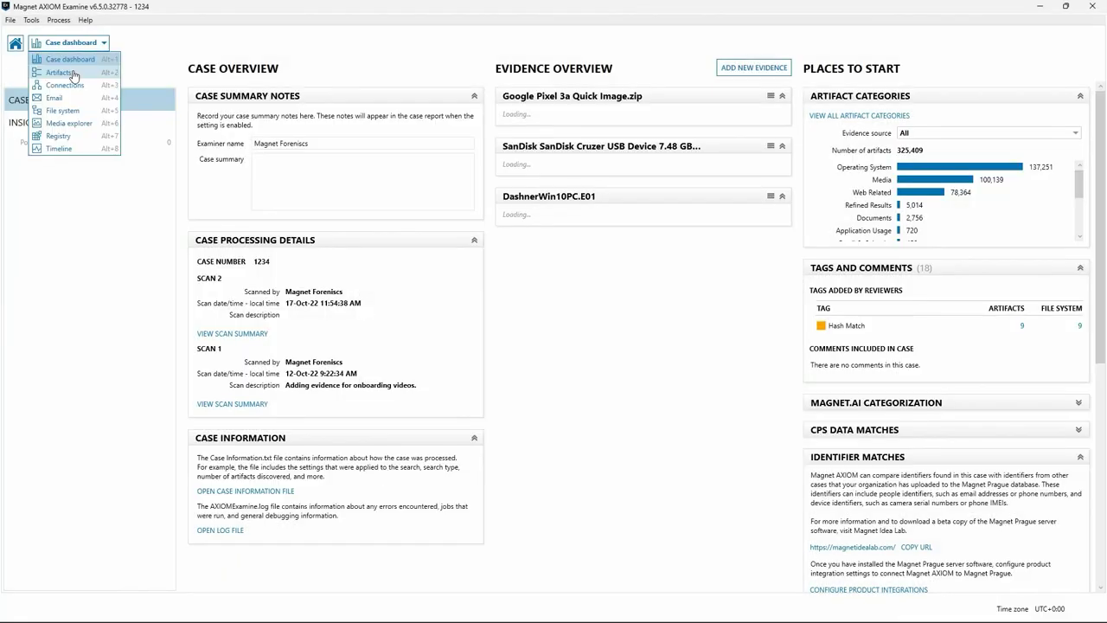
click(73, 77)
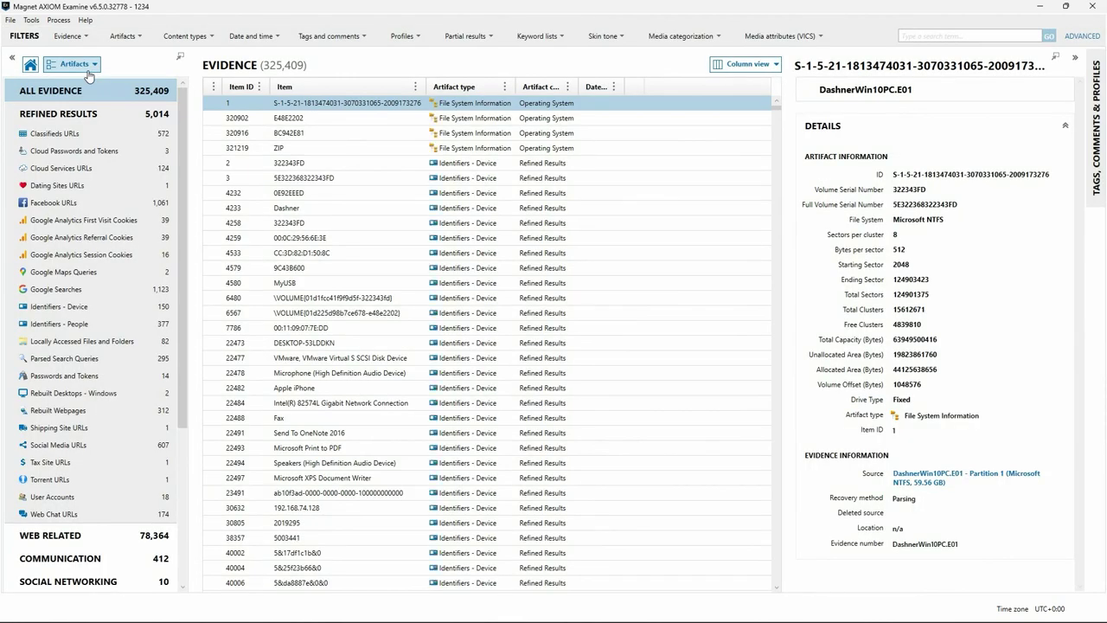
click(80, 37)
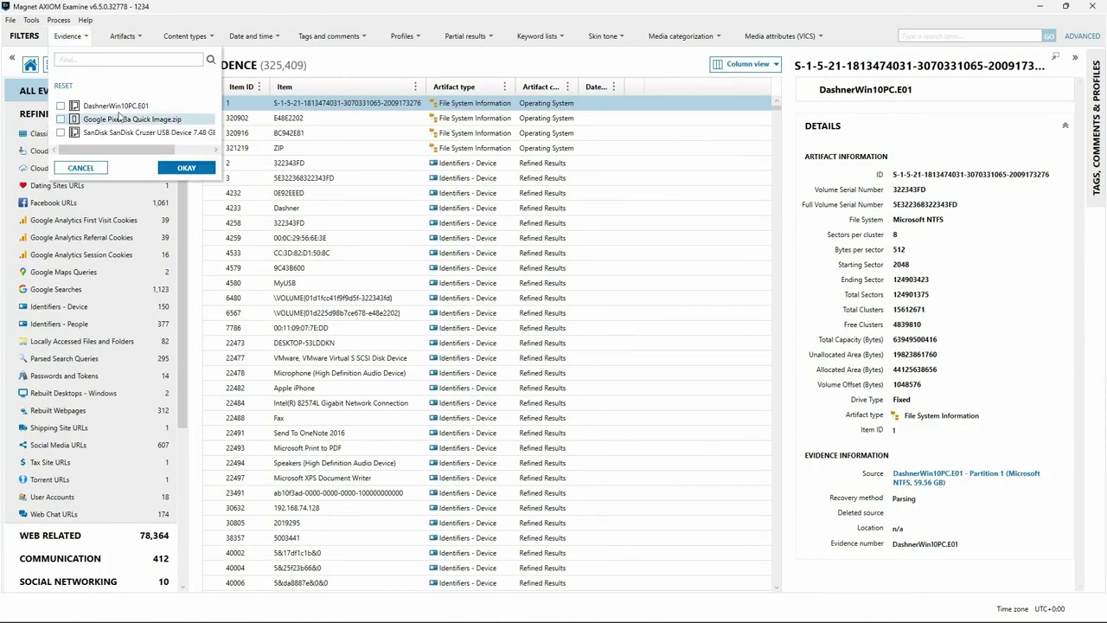
click(176, 131)
click(186, 167)
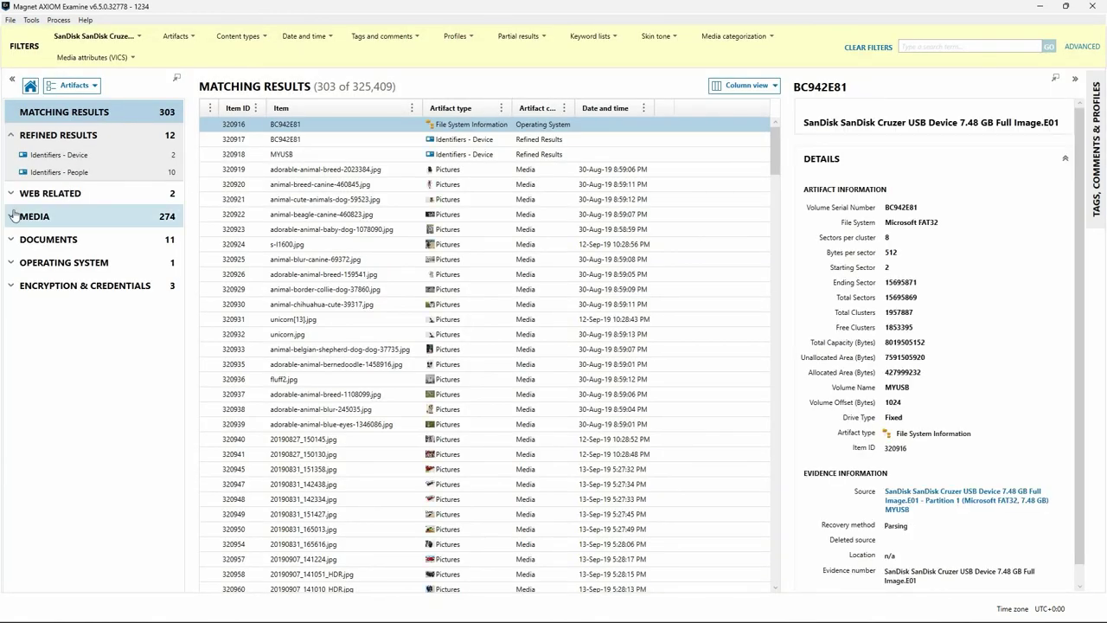
click(13, 218)
click(48, 236)
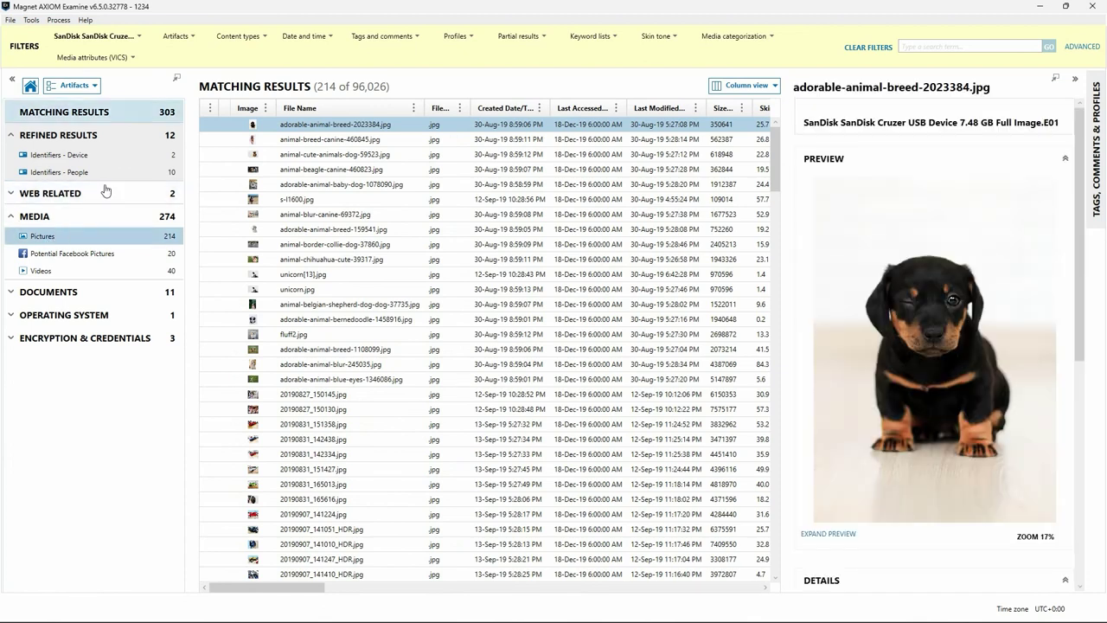
Step: Start Magnet.AI picture categorization limited to the pictures in the current view, and proceed to the category selection
click(59, 19)
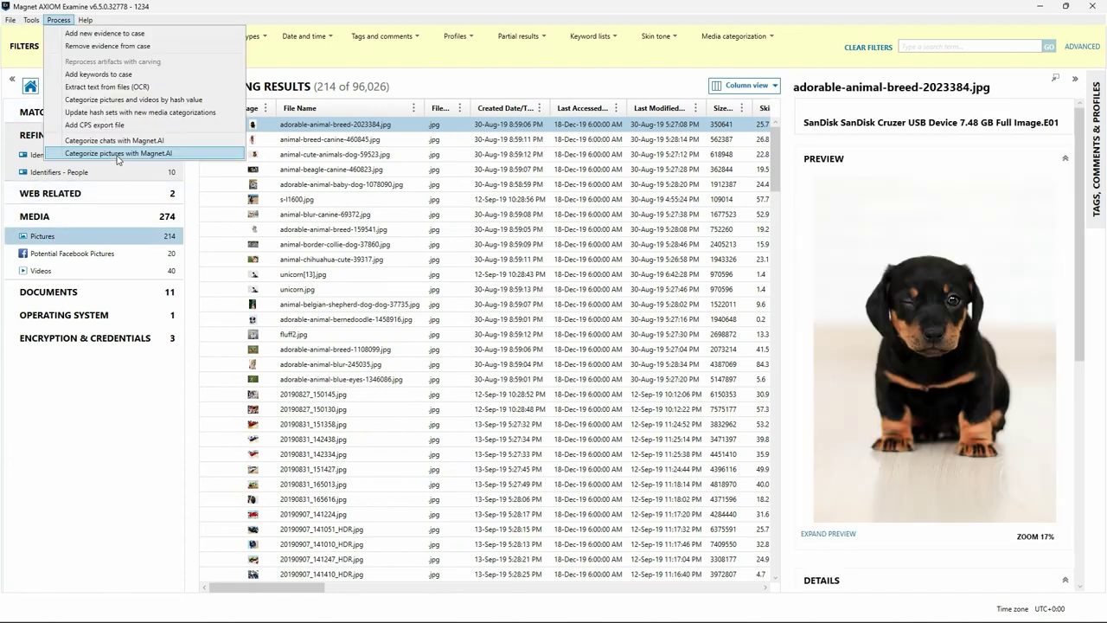
click(117, 154)
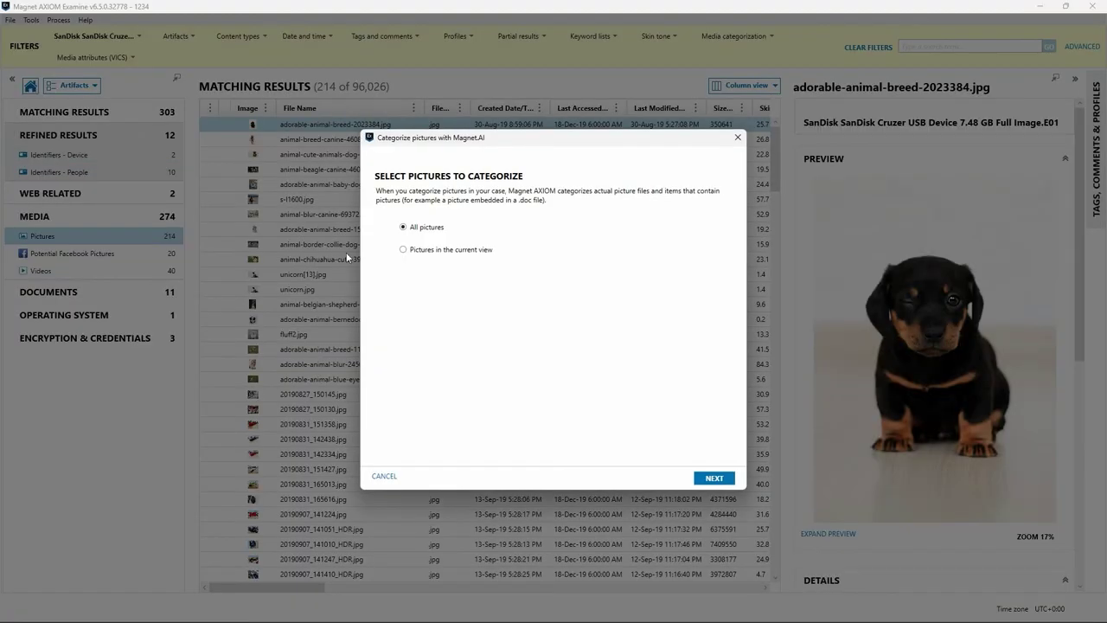
click(403, 249)
click(714, 478)
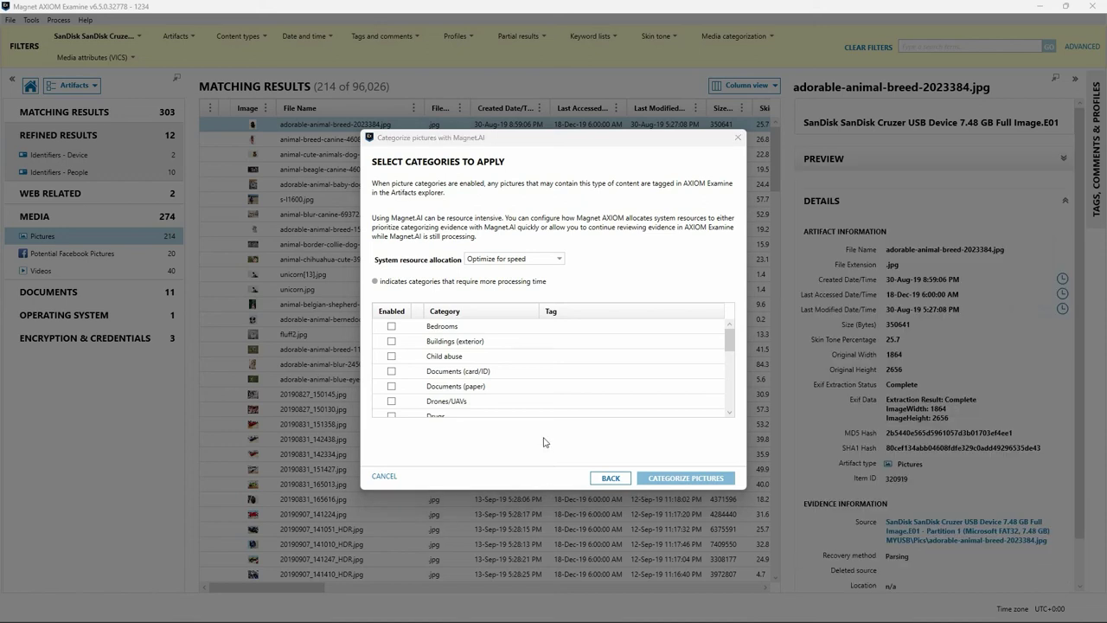
Step: Categorize the pictures for card/ID documents, paper documents, screen captures and vehicles, and show the results
click(391, 370)
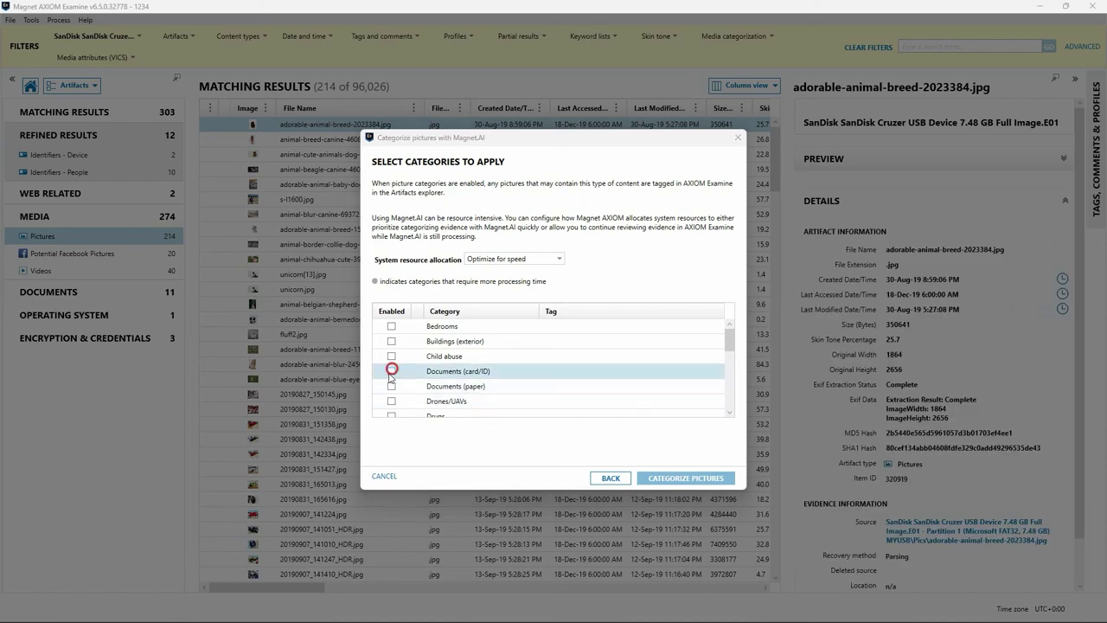
scroll(391, 380, down, 5)
click(392, 386)
scroll(394, 389, down, 3)
click(392, 356)
click(391, 387)
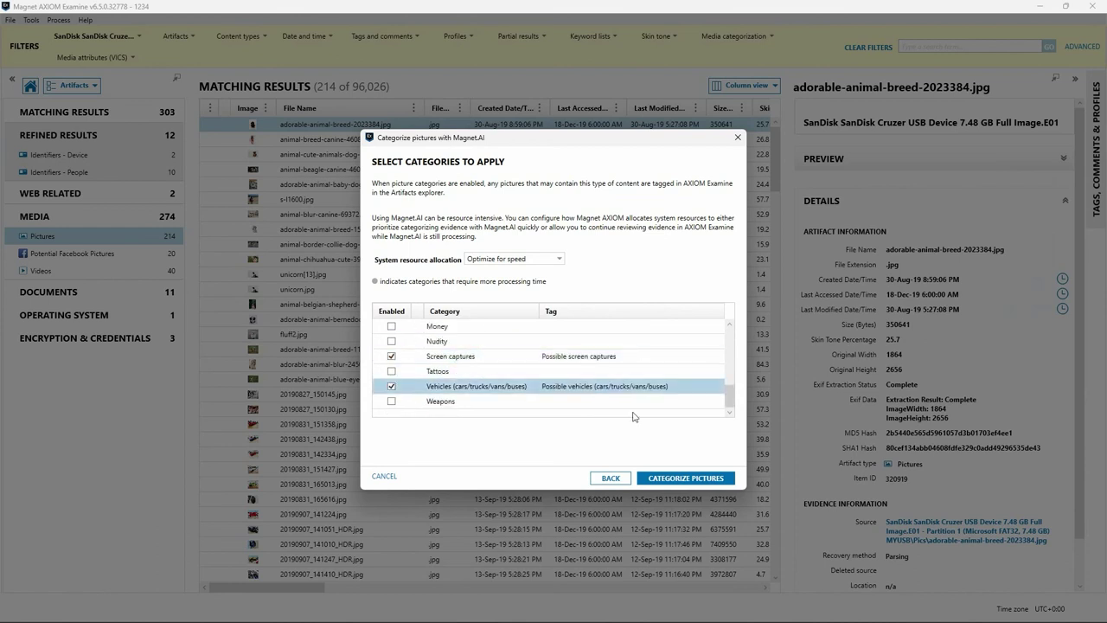
click(685, 479)
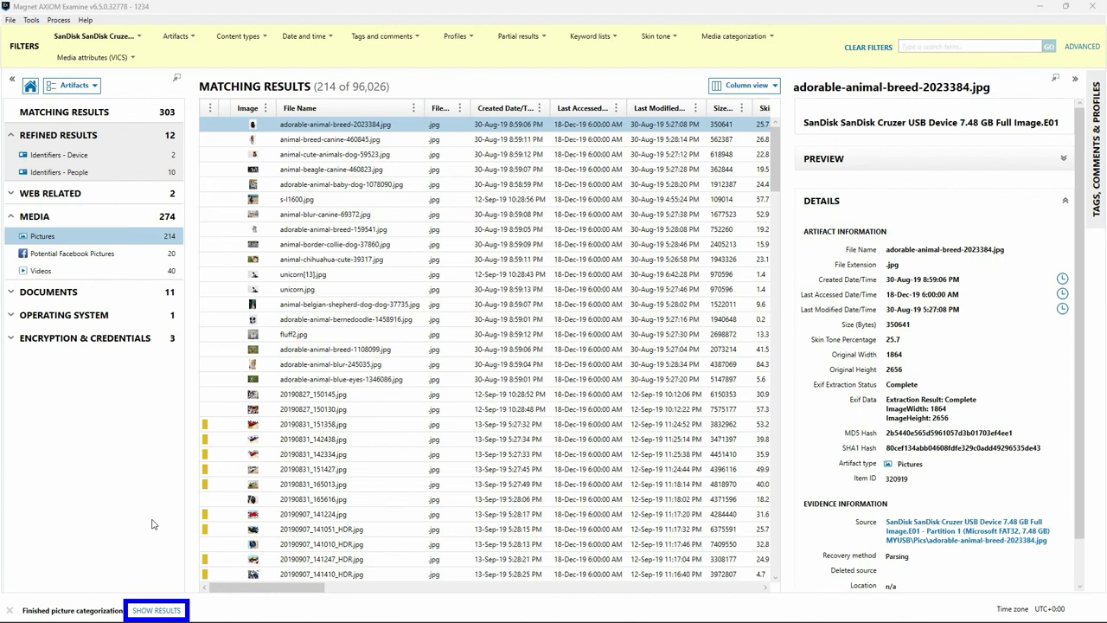
click(157, 610)
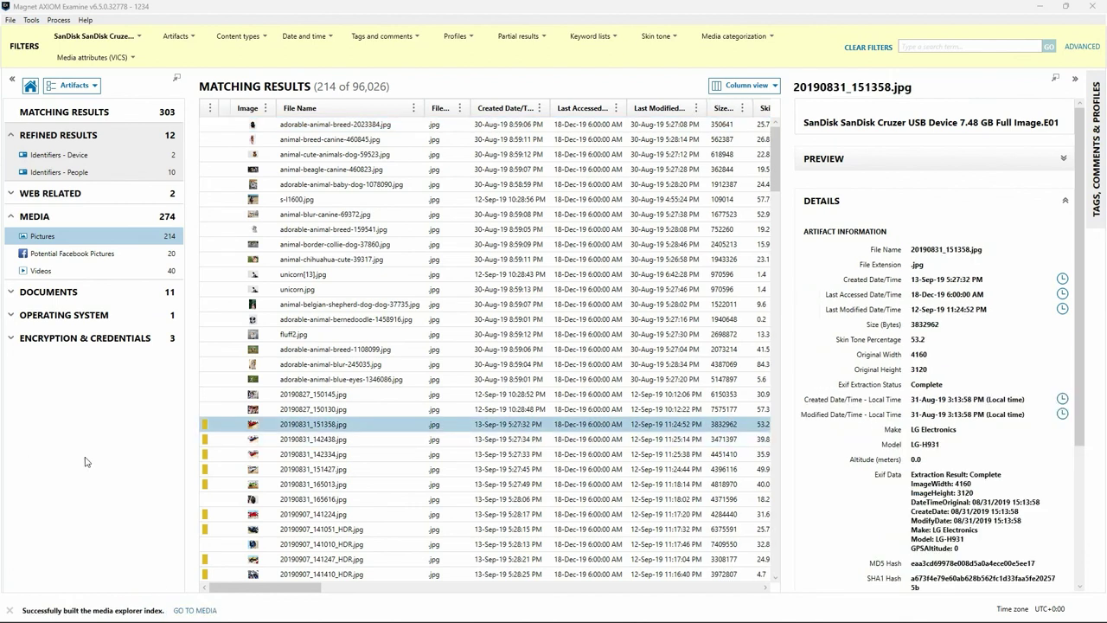
Step: Filter the results by the tags Possible card/ID documents, Possible paper documents and Possible vehicles (cars/trucks/vans/buses)
click(375, 44)
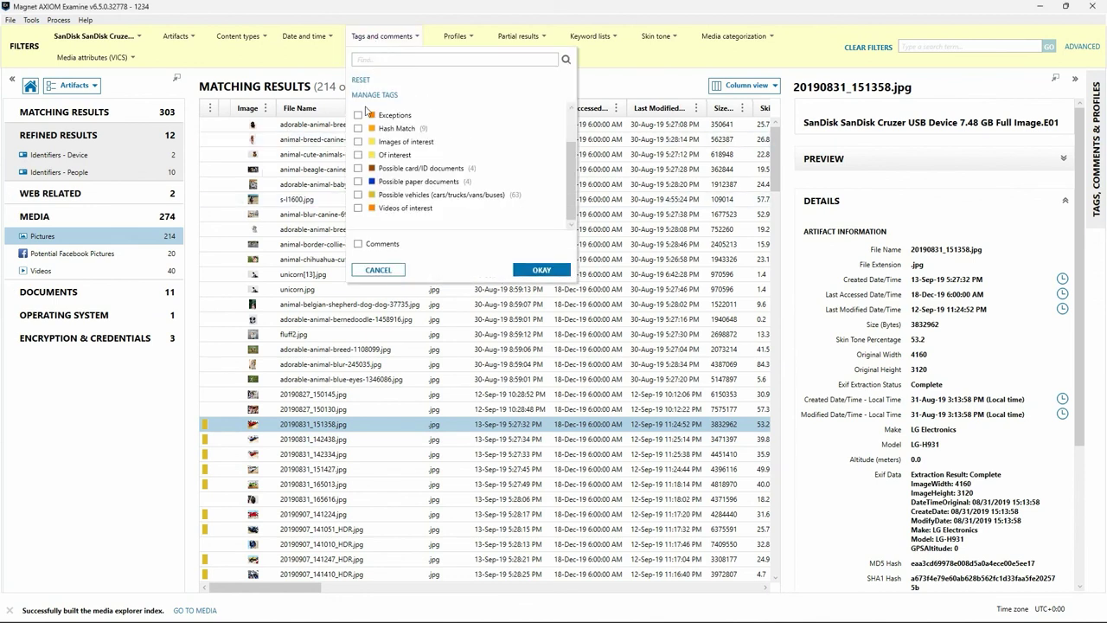
click(358, 168)
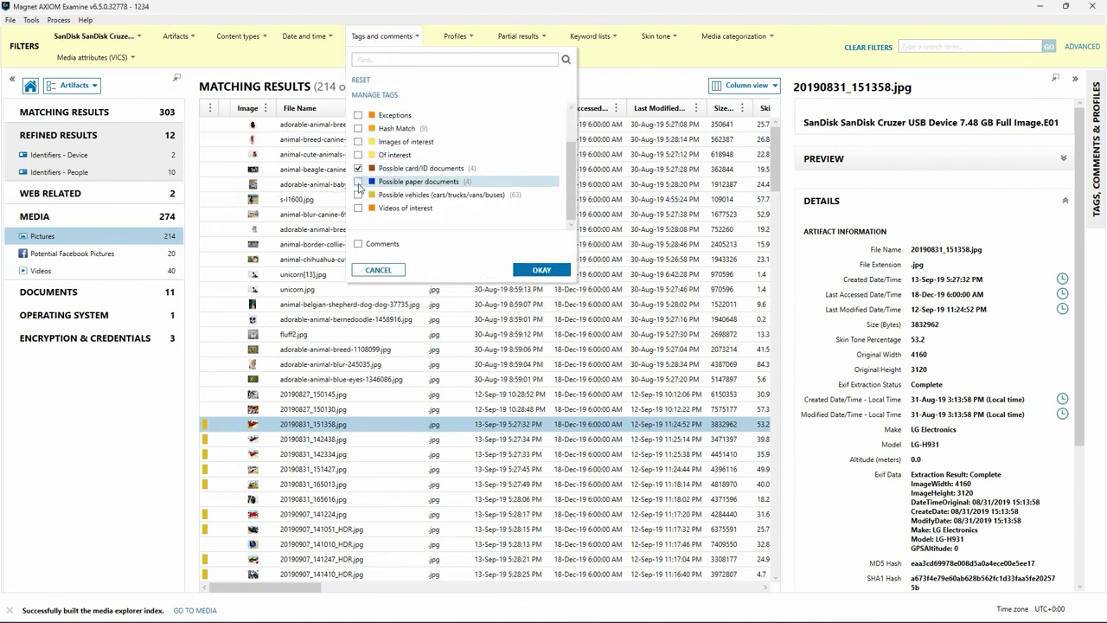
click(358, 182)
click(358, 195)
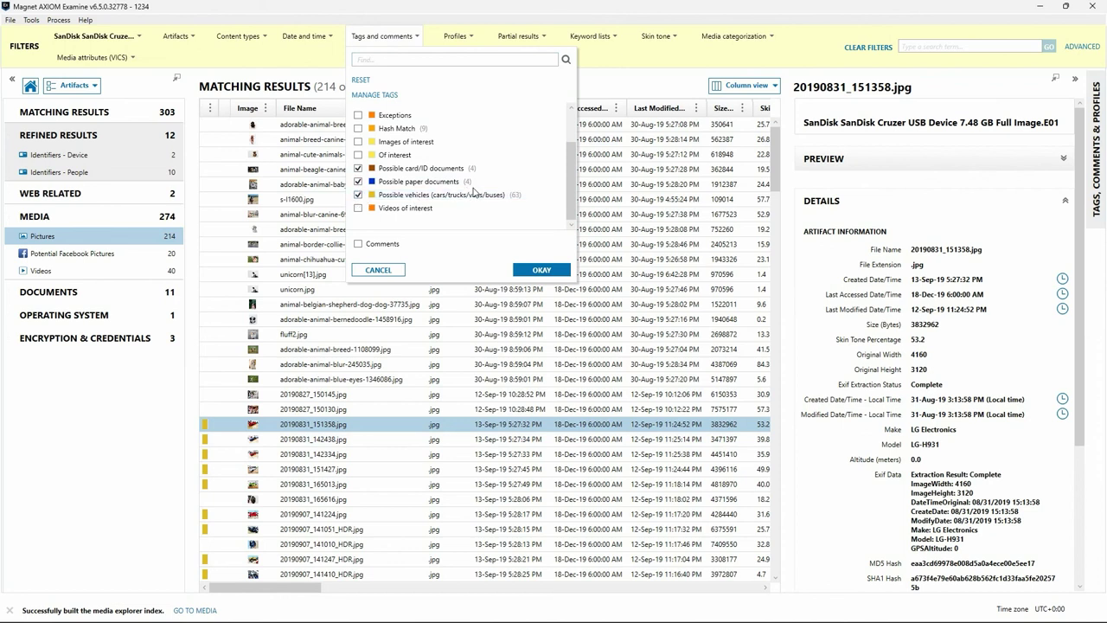
click(542, 271)
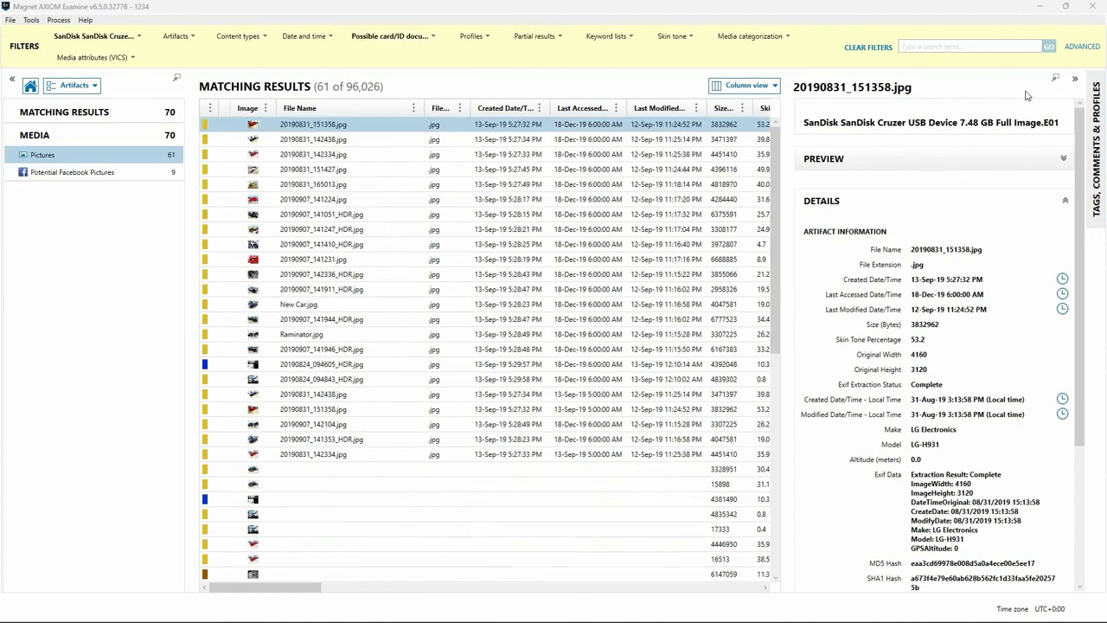
Step: Collapse the details pane and display the tagged pictures as medium thumbnails, then clear all filters
click(1075, 80)
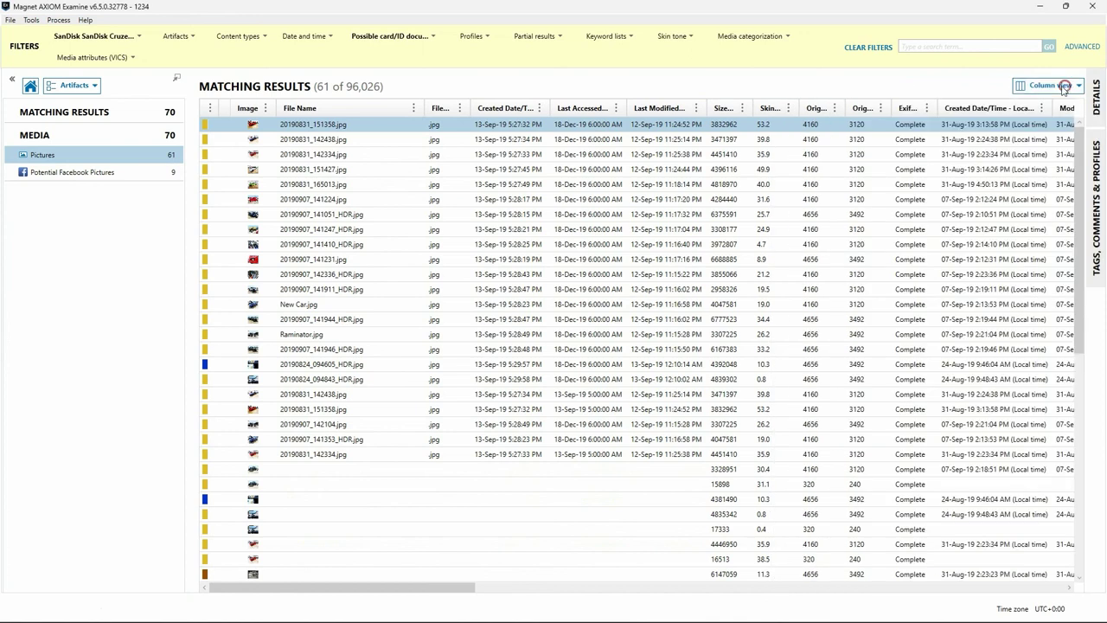
click(1077, 85)
click(1028, 167)
click(807, 105)
click(809, 134)
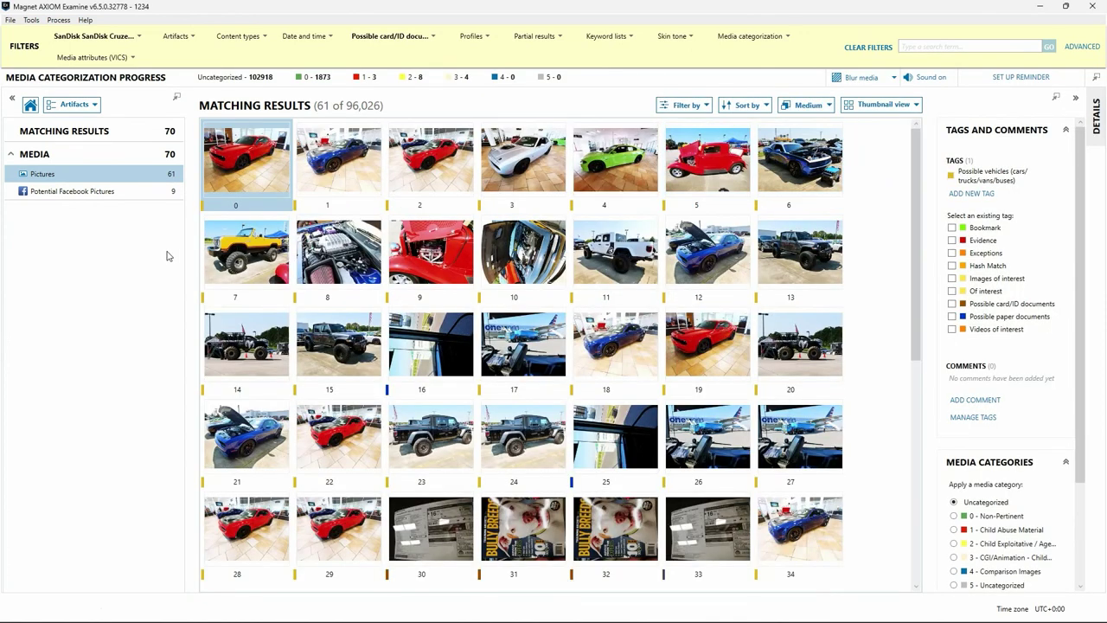
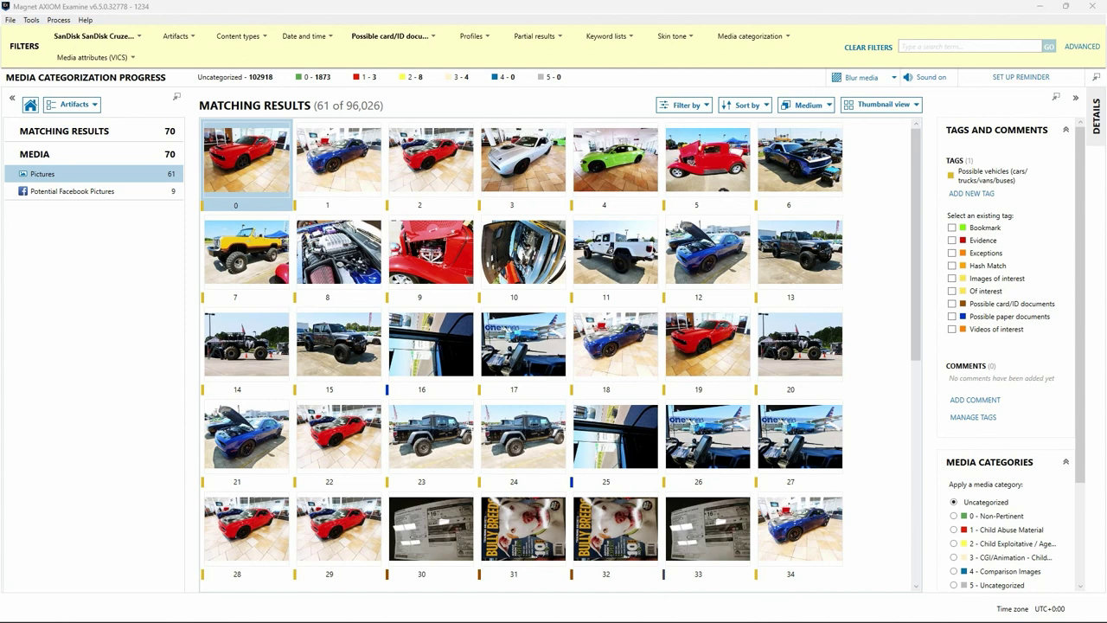
click(868, 47)
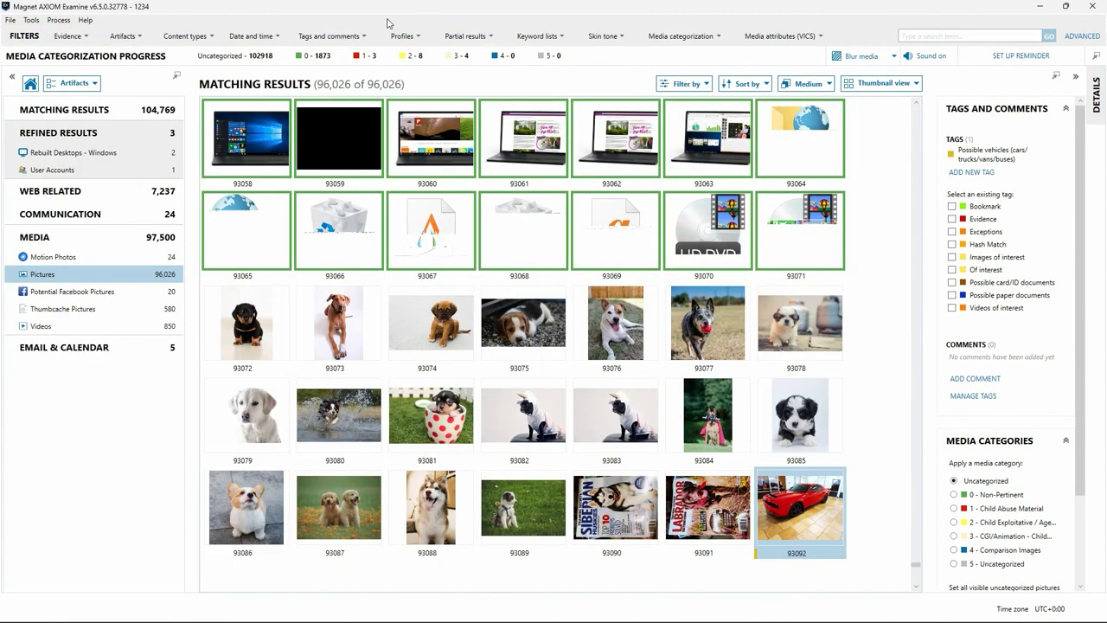
Step: View the User Guide from the help documentation, and close it
click(86, 20)
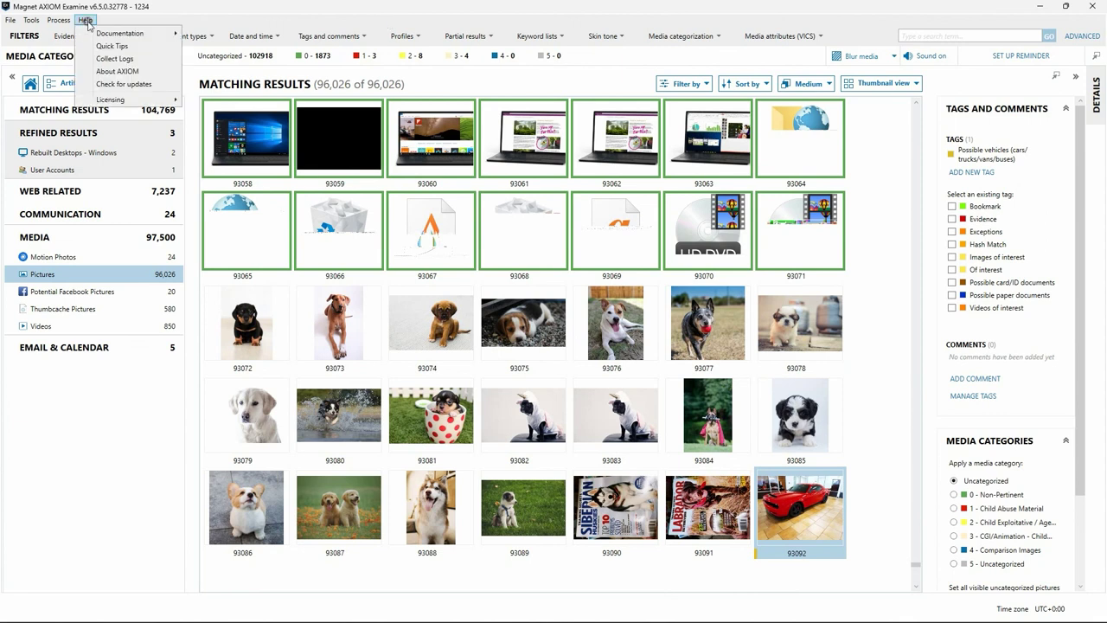
mouse_move(100, 35)
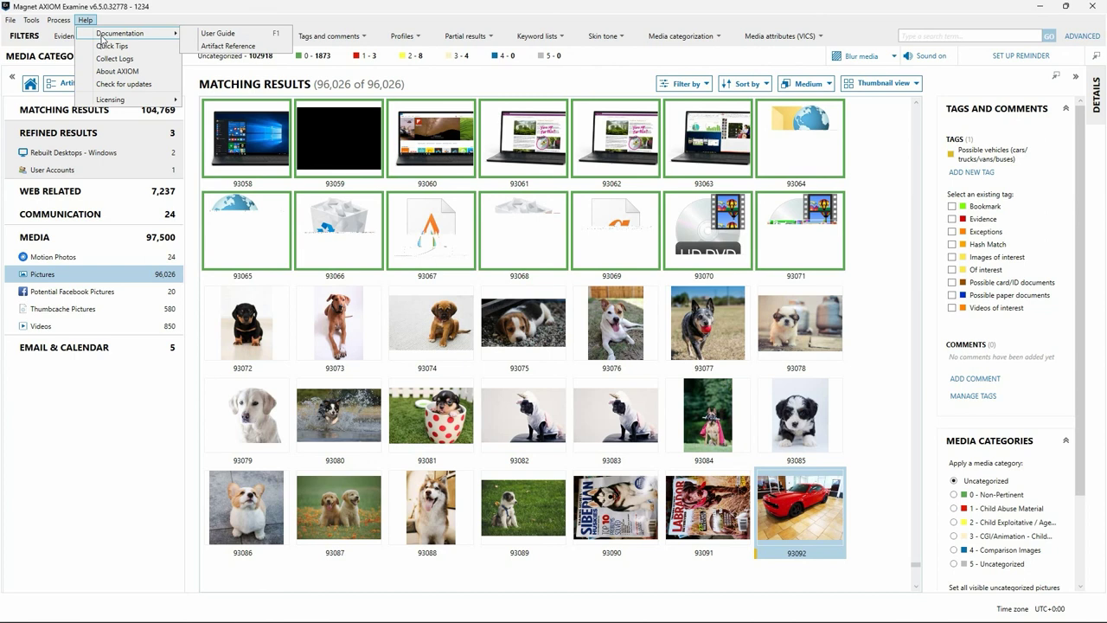
click(218, 33)
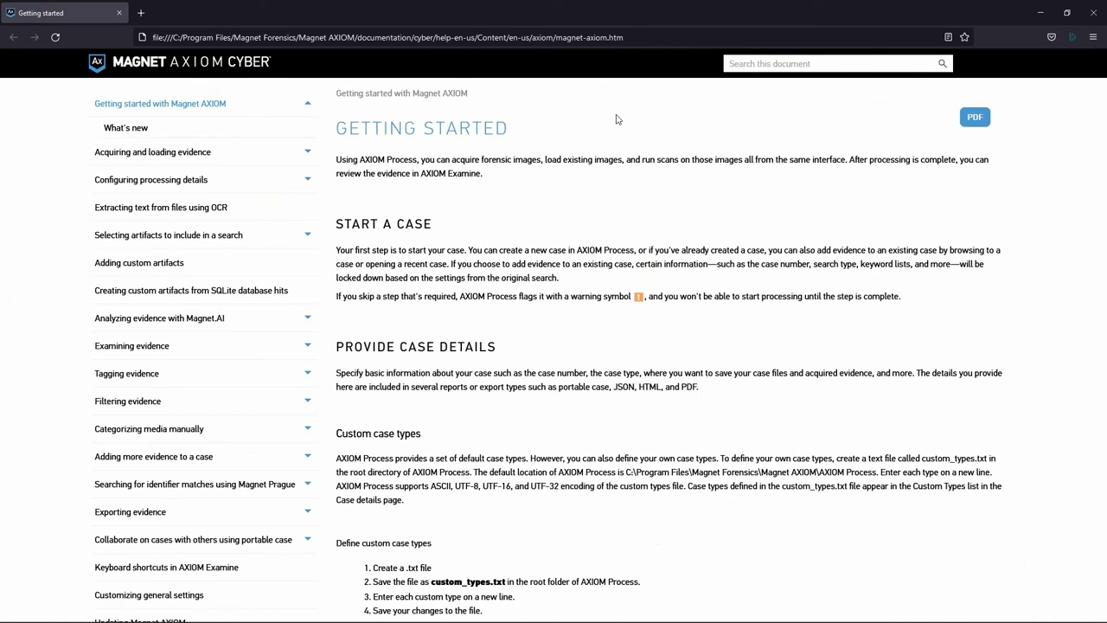
click(1093, 13)
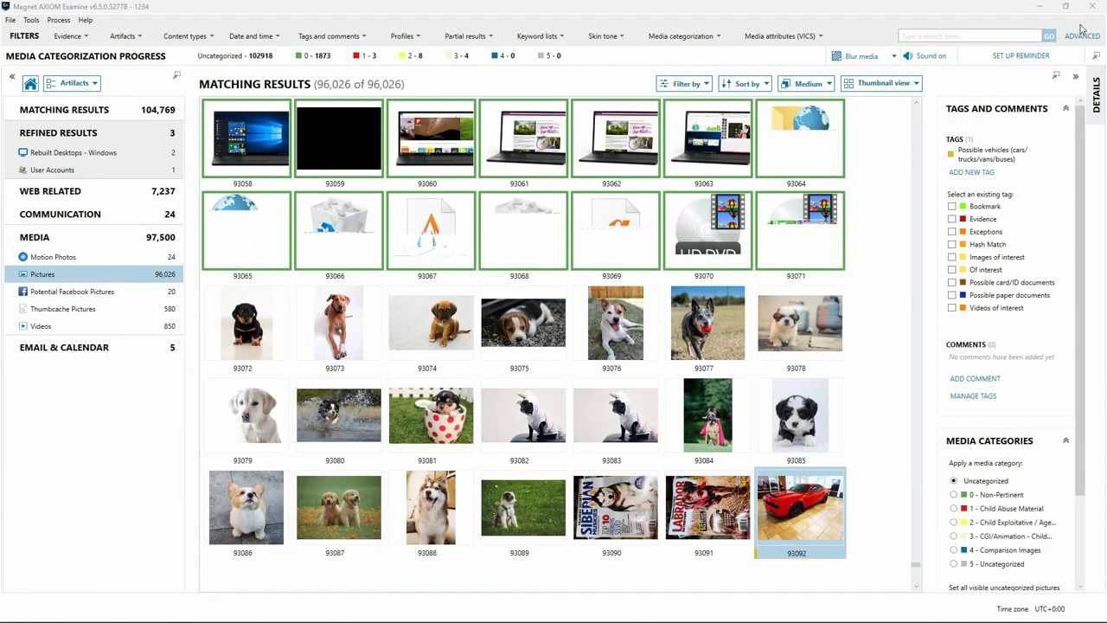
Step: View the Artifact Reference from the help documentation, and close it
click(85, 19)
mouse_move(104, 39)
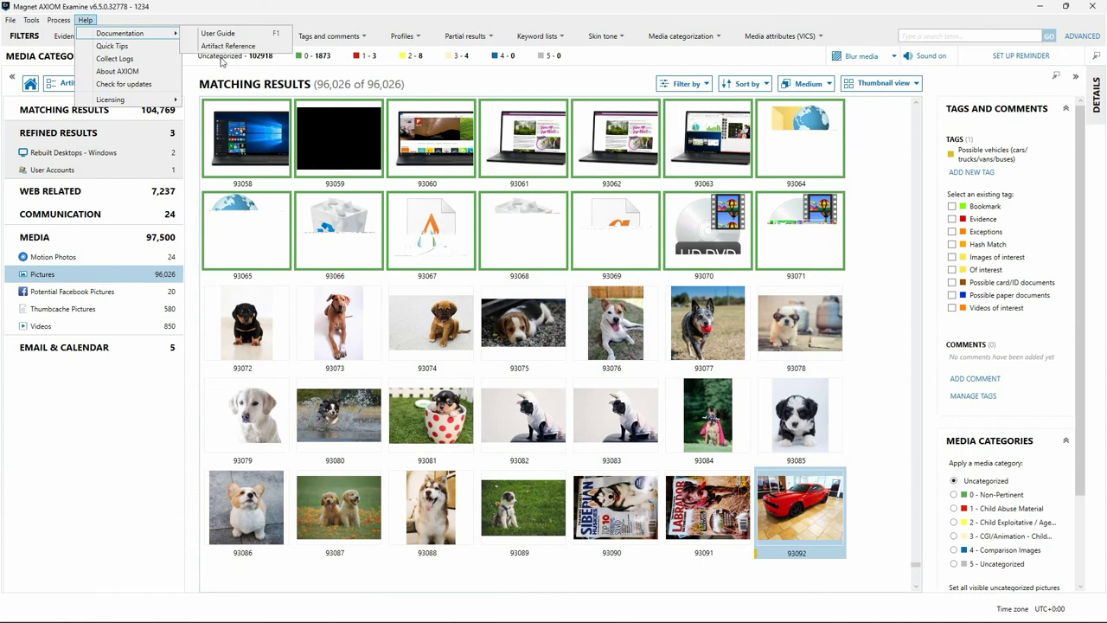
click(227, 46)
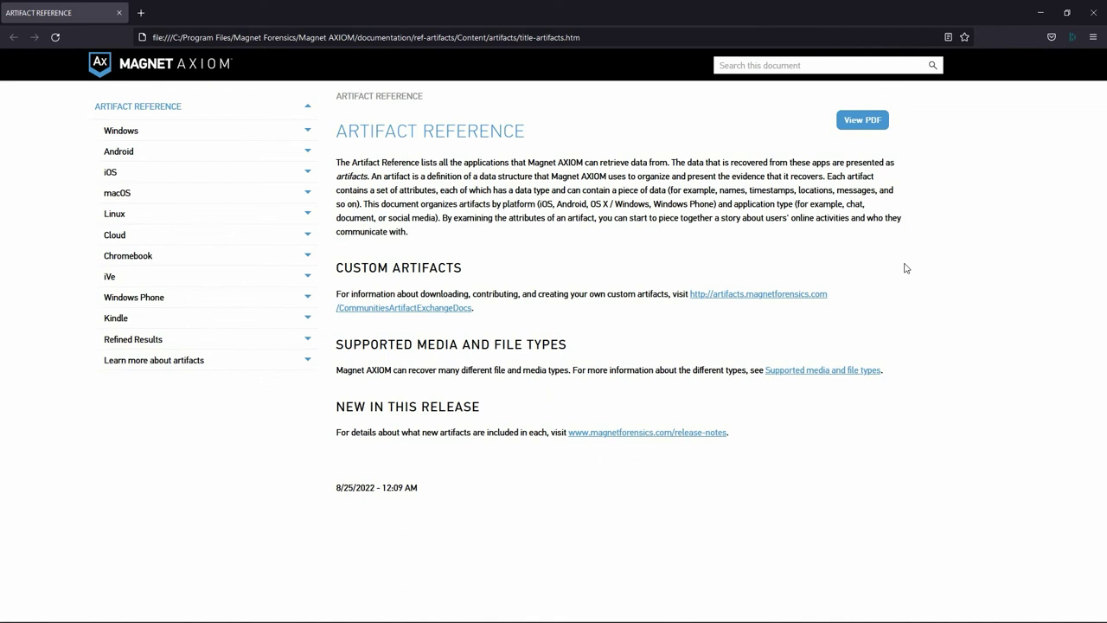
click(1091, 12)
Step: View the Quick Tips, and close them without advancing
click(84, 19)
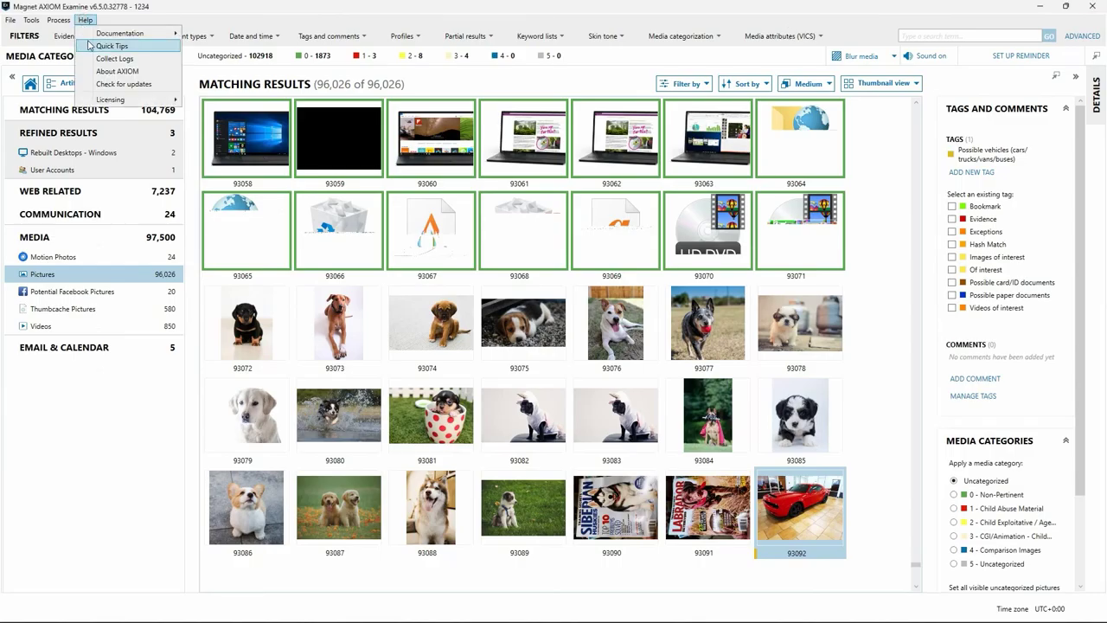
click(89, 46)
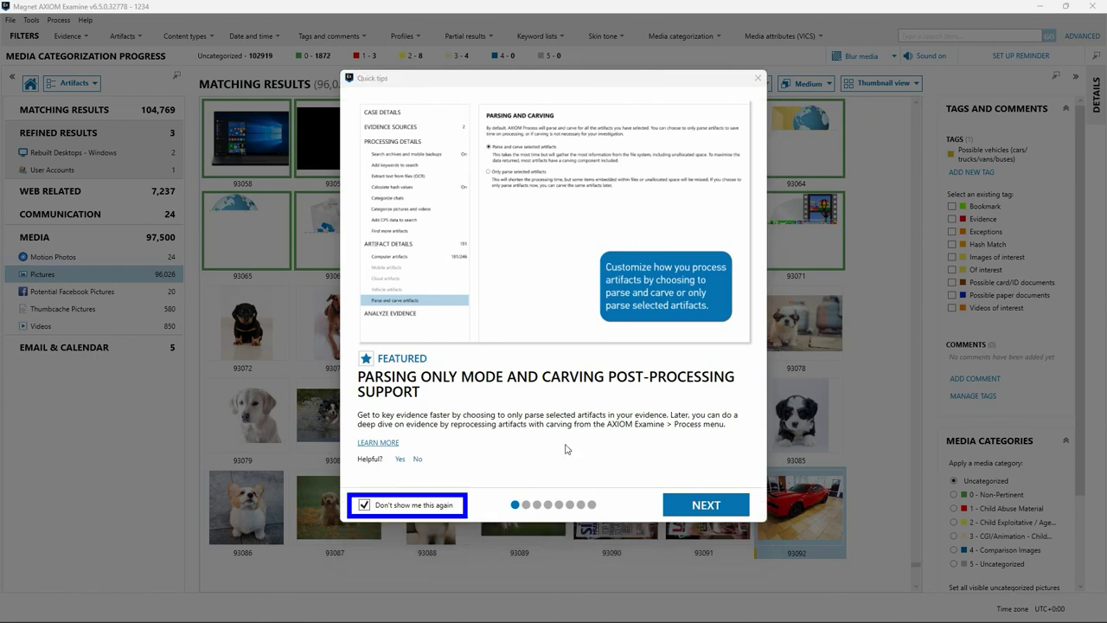
click(758, 78)
Step: Review the save options for collecting the AXIOM logs as a ZIP file, and cancel
click(84, 20)
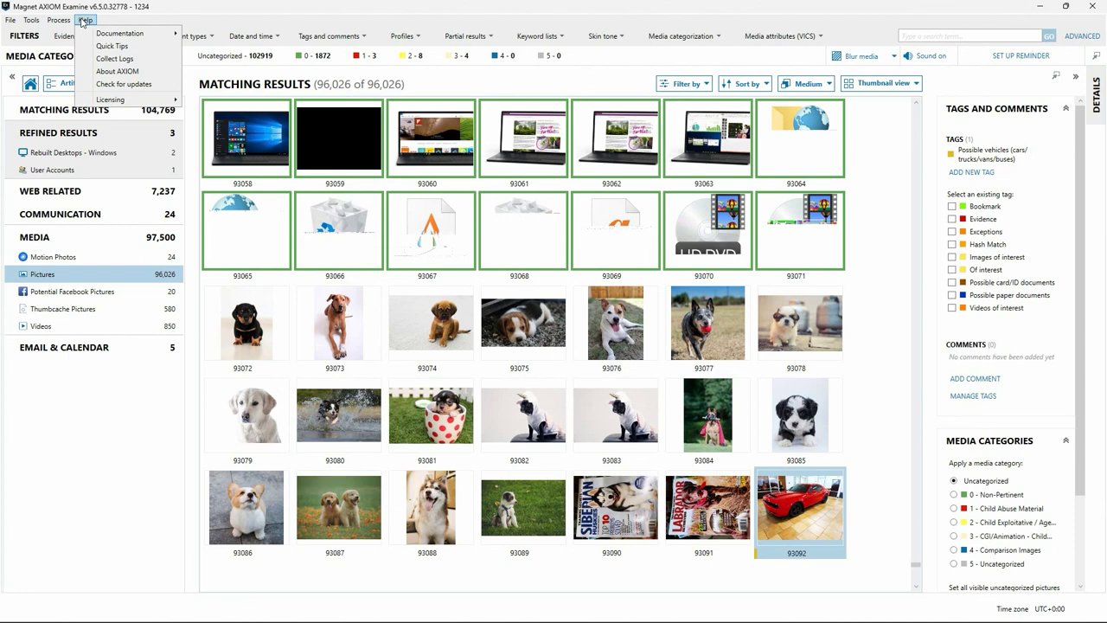
click(85, 59)
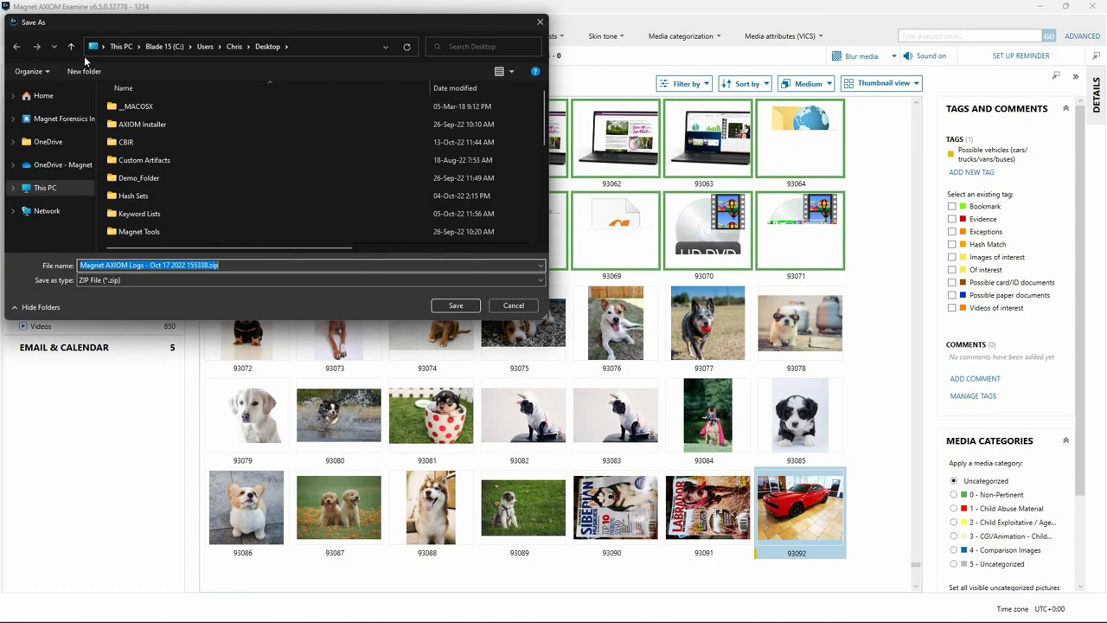
click(513, 306)
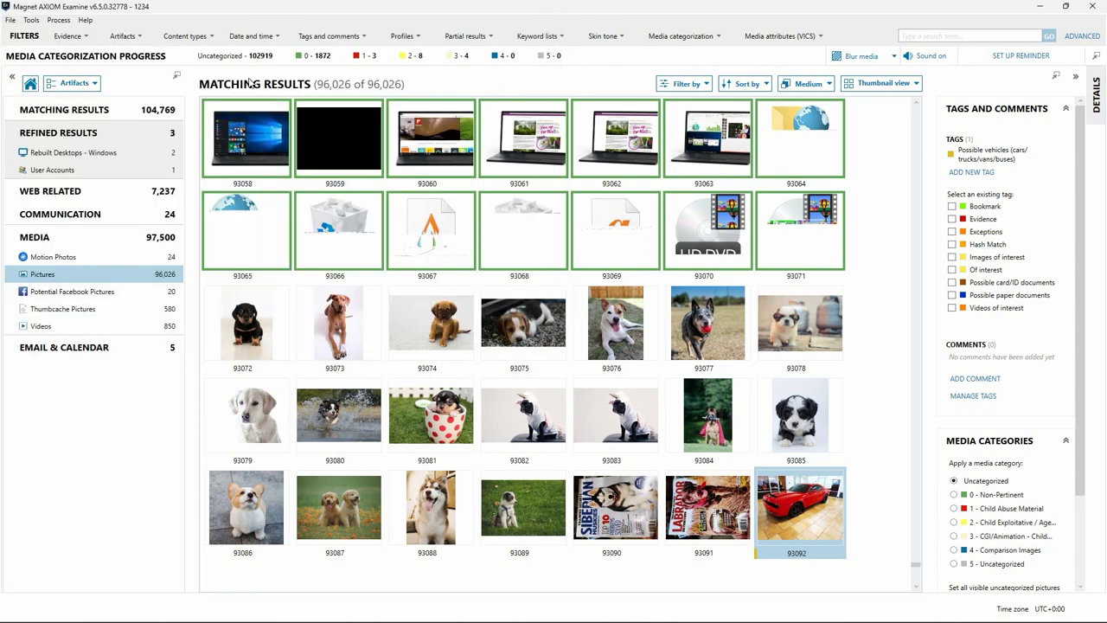
Step: View the About AXIOM version and legal information, and close it
click(84, 20)
click(109, 67)
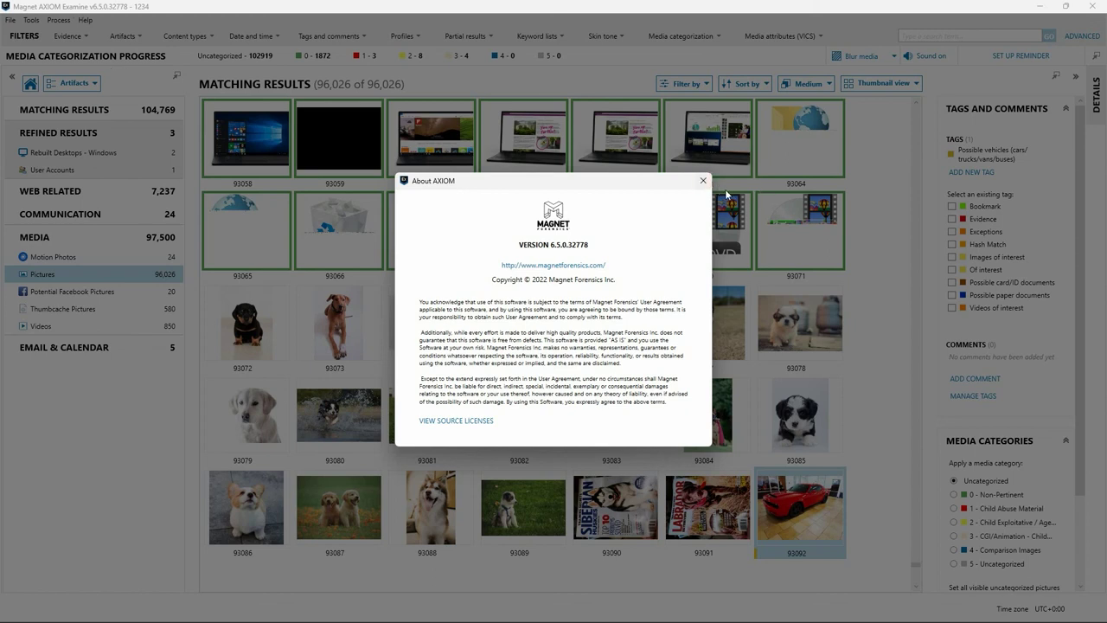
click(704, 181)
Step: Check for AXIOM updates, and close the release notes without updating
click(85, 20)
click(109, 84)
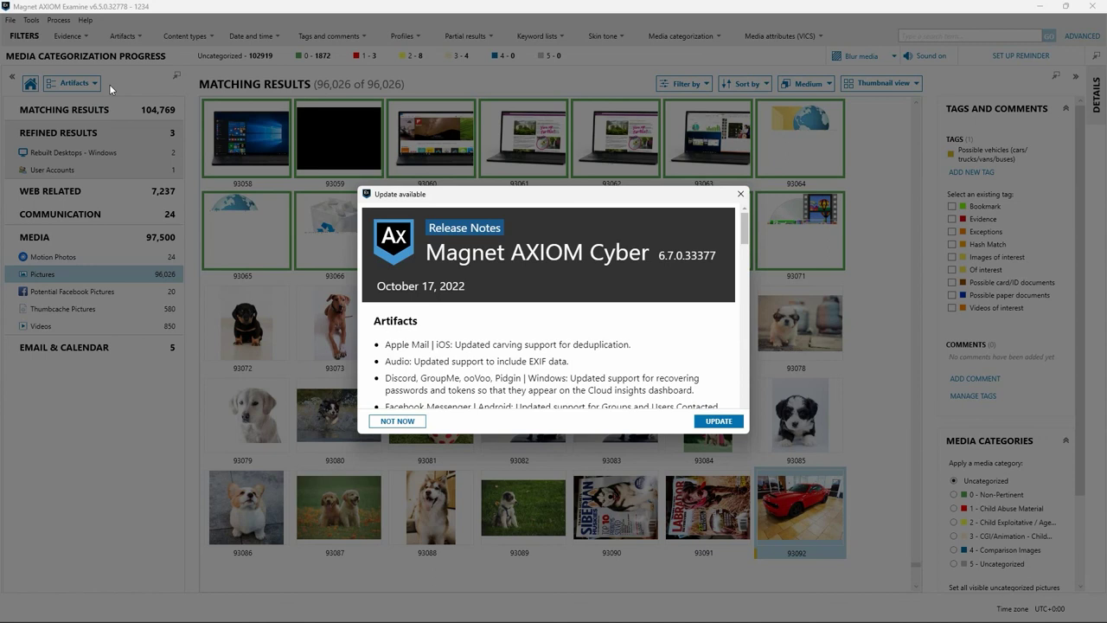
click(740, 193)
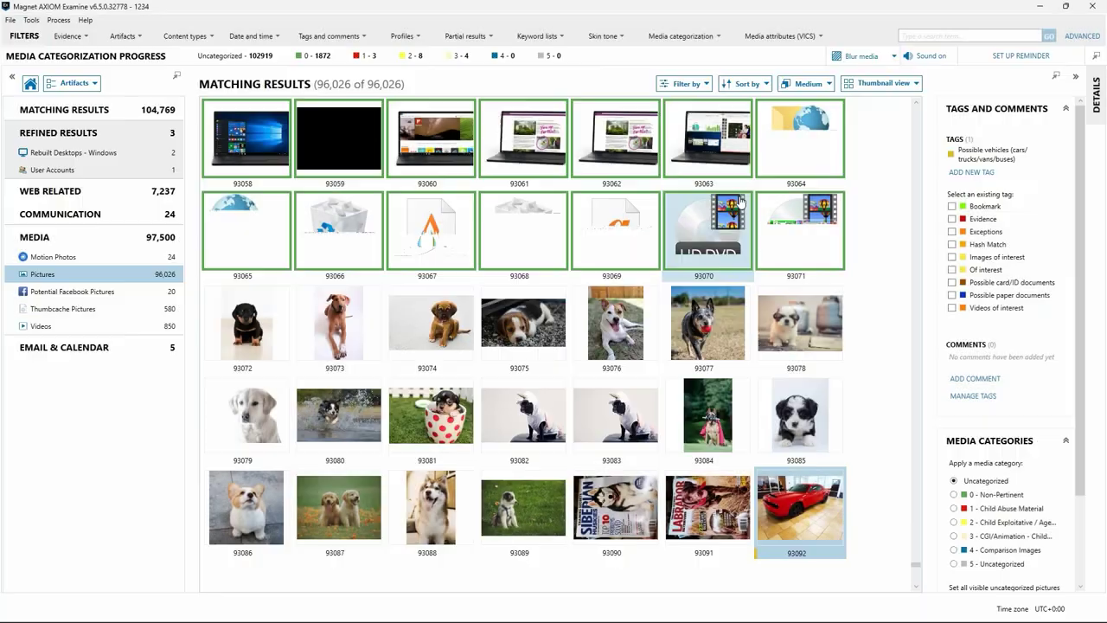
Step: Examine the licensing options available for AXIOM
click(86, 21)
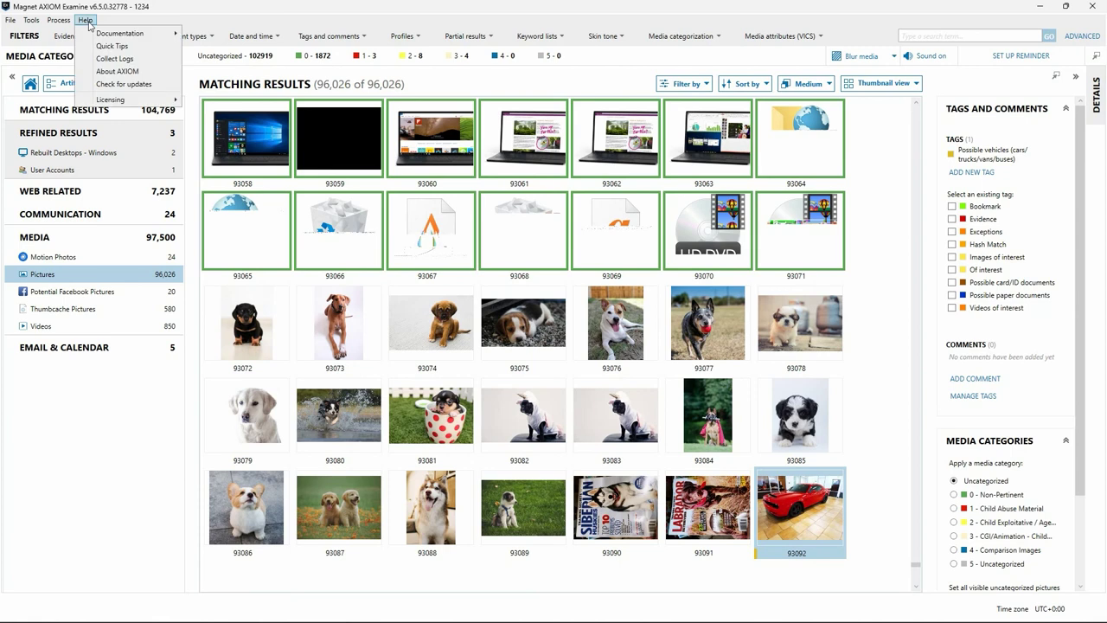
mouse_move(104, 106)
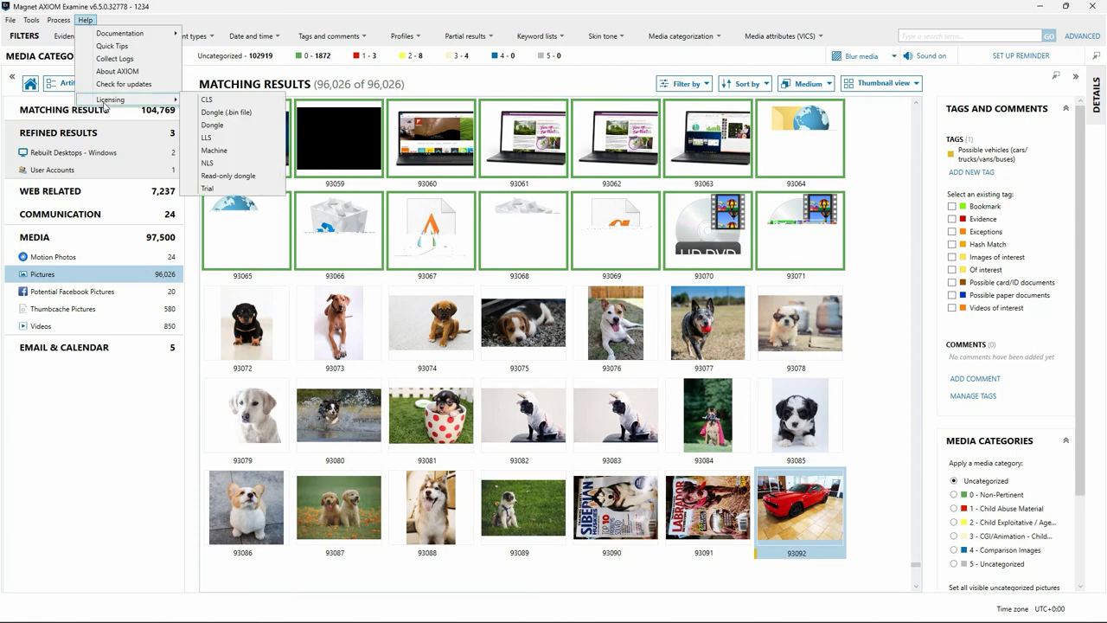